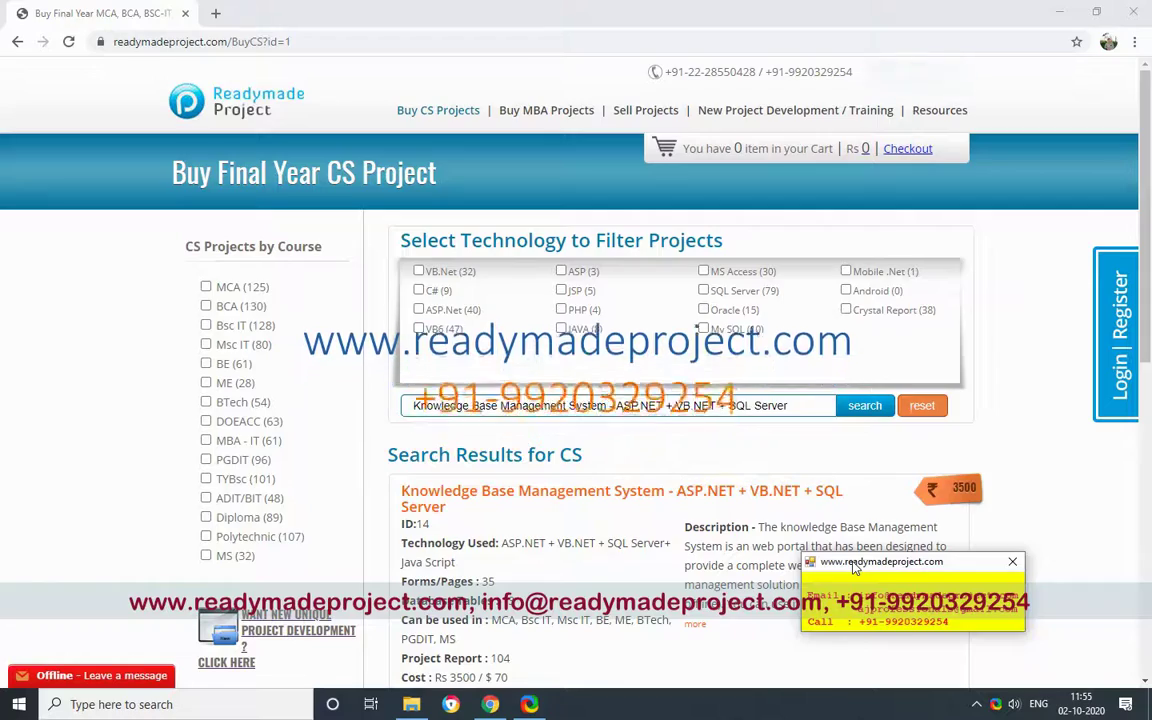
Open the details page of the Knowledge Base Management System - ASP.NET + VB.NET + SQL Server project from the search results
drag(1147, 354, 1150, 412)
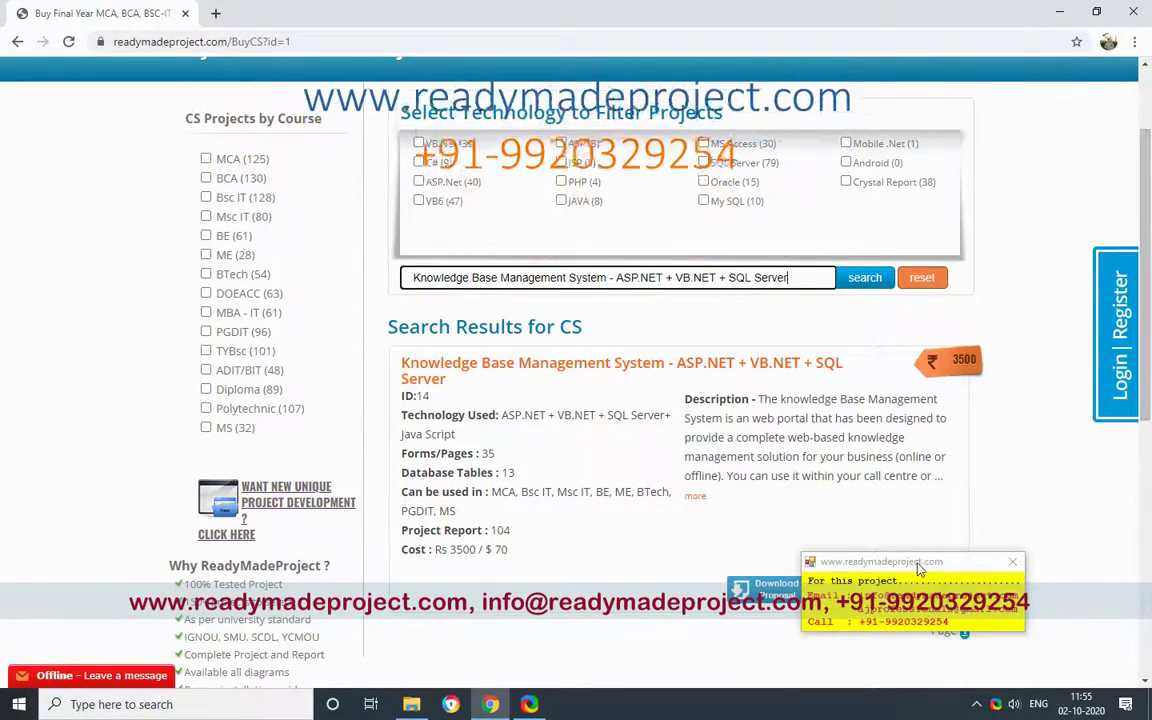
drag(919, 566, 593, 580)
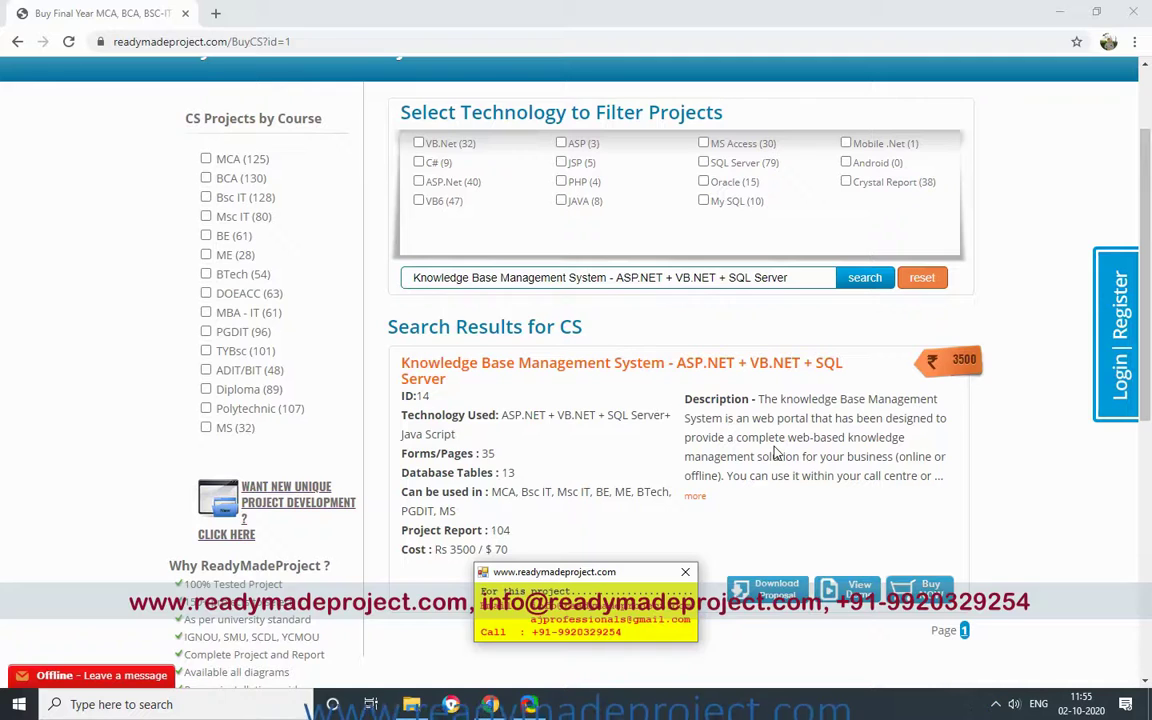
click(685, 370)
Switch to File Explorer and look through the Up folder's three kb documents and its source_knowlege and database subfolders
click(411, 704)
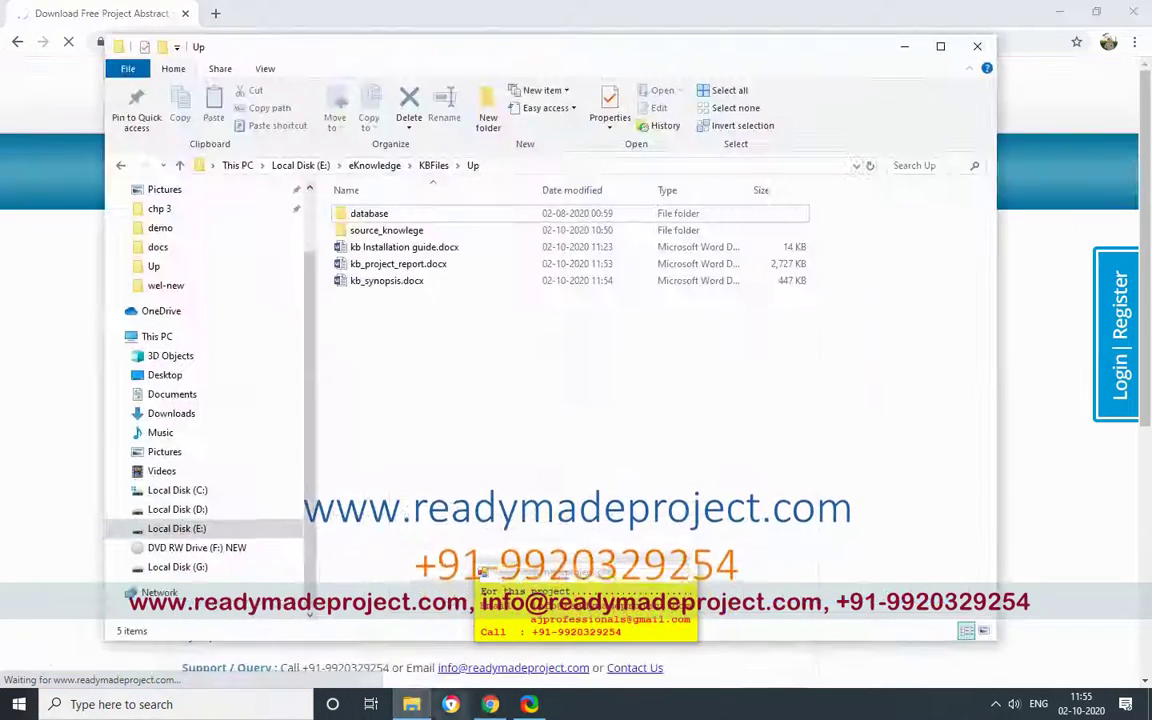
click(400, 281)
click(453, 265)
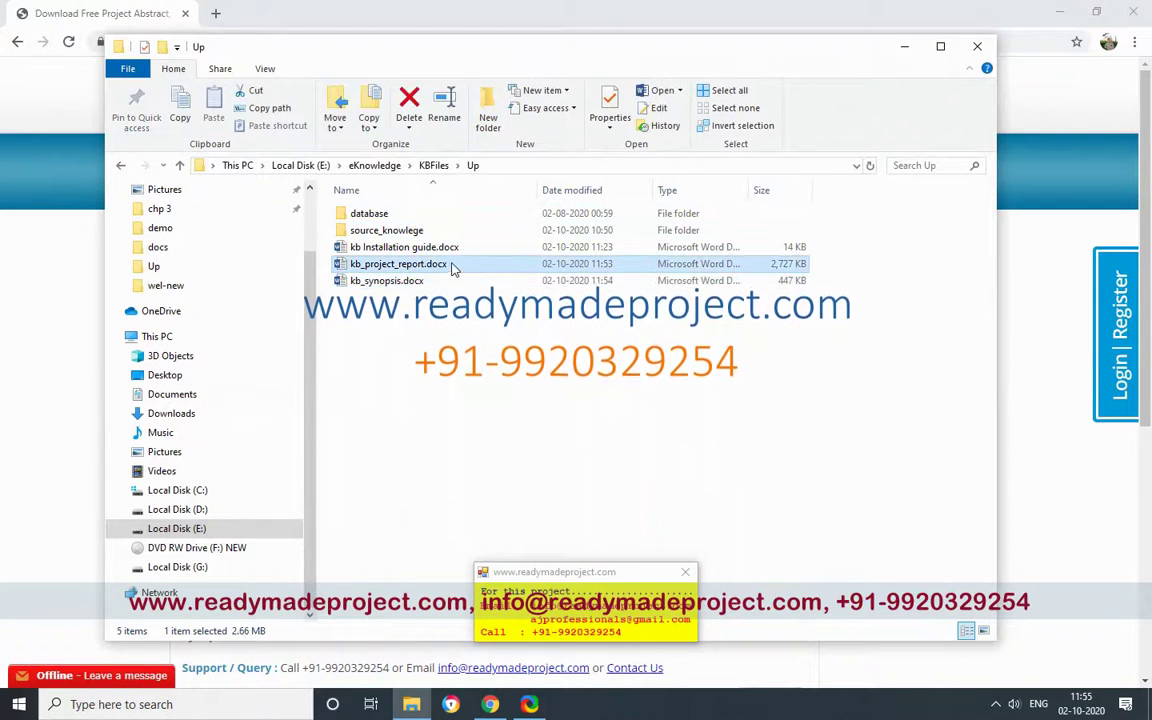
click(415, 247)
click(403, 231)
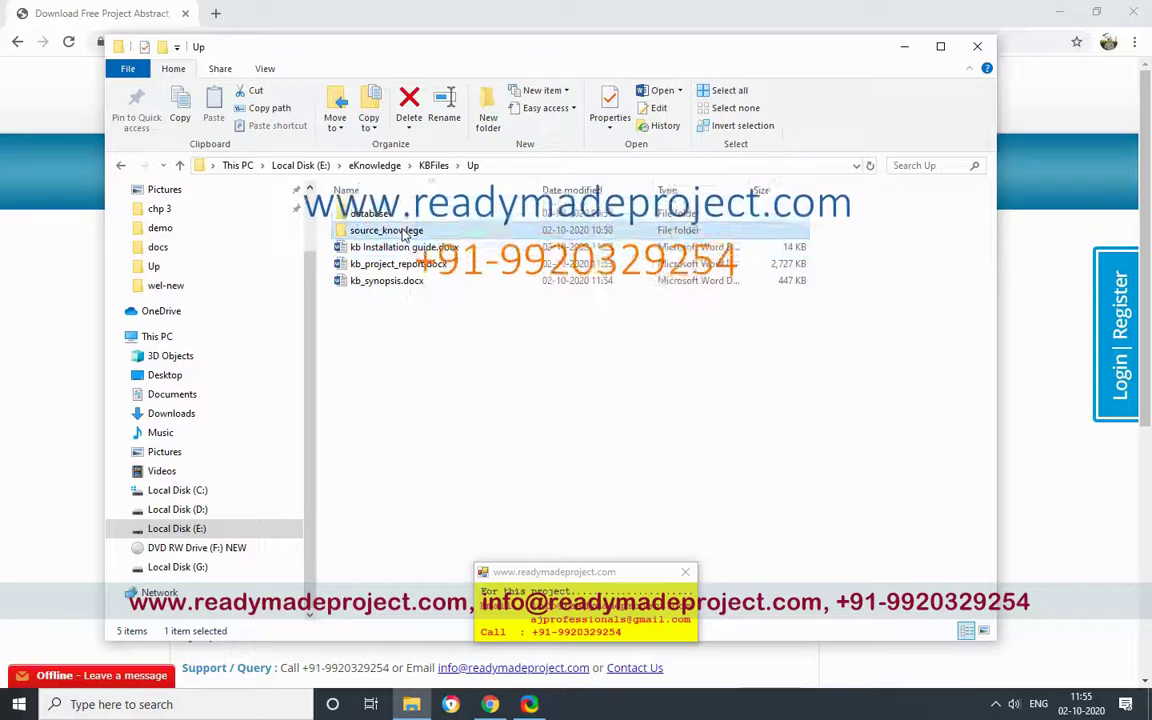
double_click(403, 231)
click(120, 165)
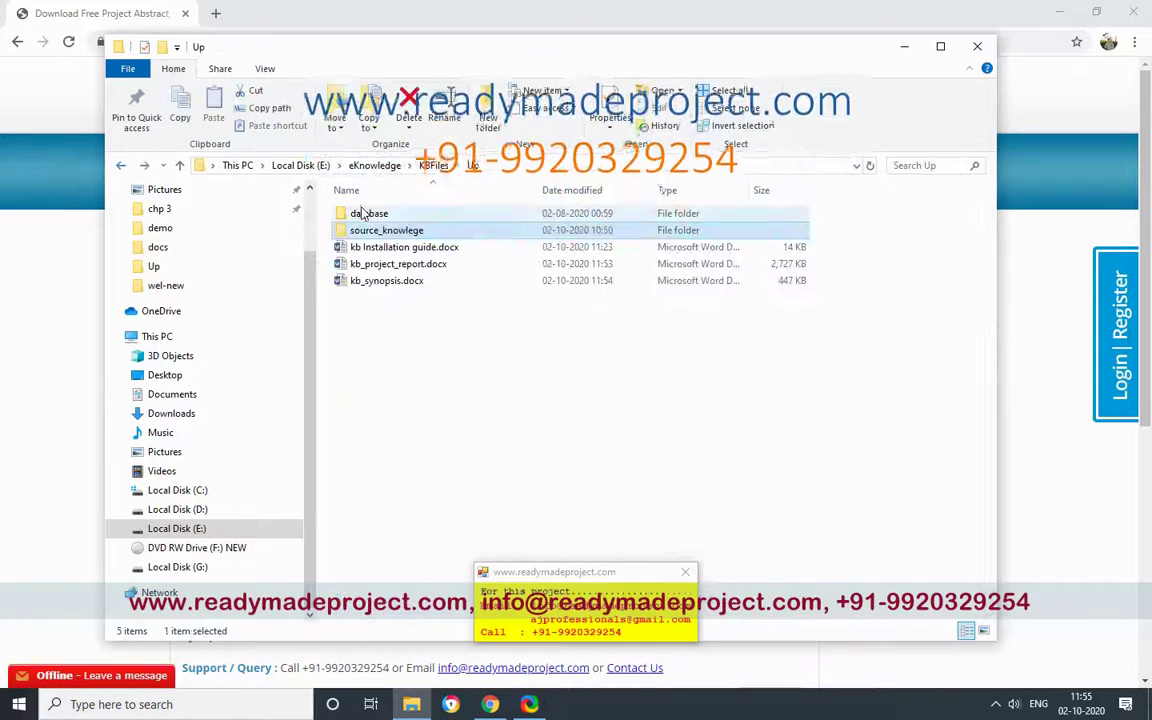
double_click(363, 213)
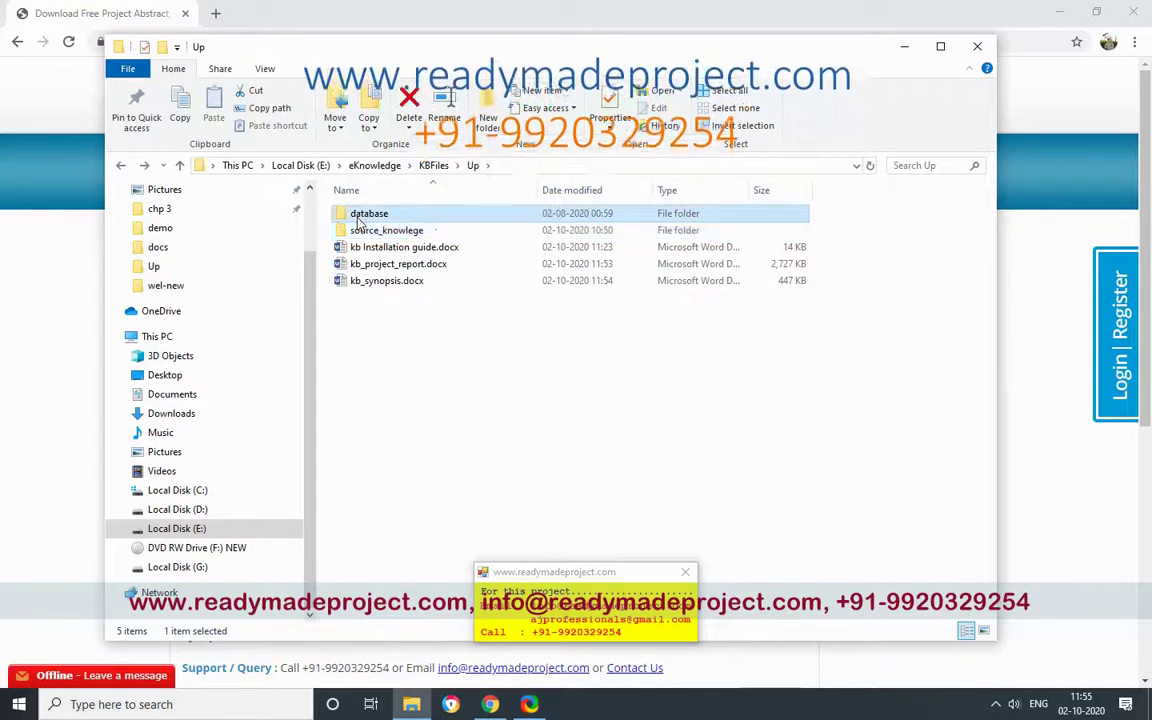
click(120, 166)
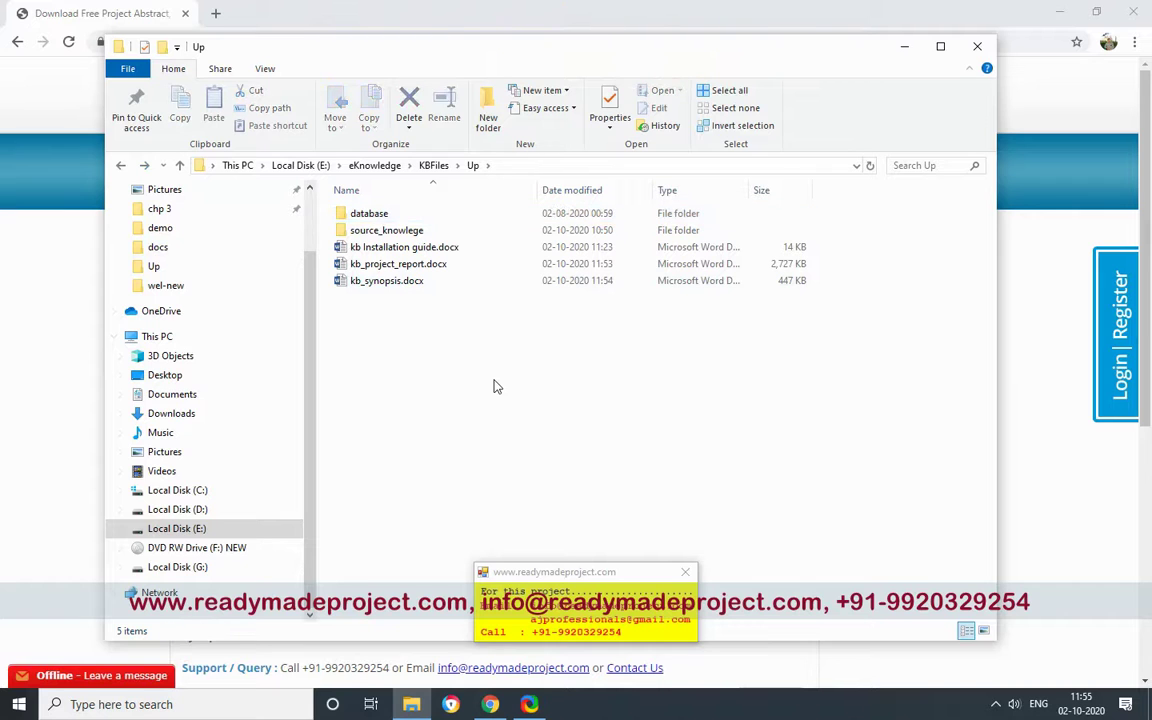
Launch SQL Server 2014 Management Studio and connect to the RMS Database Engine server with Windows Authentication
click(19, 704)
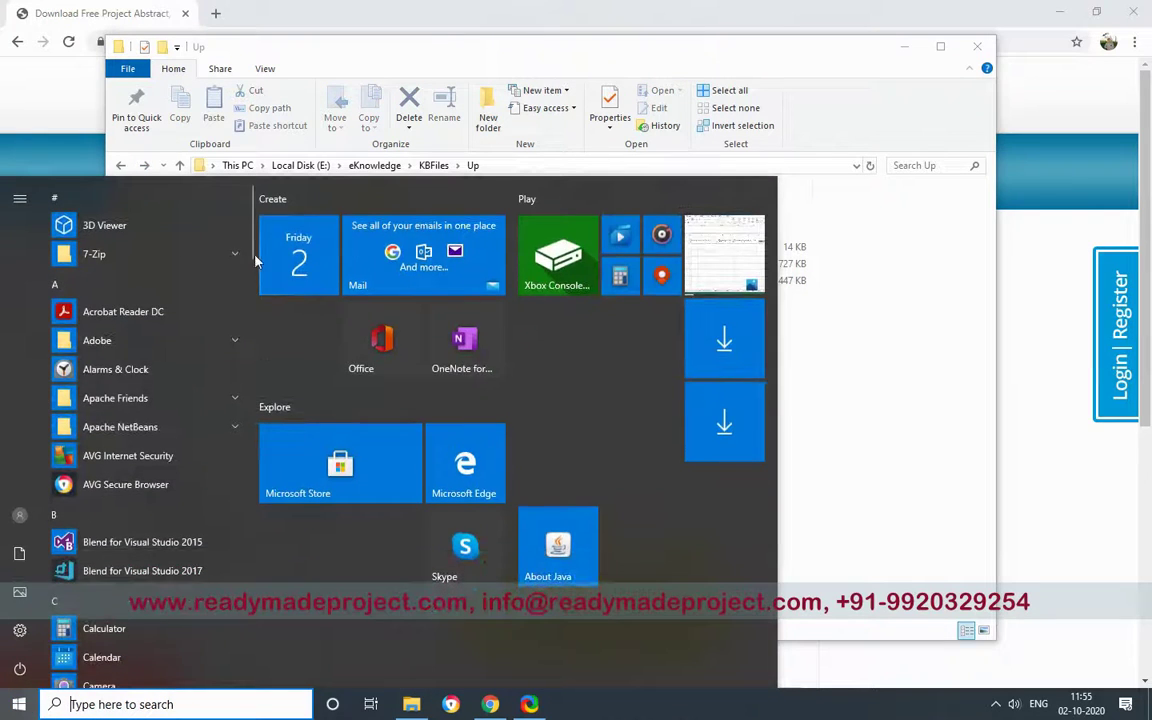
drag(254, 247, 252, 463)
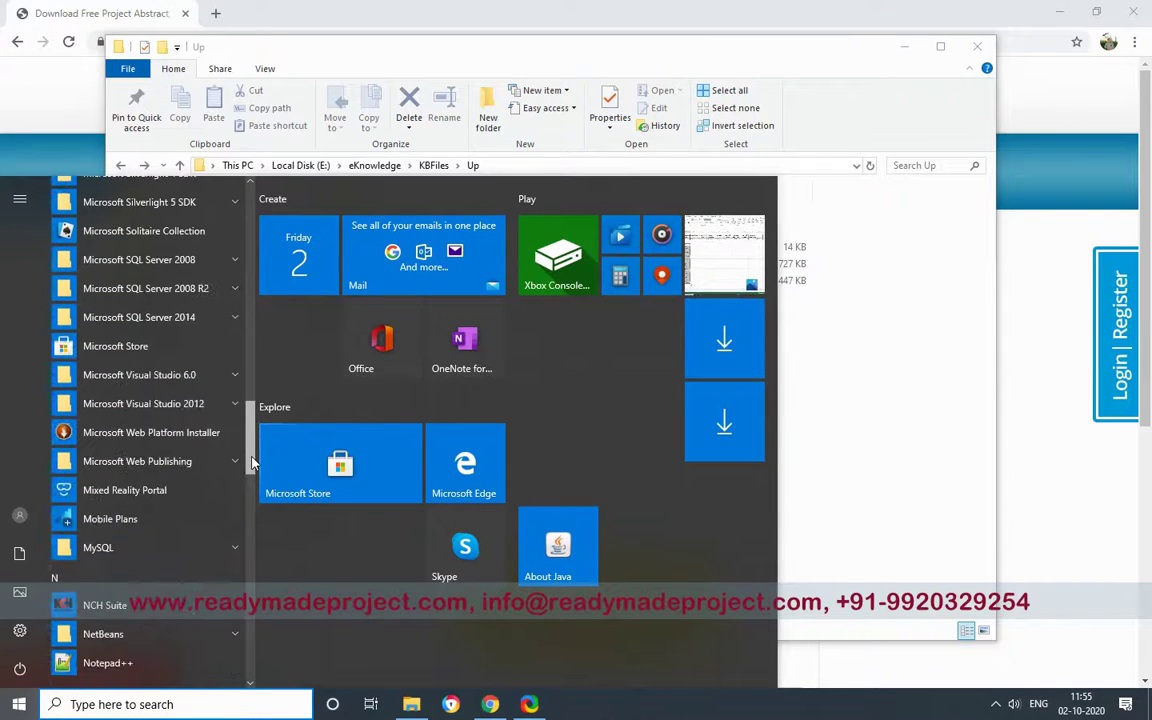
click(160, 317)
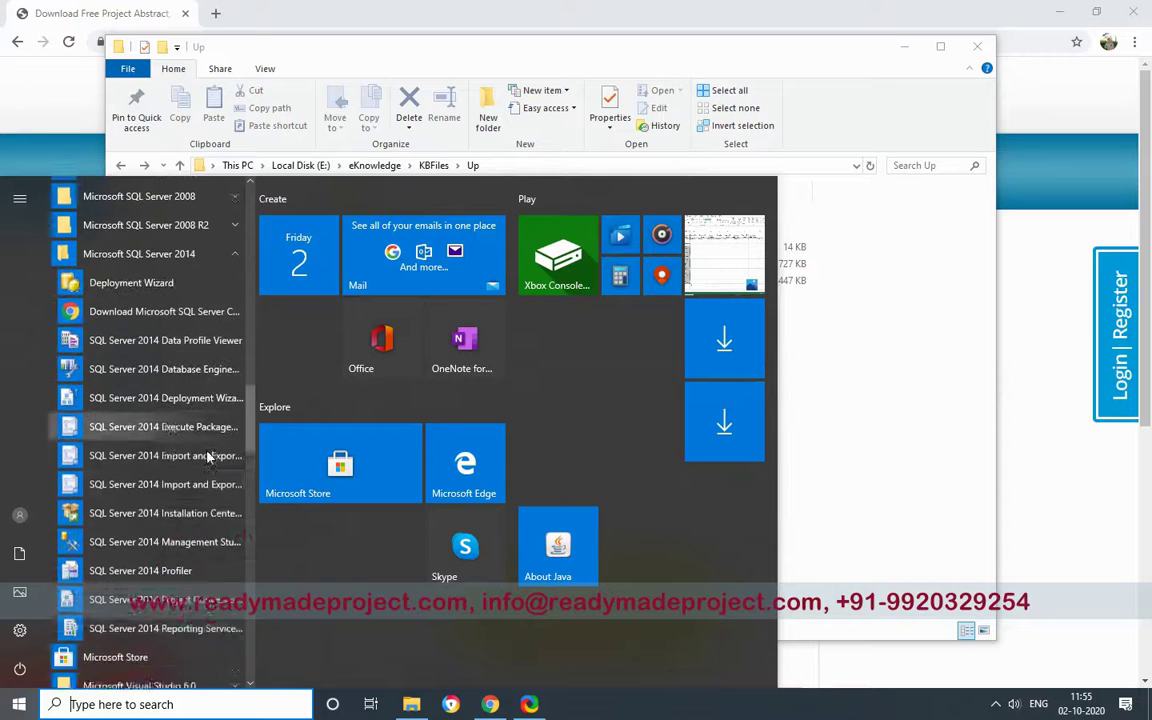
click(190, 535)
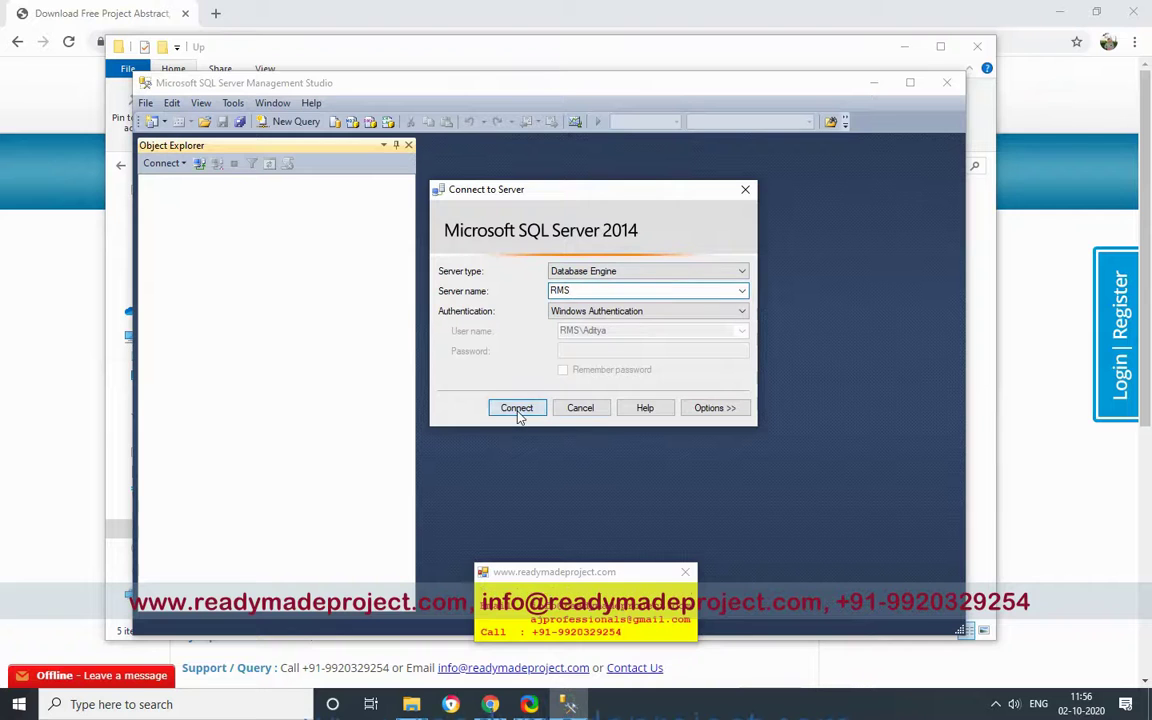
click(517, 408)
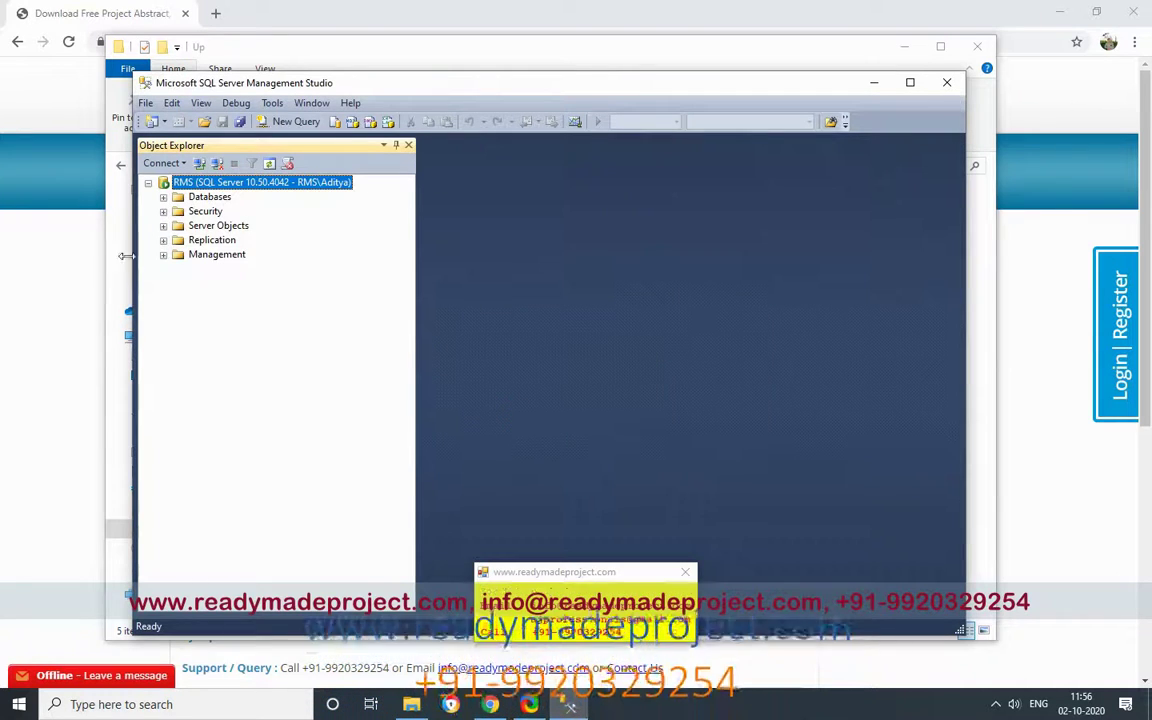
Create a new database named KB on the RMS server with the default owner and file settings
click(163, 197)
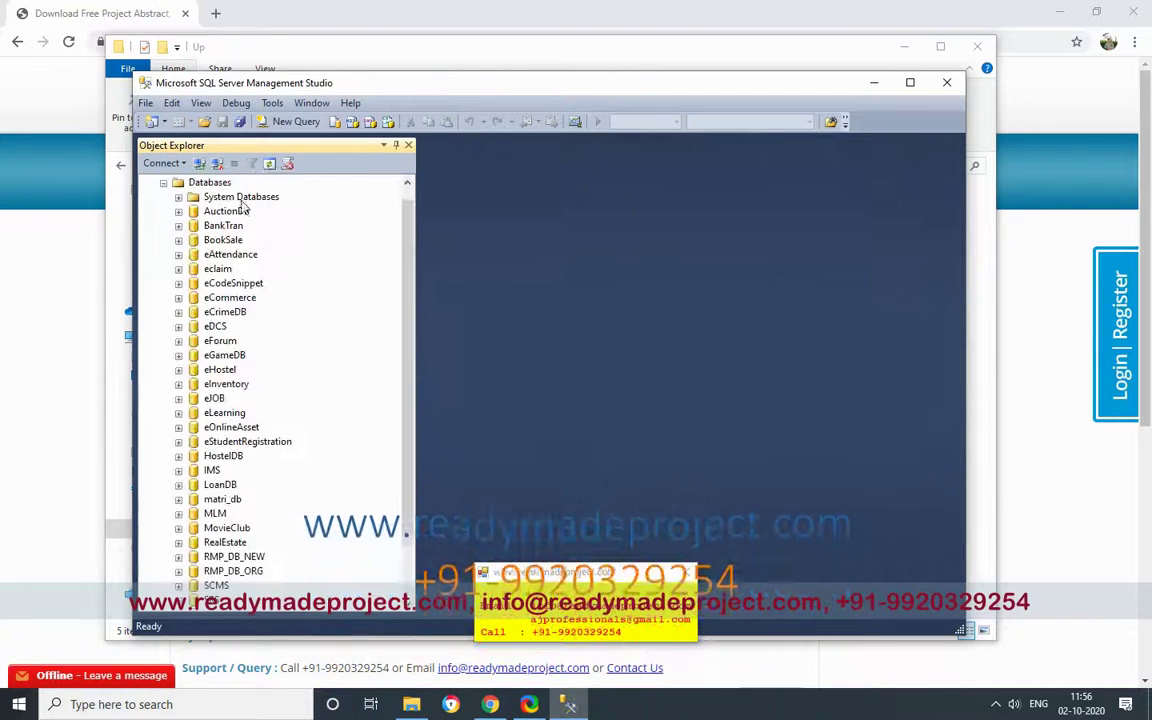
right_click(238, 183)
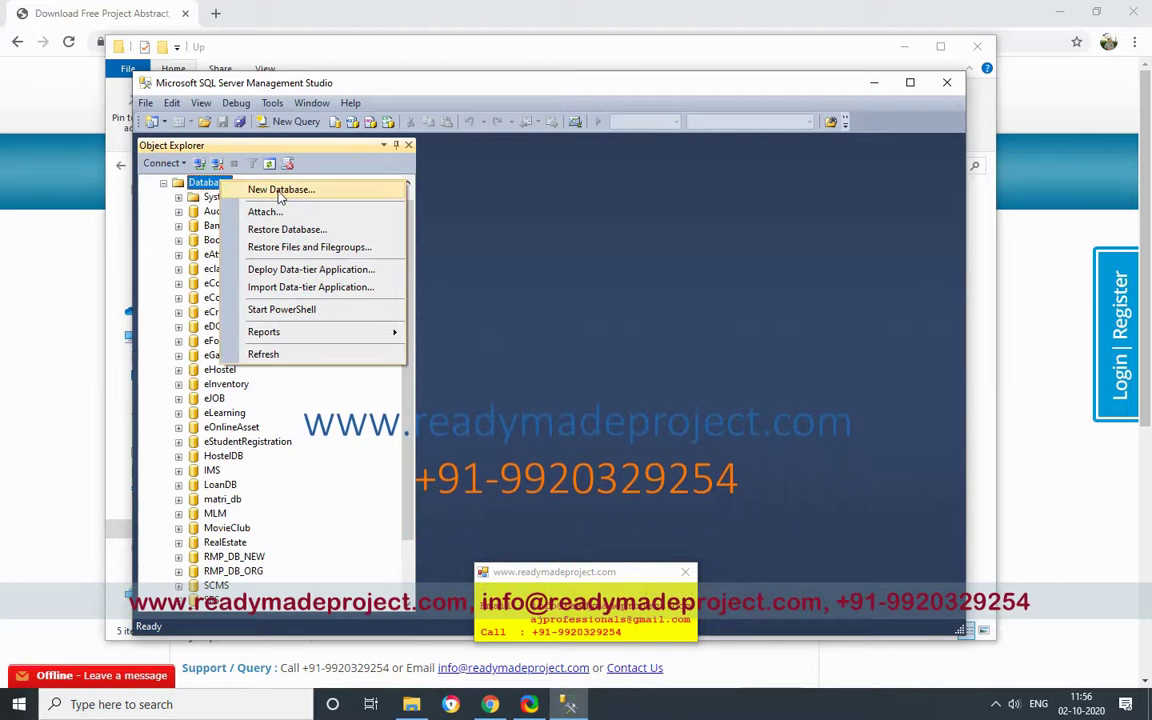
click(280, 191)
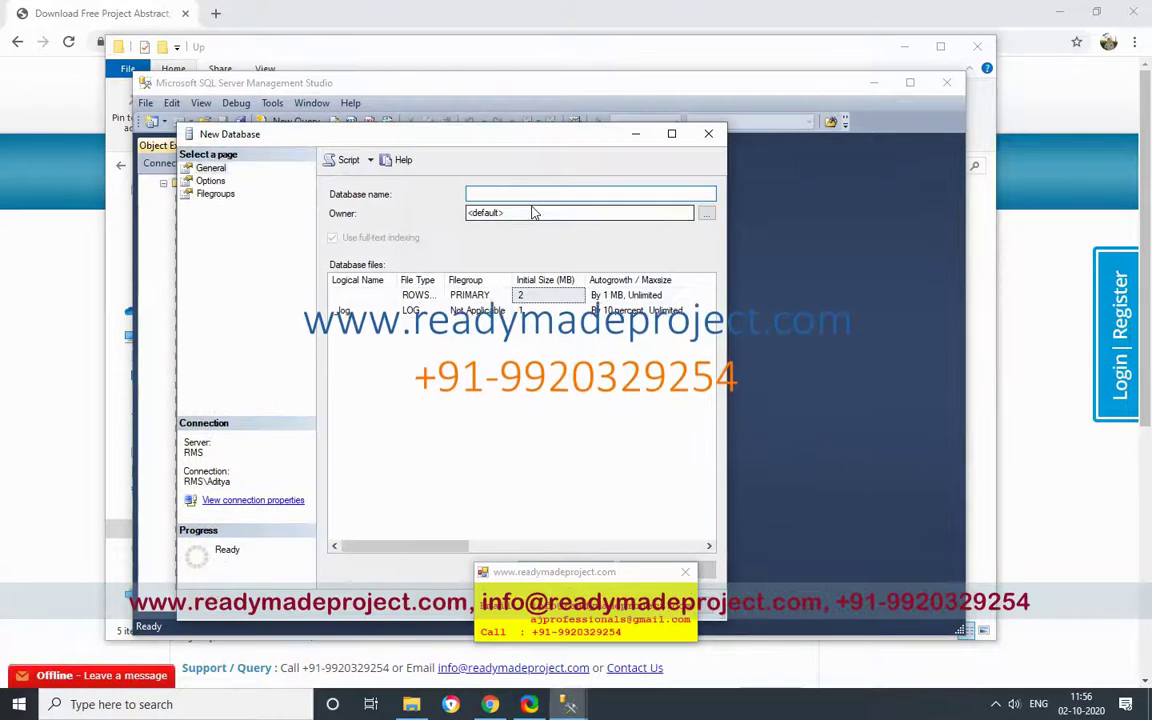
text(KB)
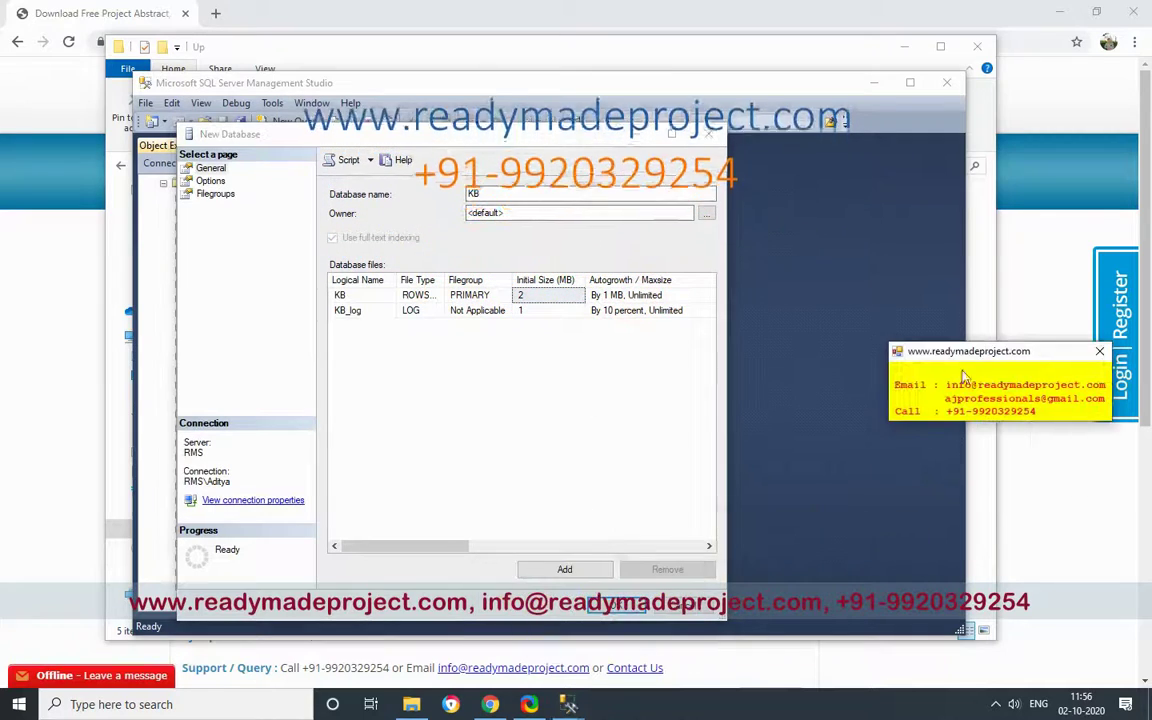
click(617, 604)
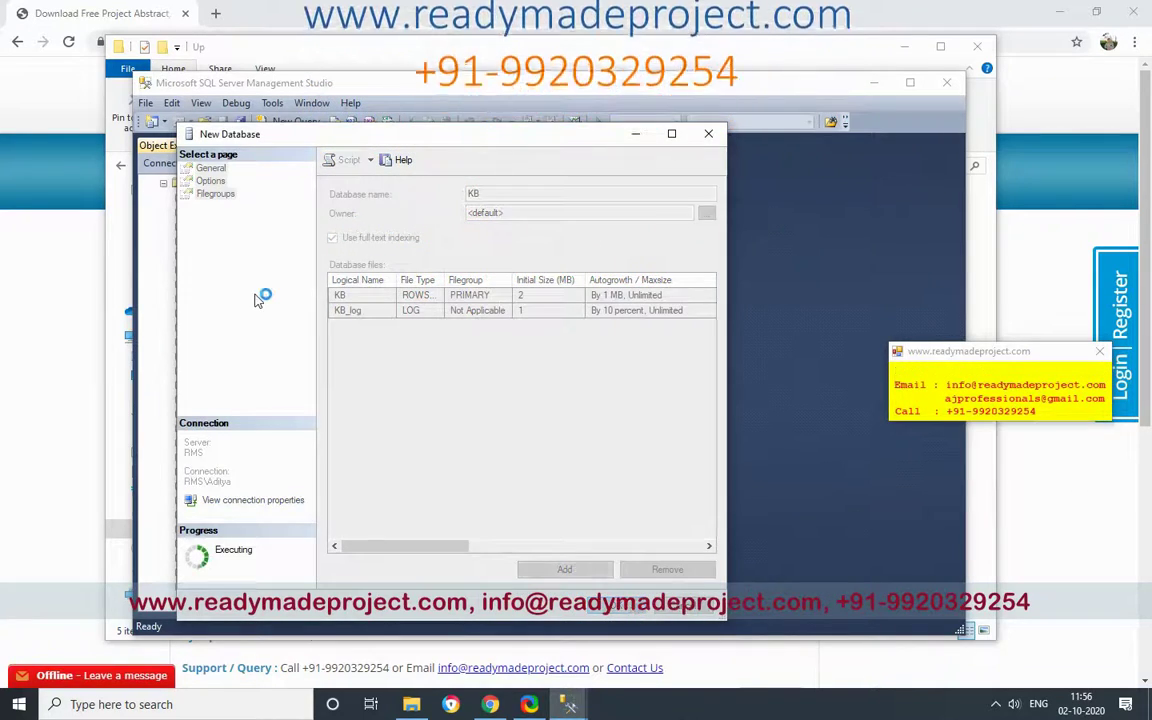
Expand the KB database in the object tree and open a new query on it
drag(406, 362, 421, 490)
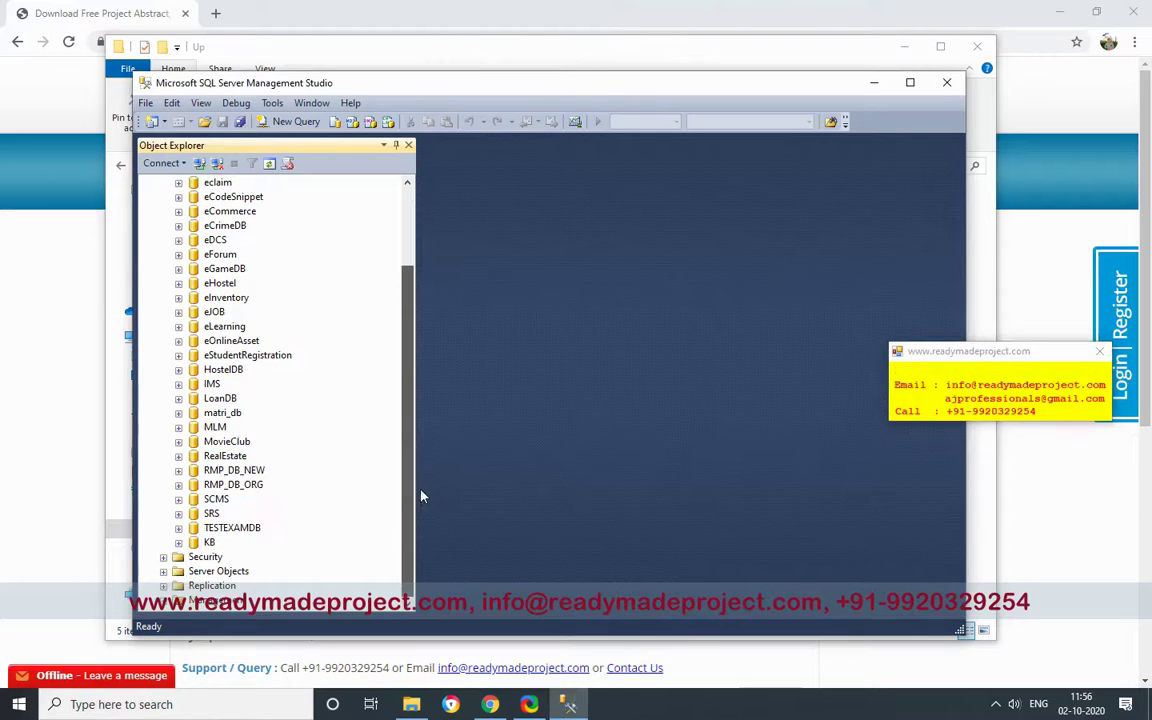
click(179, 543)
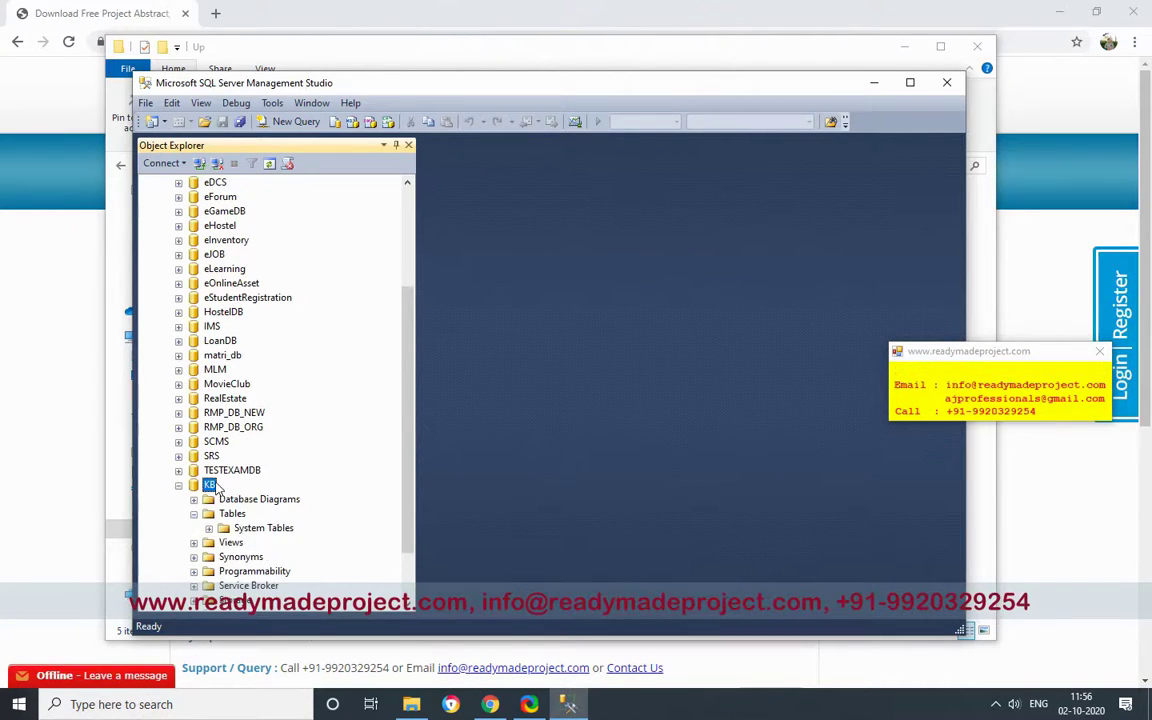
right_click(208, 486)
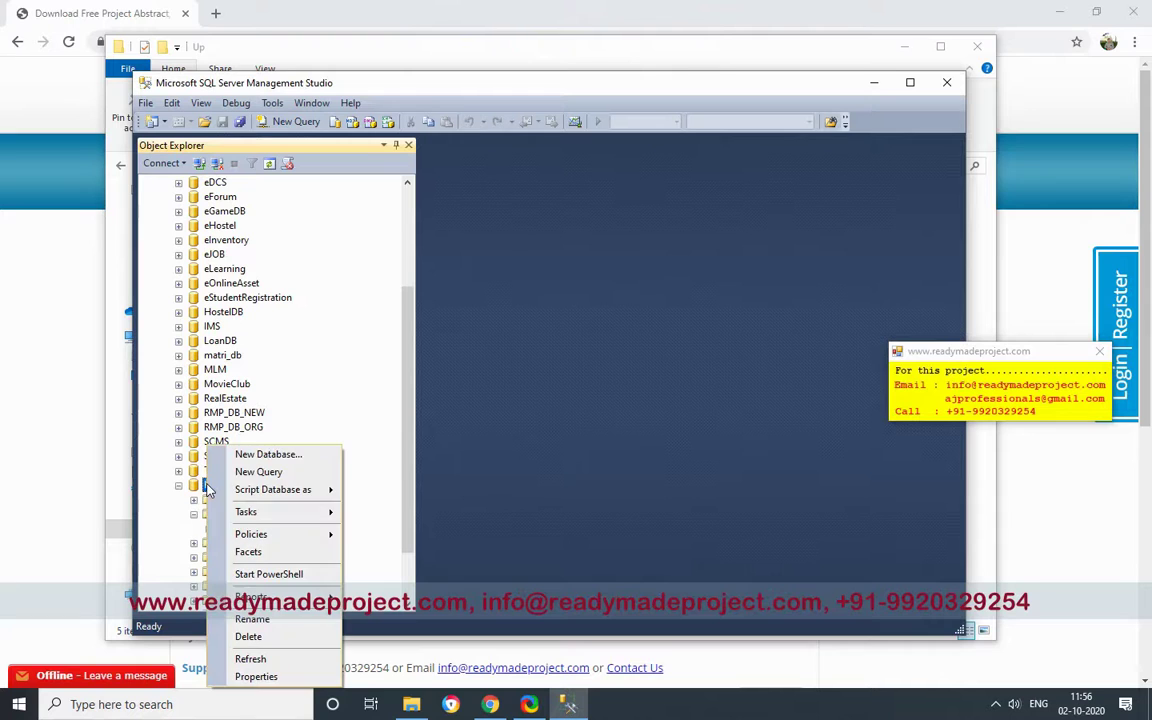
click(258, 472)
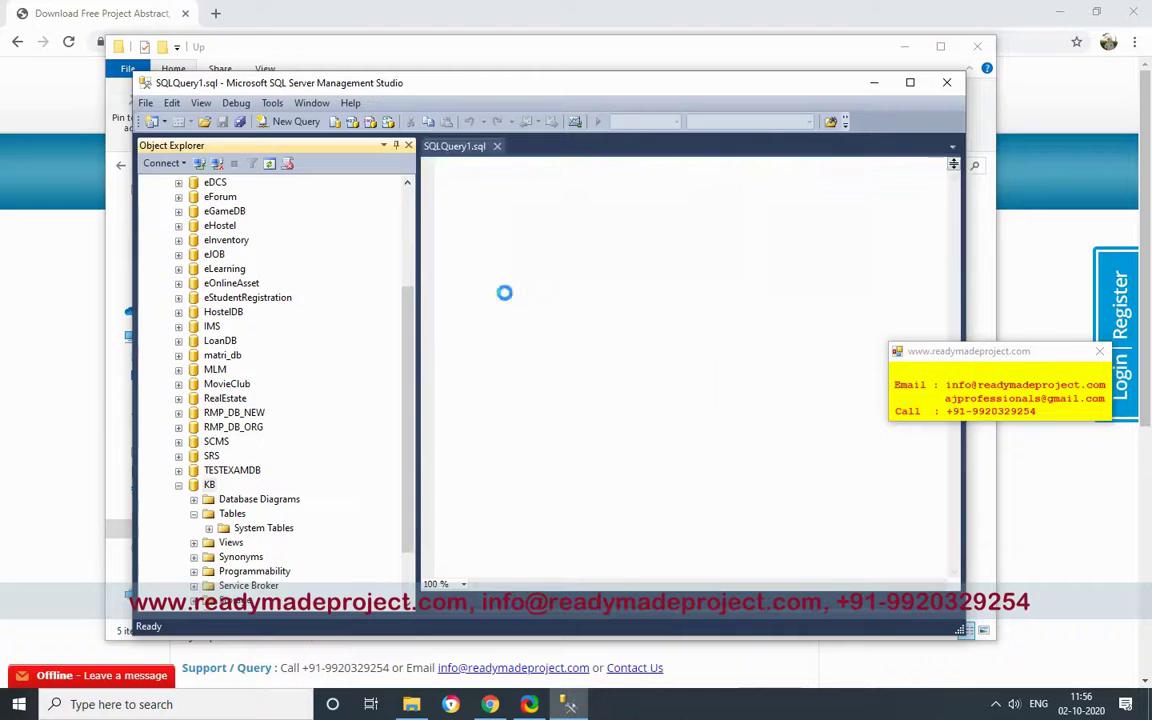
Switch to File Explorer and copy the path of the project's database folder inside Up
click(411, 707)
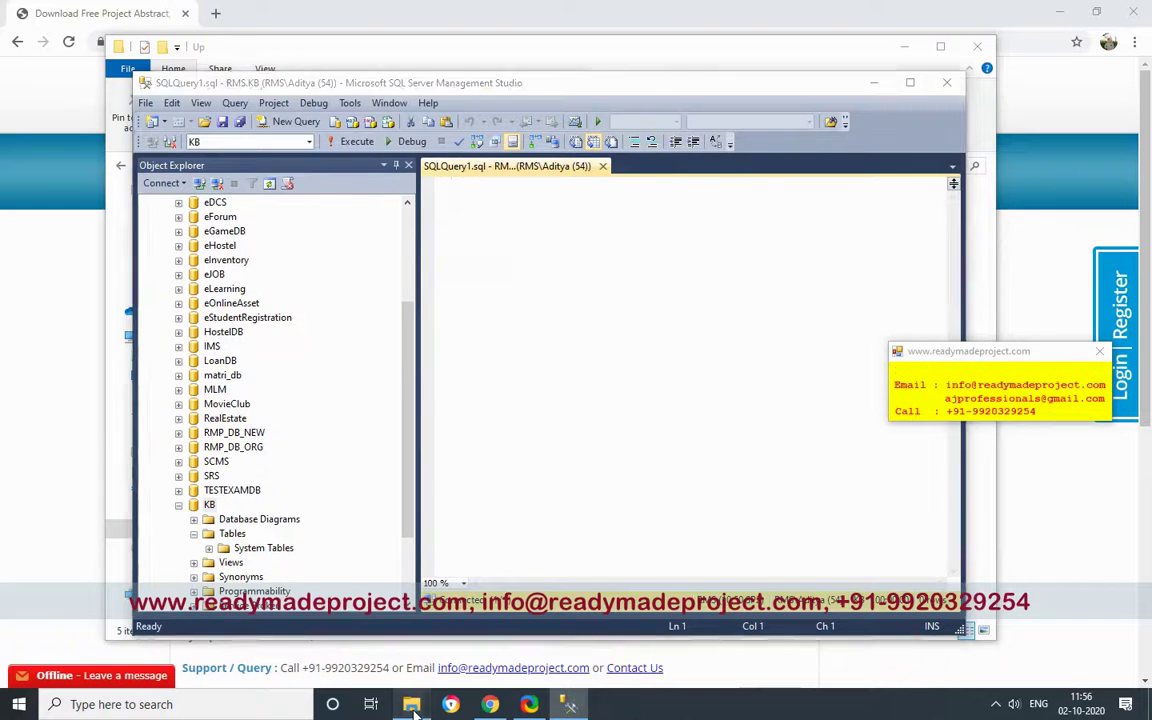
double_click(407, 216)
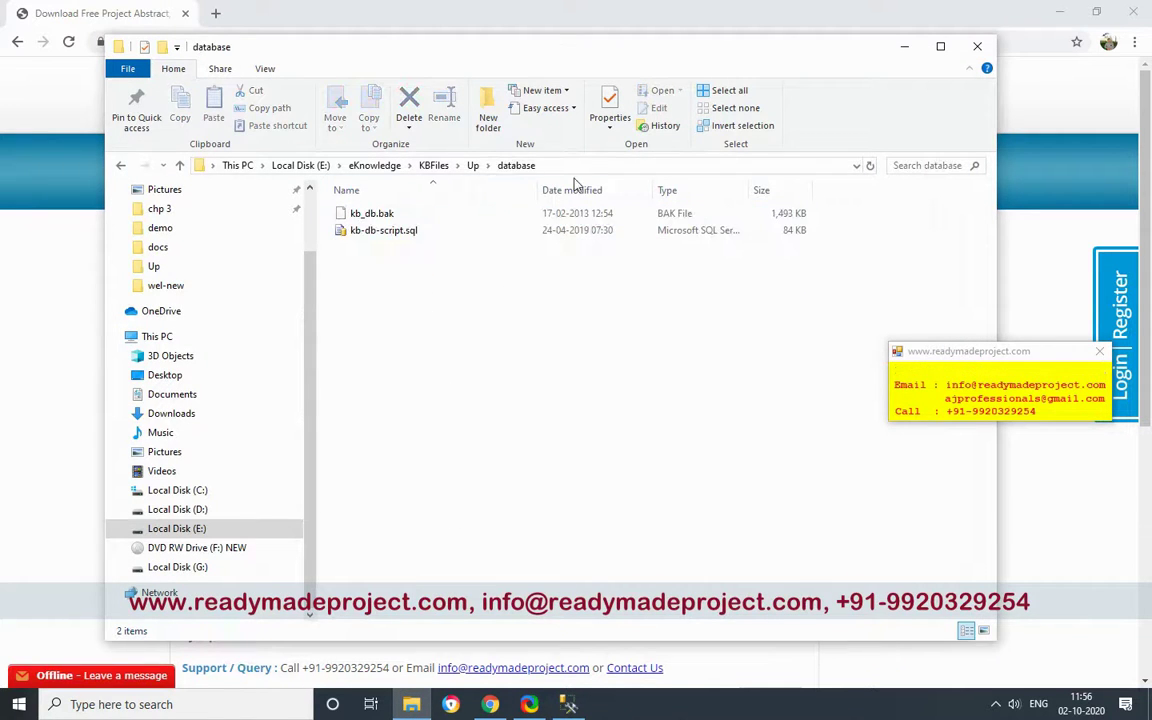
click(585, 165)
click(904, 47)
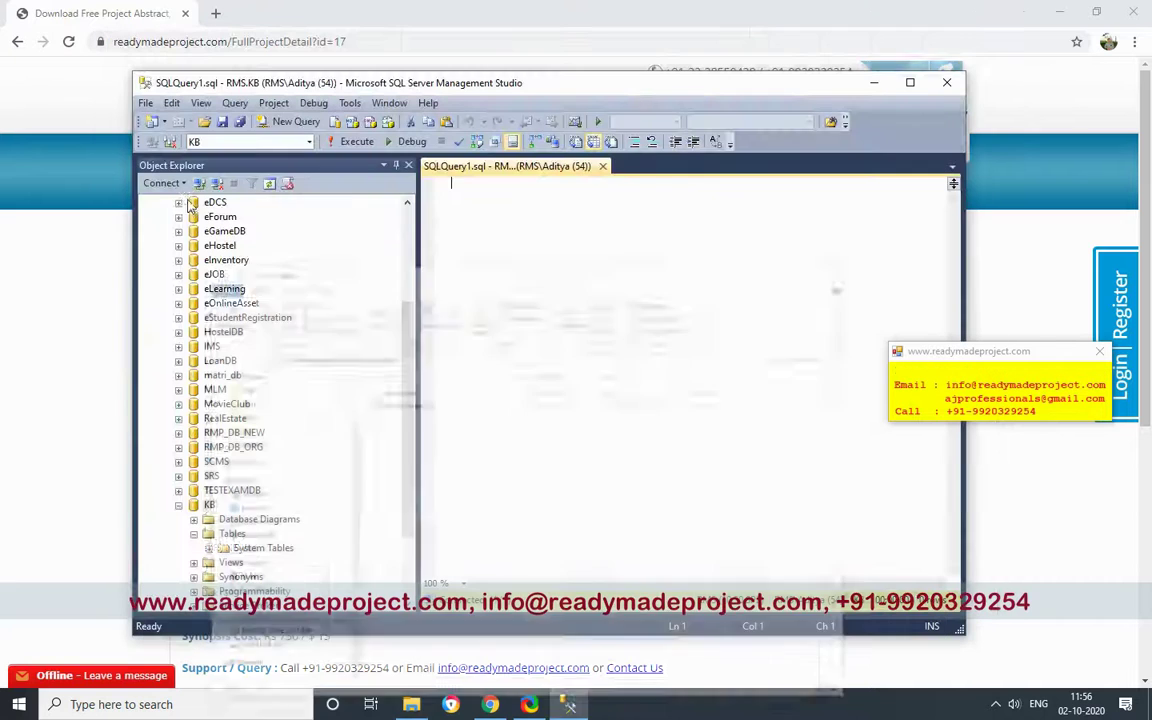
Open the kb-db-script.sql file from the eKnowledge\KBFiles\Up\database folder in SQL Server Management Studio
click(147, 104)
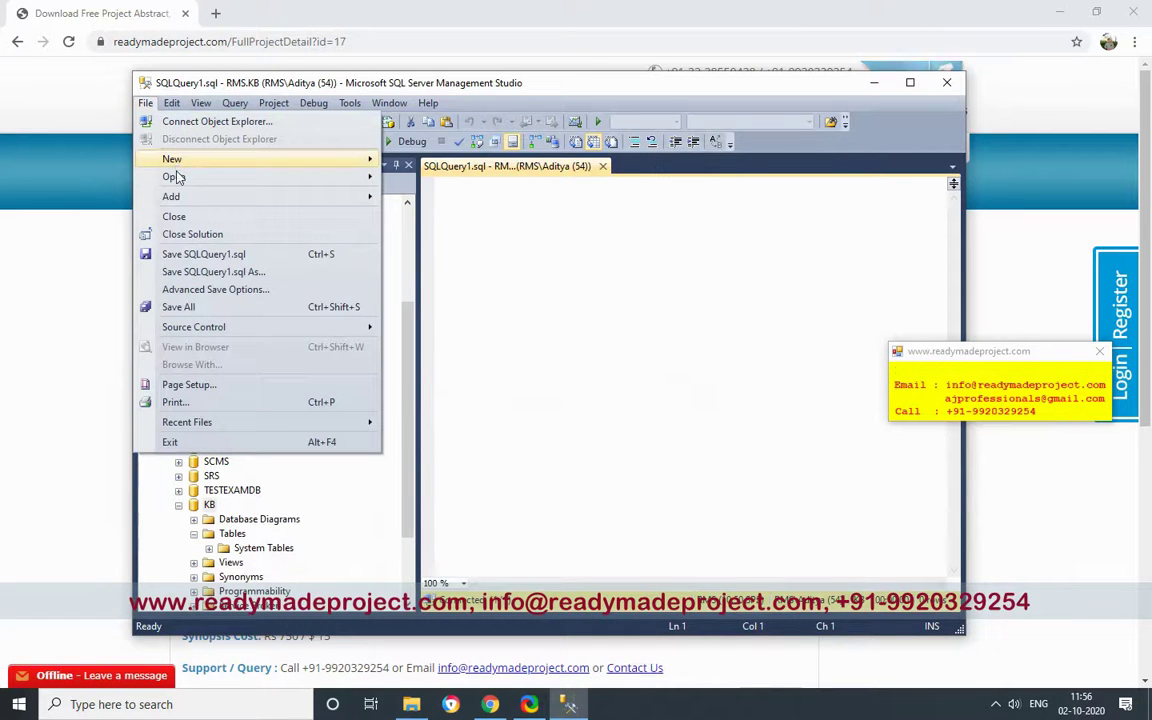
mouse_move(176, 178)
click(433, 218)
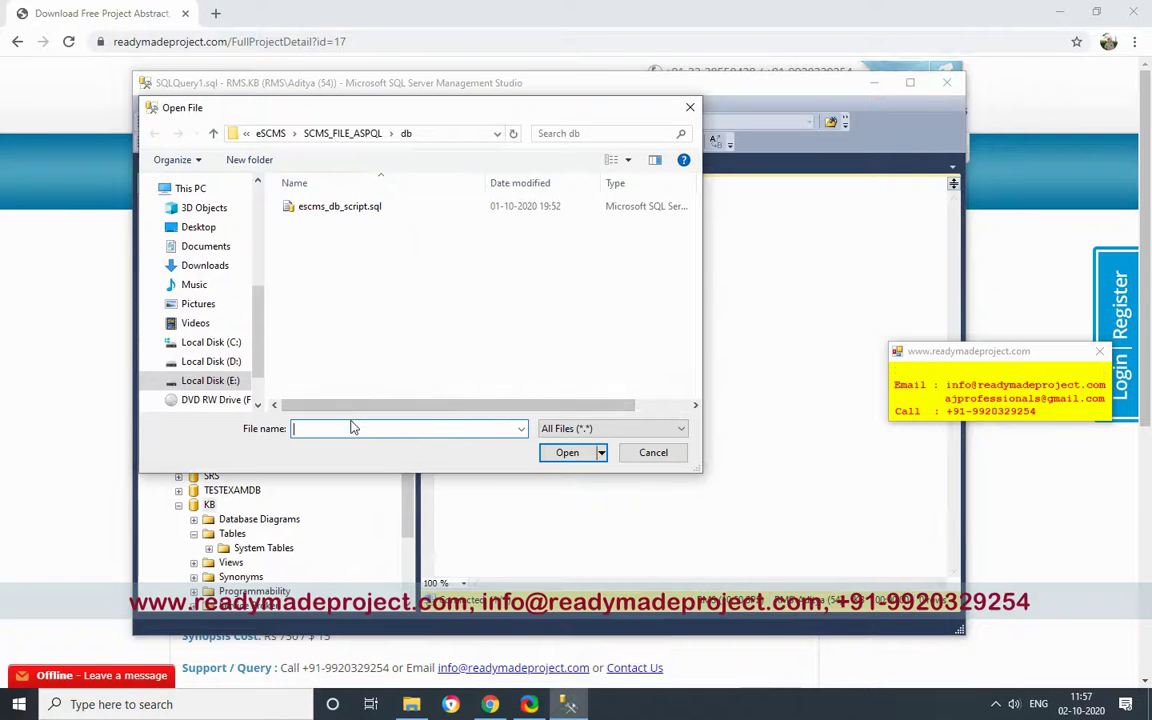
key(Return)
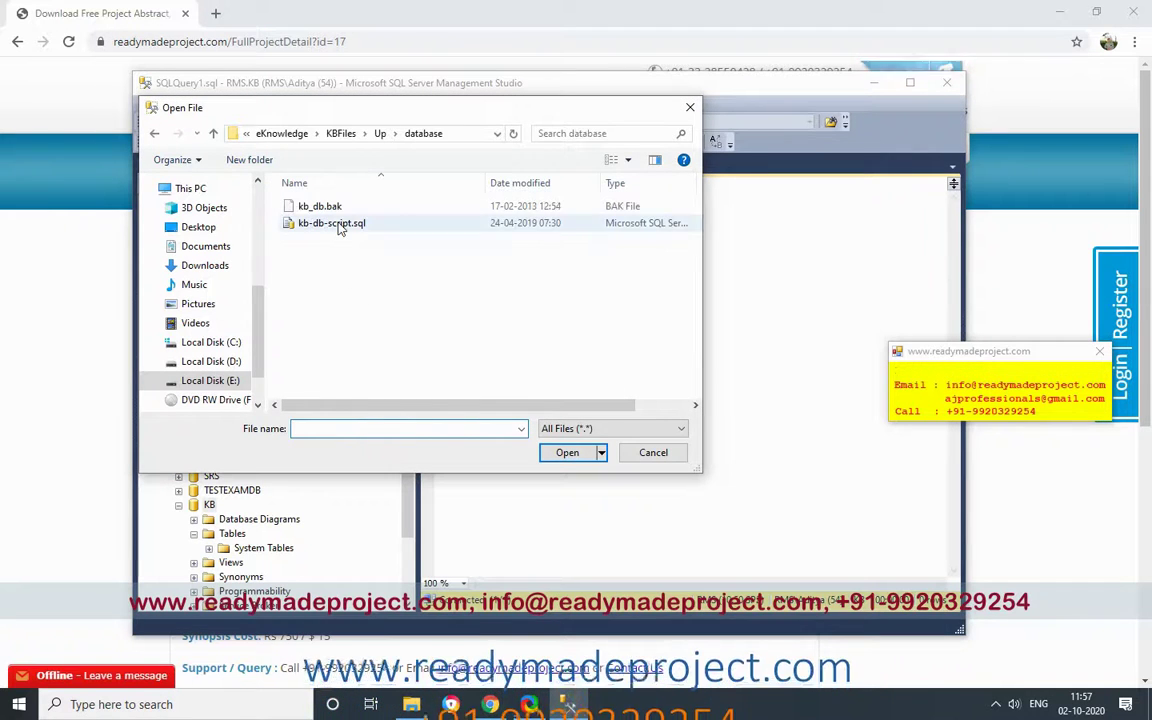
click(336, 225)
click(553, 454)
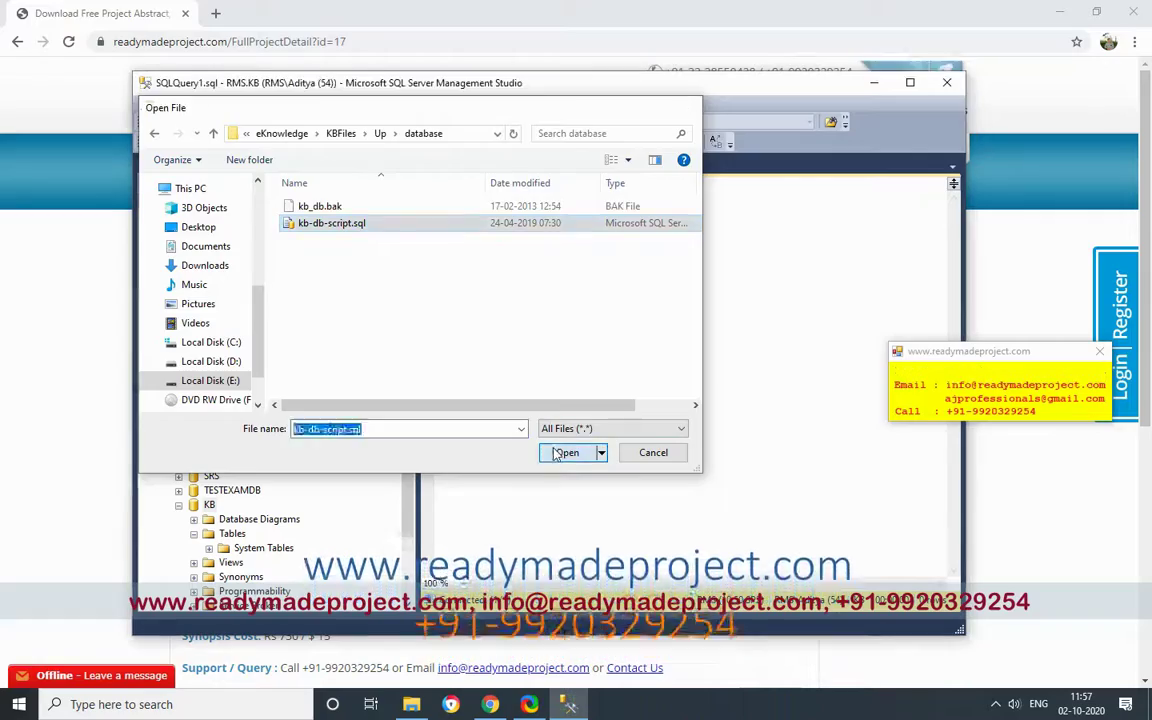
Review the table and insert statements in kb-db-script.sql and execute the script against the KB database
click(518, 197)
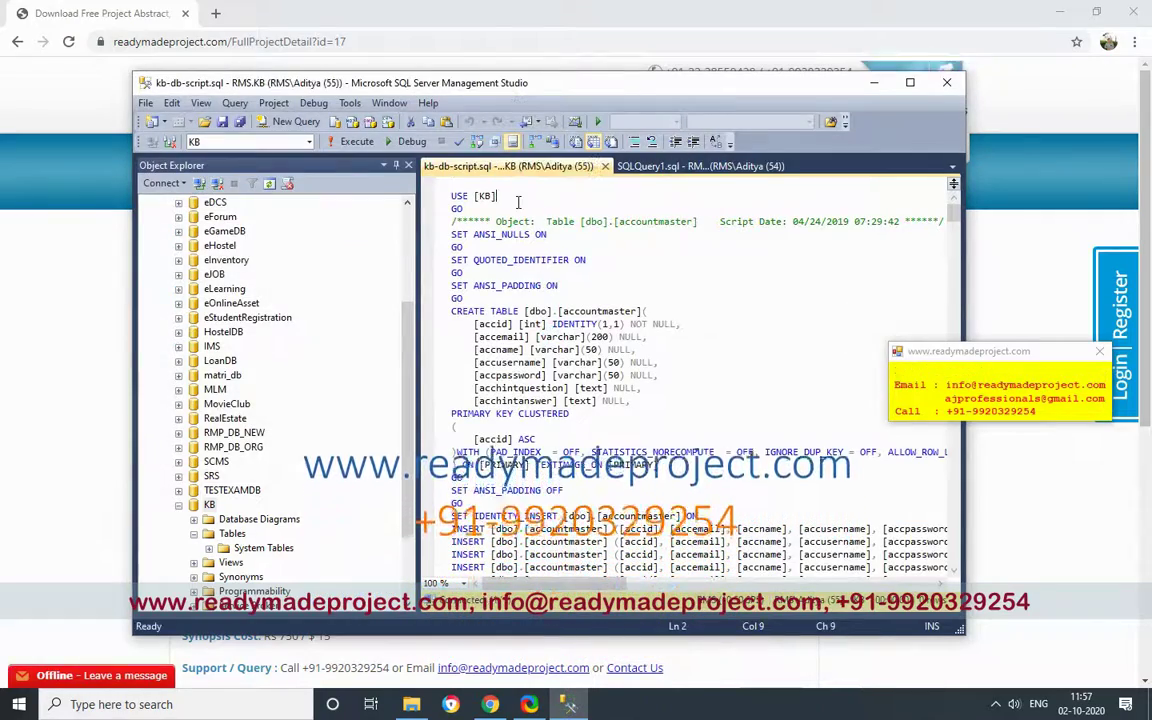
scroll(592, 351, down, 2)
scroll(592, 351, down, 1)
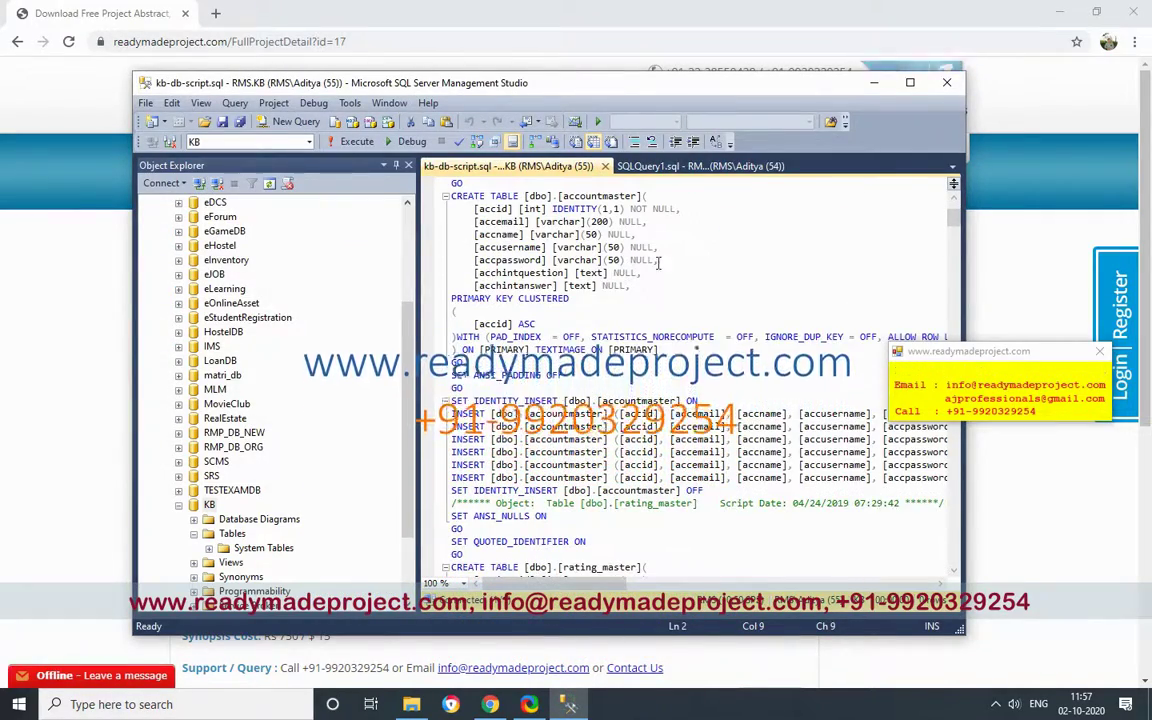
scroll(592, 351, down, 6)
scroll(631, 337, down, 20)
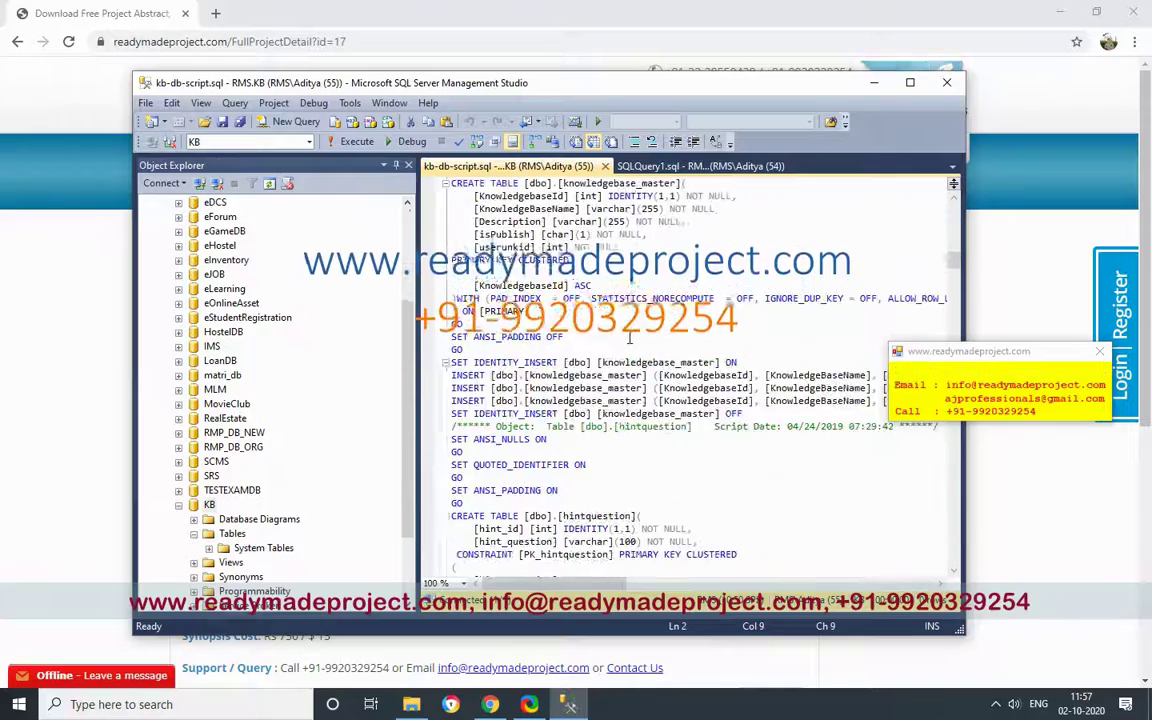
drag(953, 287, 953, 200)
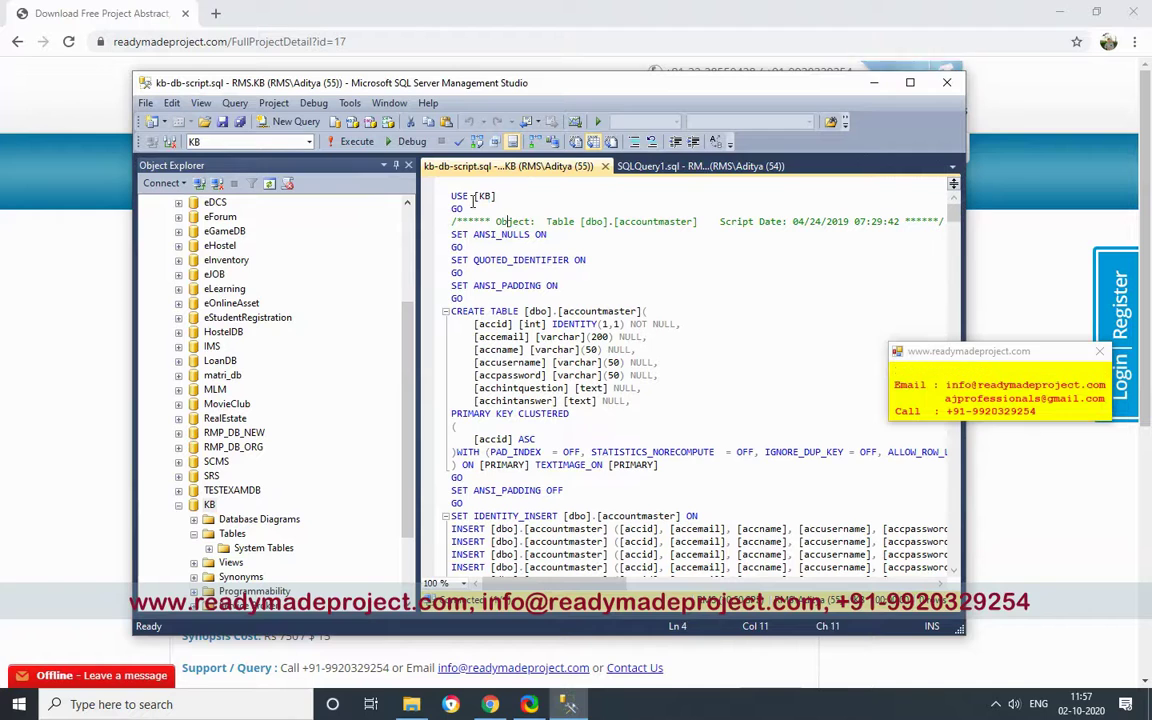
click(358, 142)
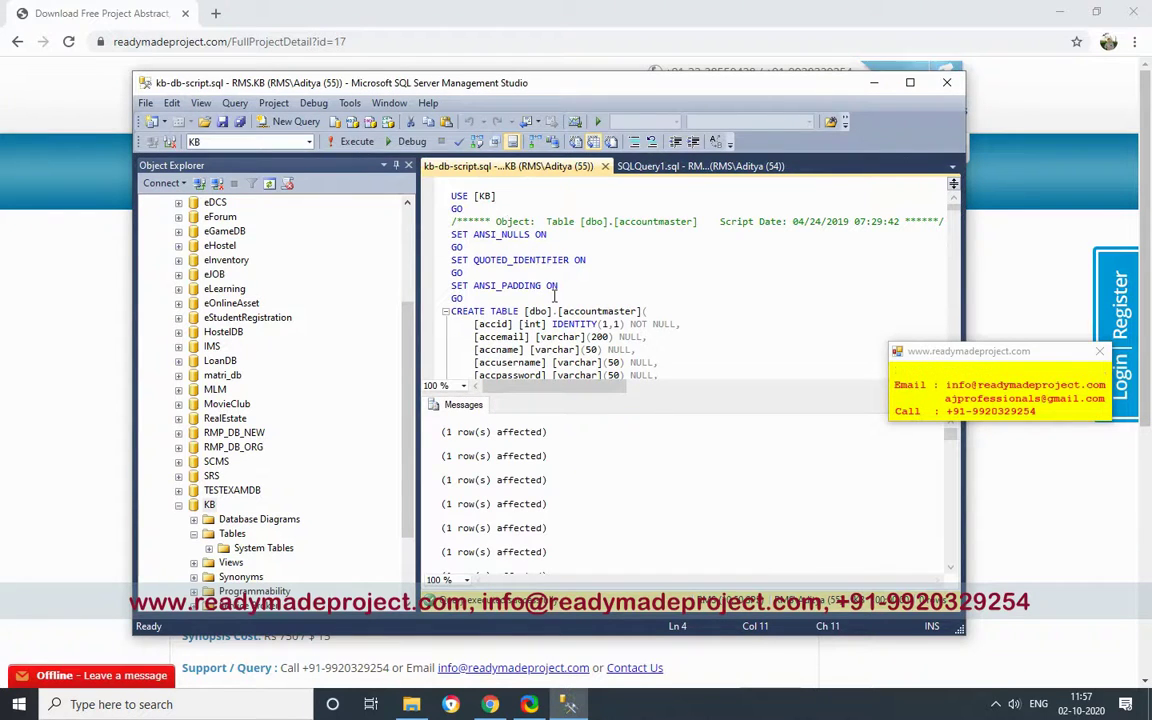
Refresh the KB database's Tables folder in the object tree to check the tables created by the script
drag(407, 450, 393, 528)
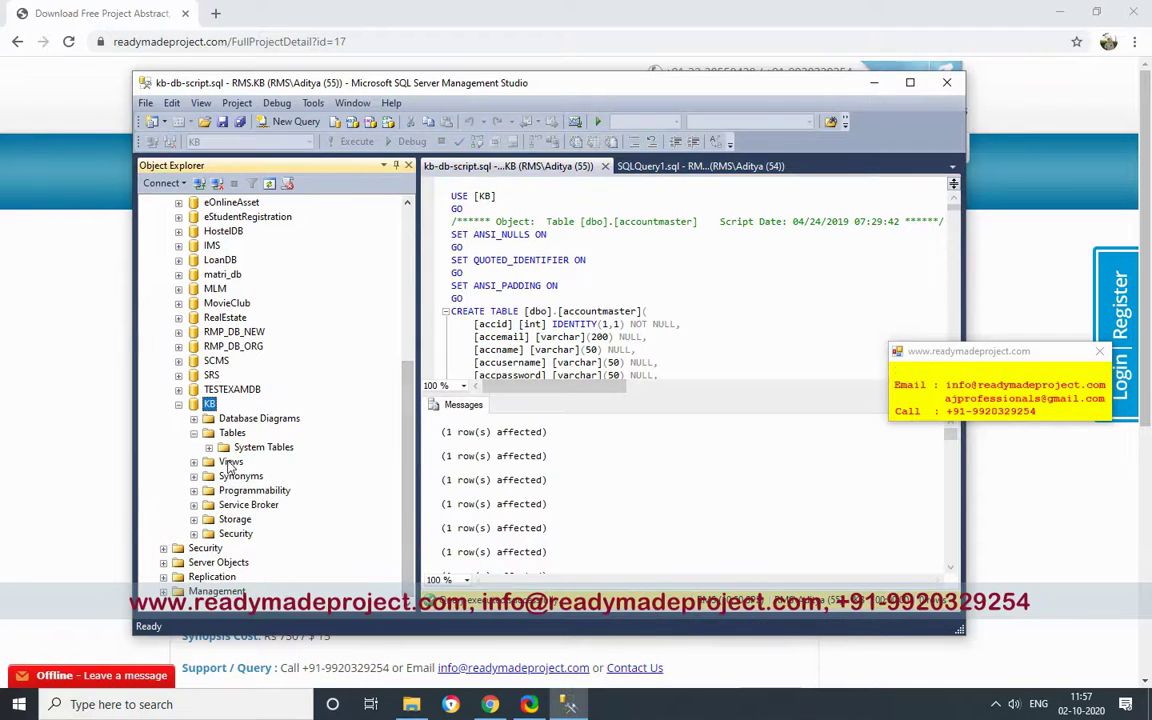
click(268, 185)
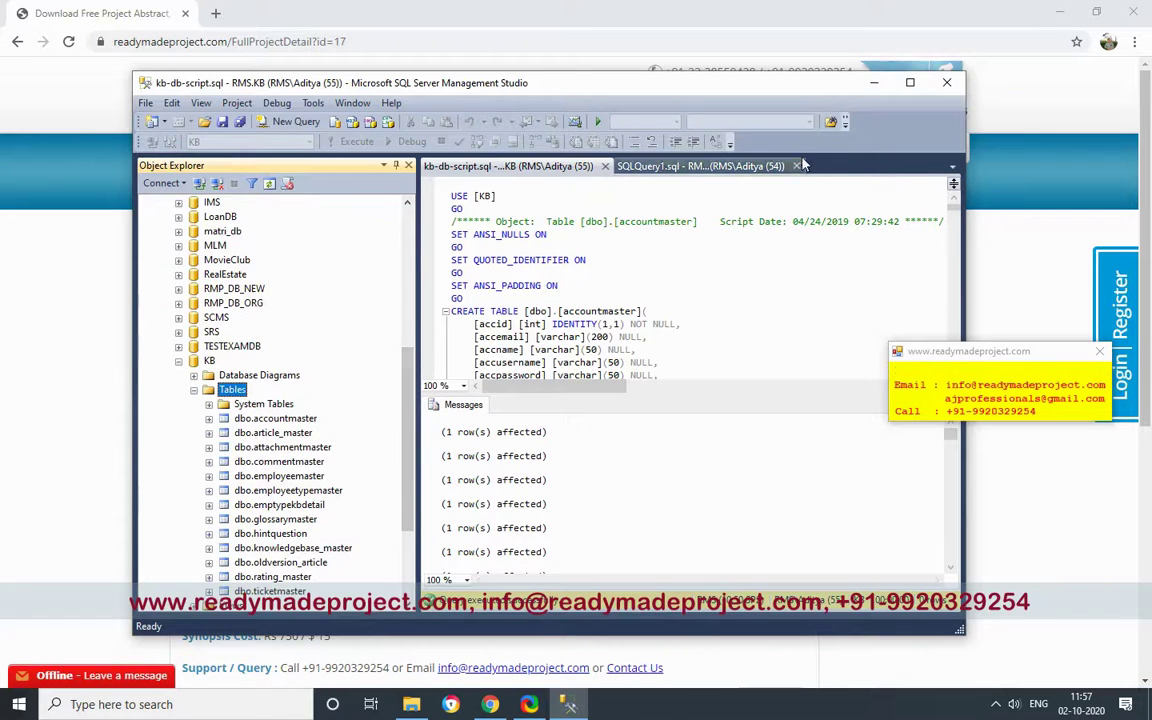
click(874, 85)
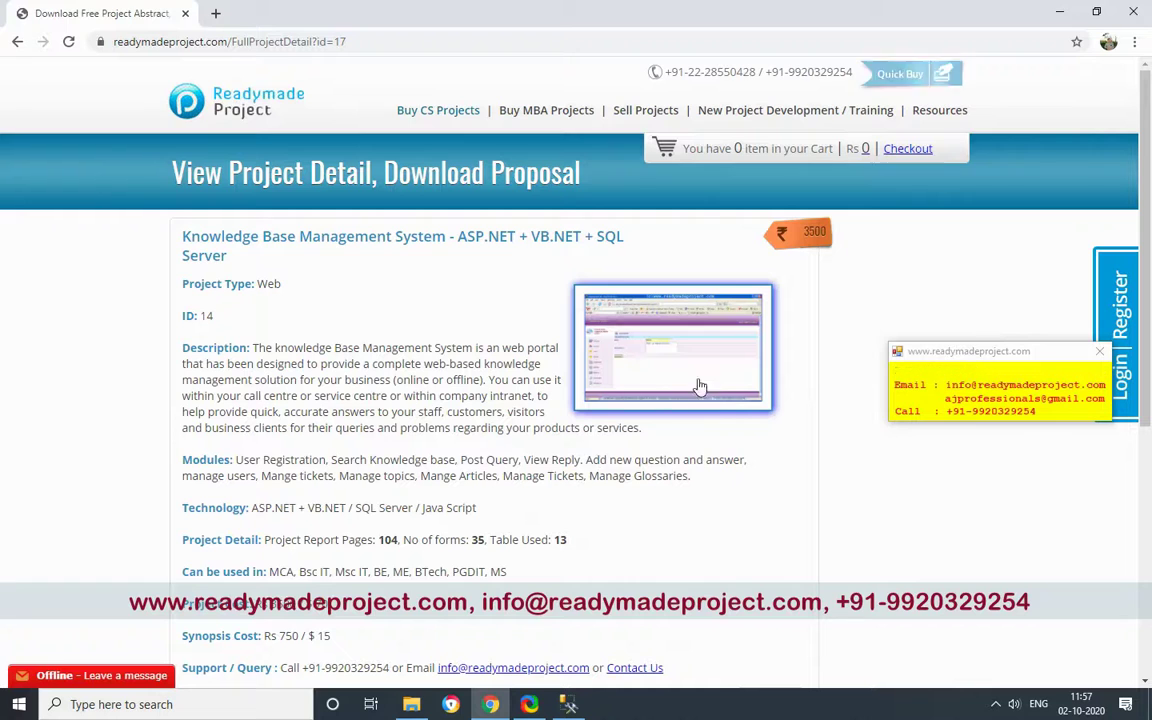
Switch to File Explorer and copy the path of the source_knowlege folder inside Up
click(411, 705)
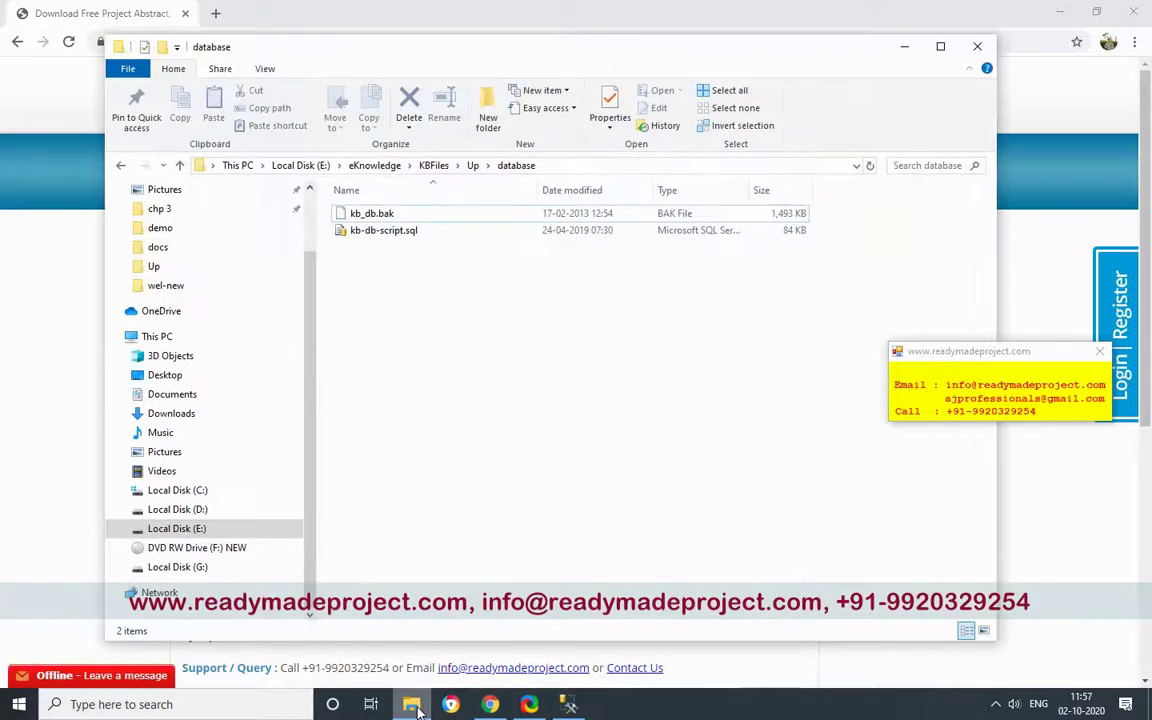
click(473, 166)
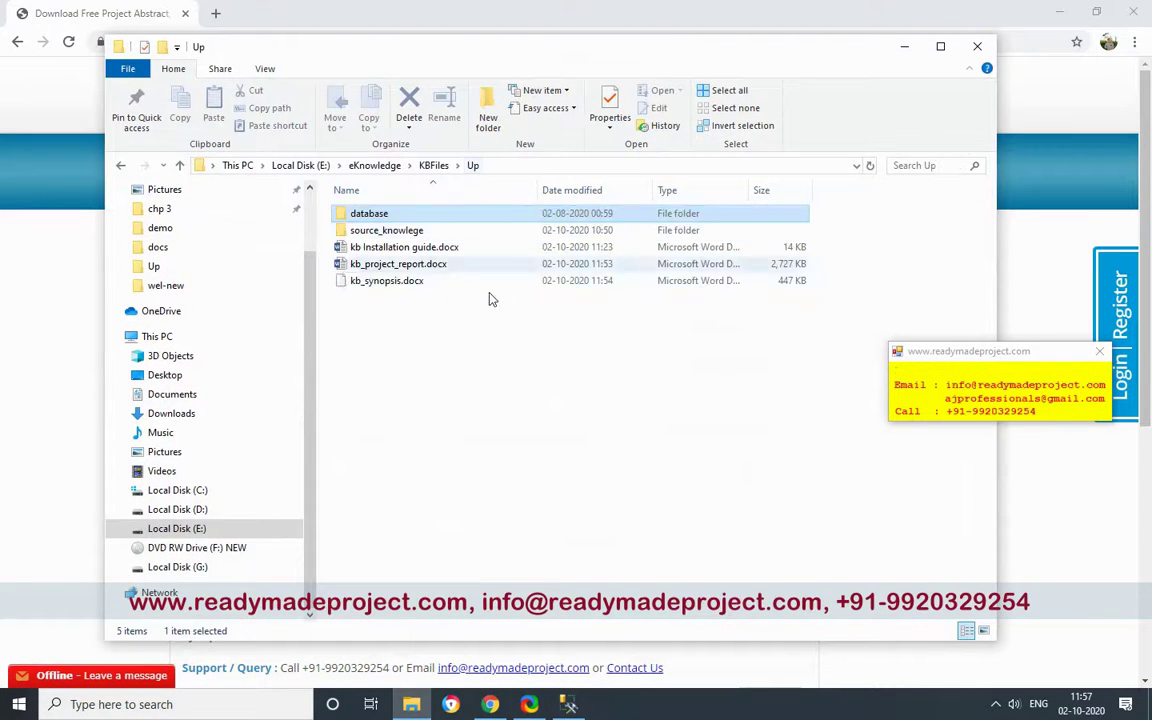
double_click(396, 236)
click(597, 169)
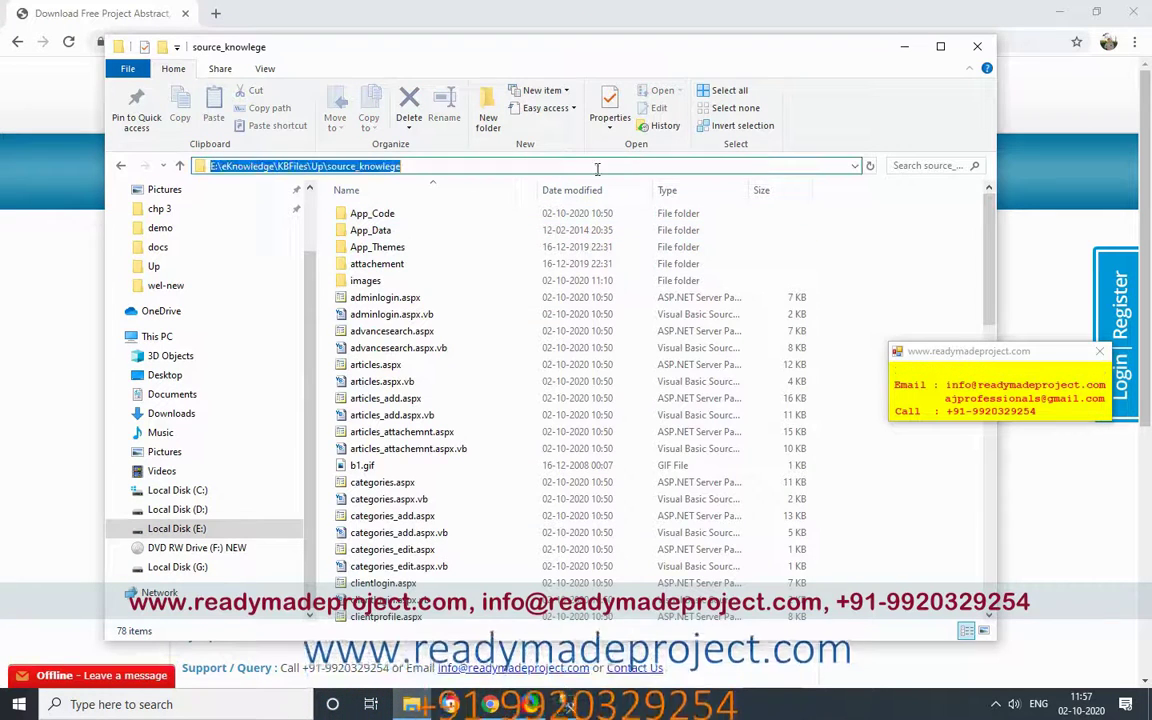
right_click(352, 167)
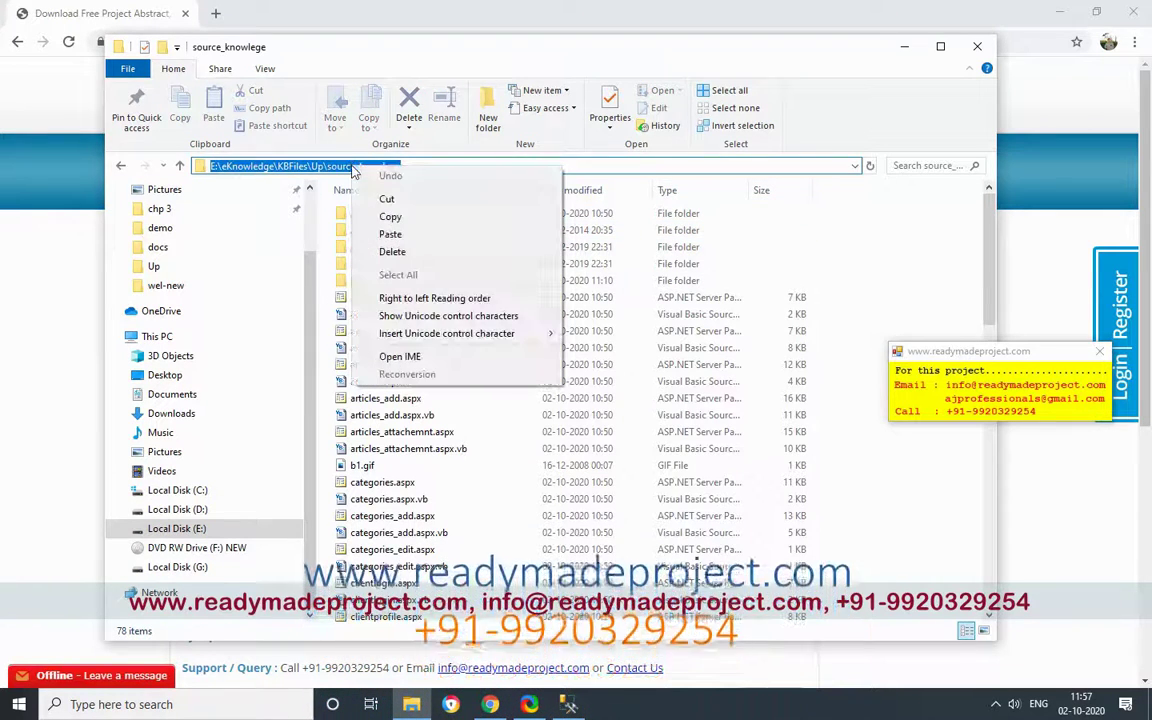
click(390, 217)
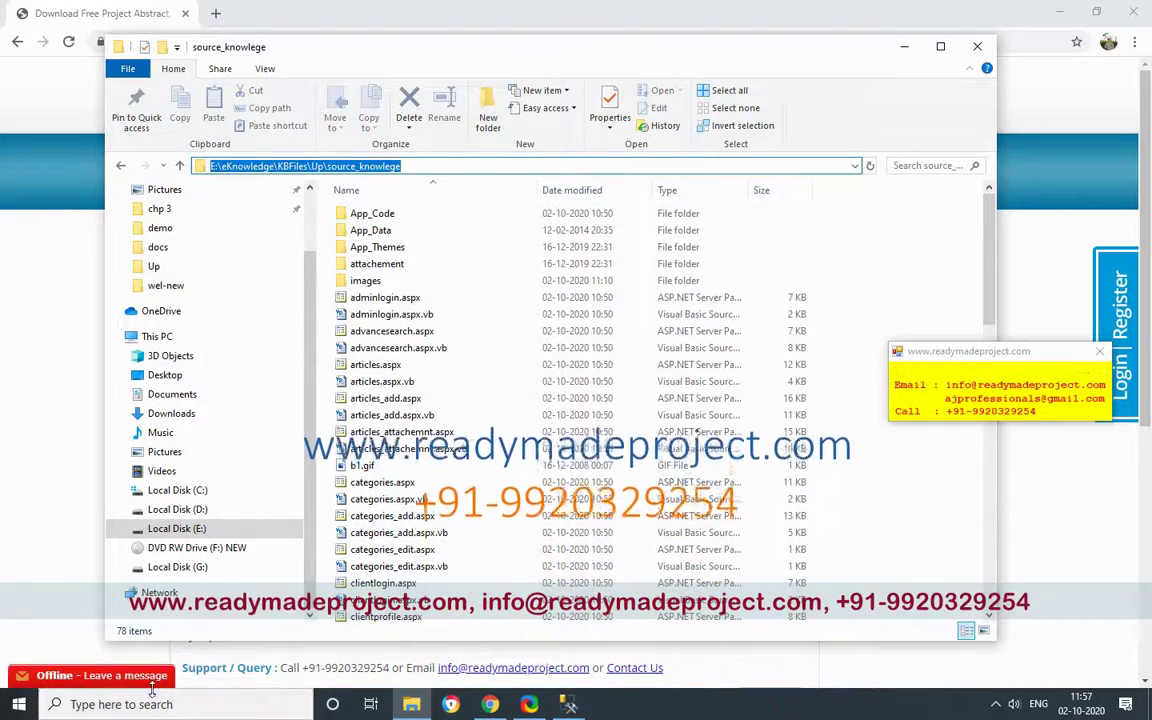
Launch Visual Studio 2017 and close its start page
click(18, 704)
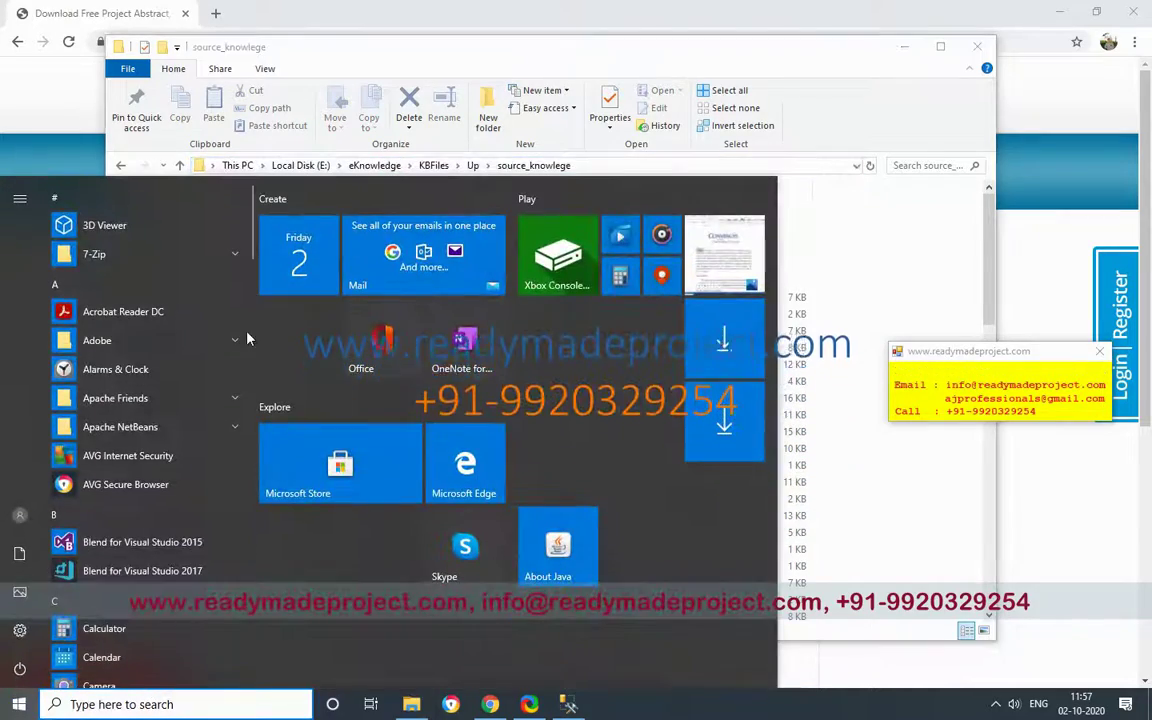
scroll(247, 400, down, 10)
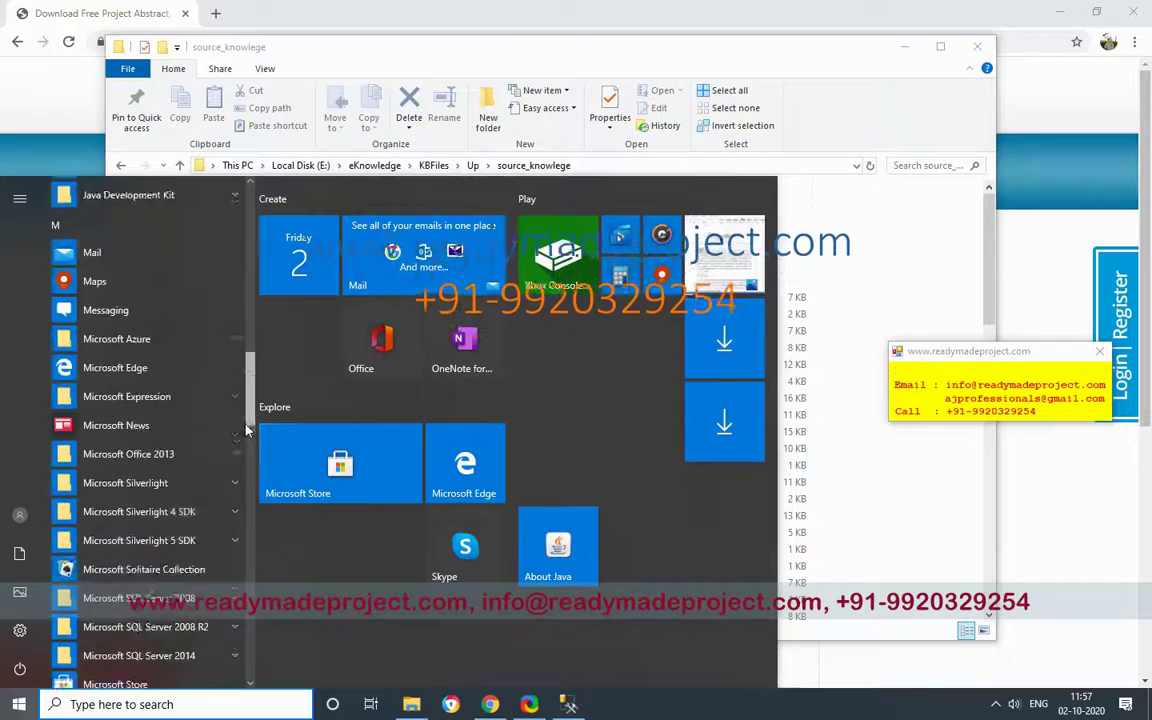
scroll(247, 430, down, 10)
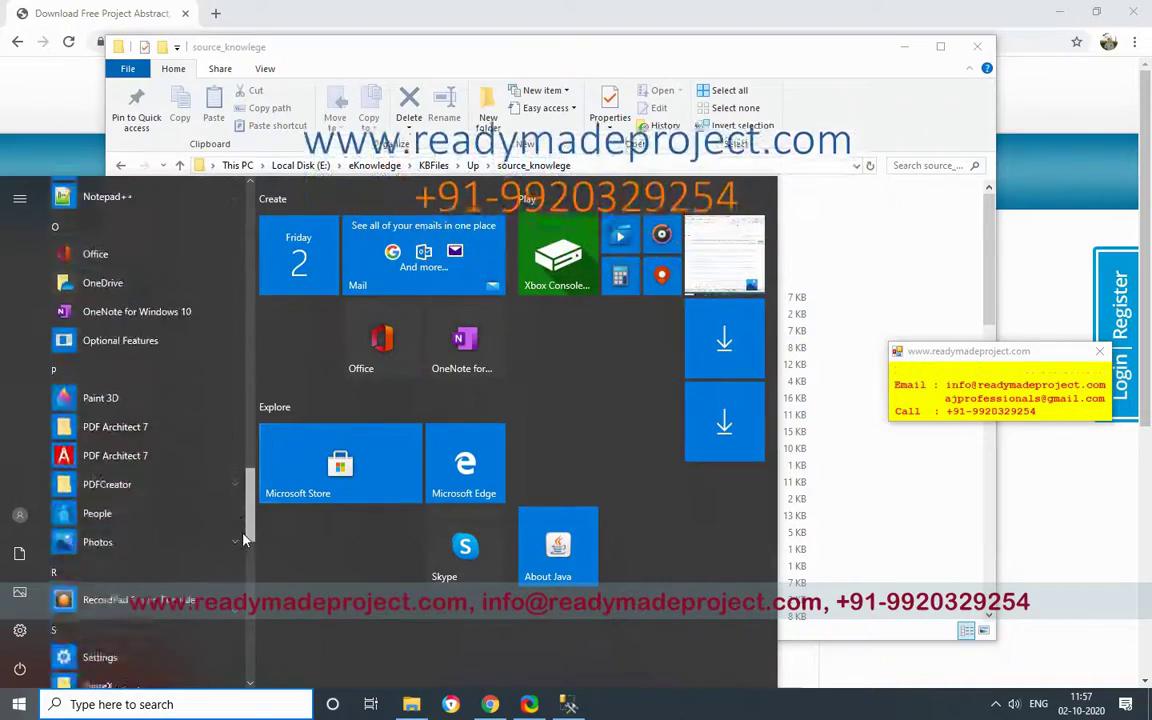
scroll(243, 540, down, 5)
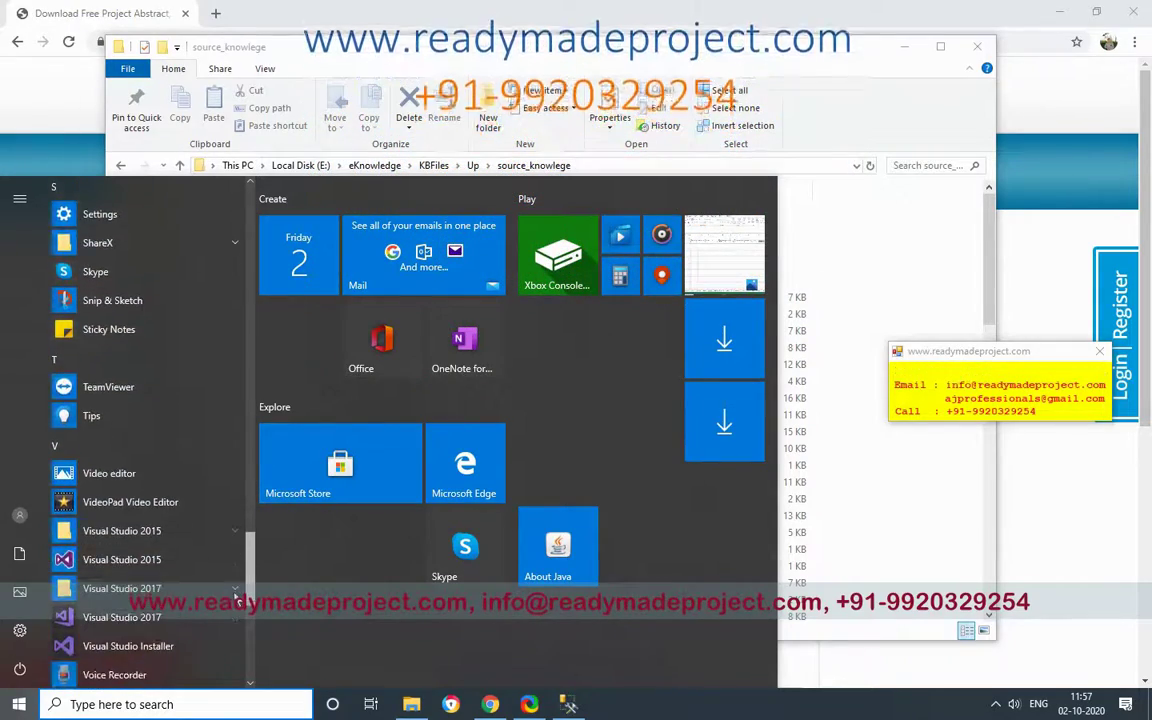
scroll(237, 597, down, 3)
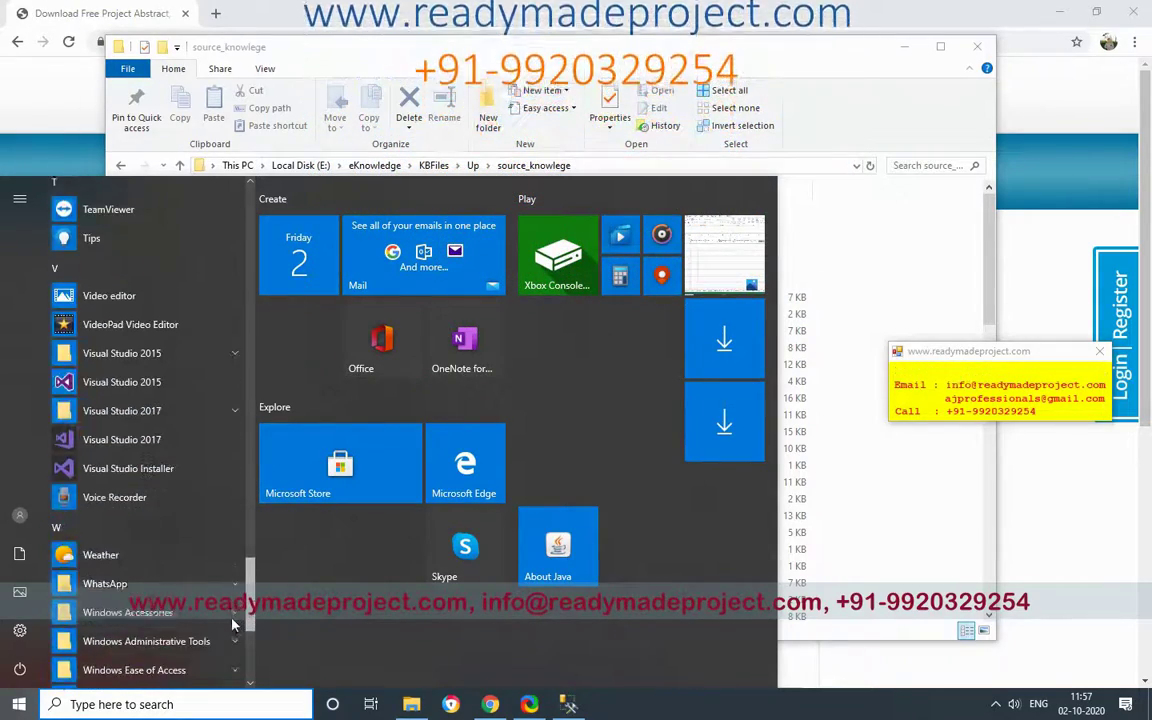
click(150, 438)
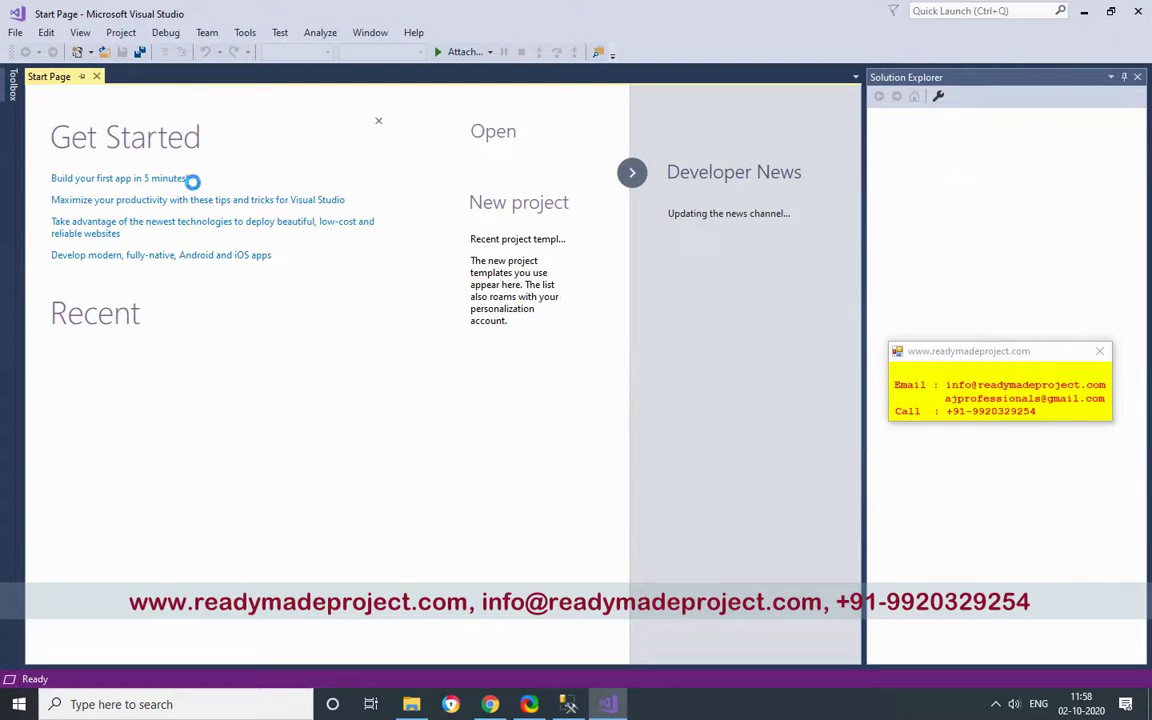
click(96, 76)
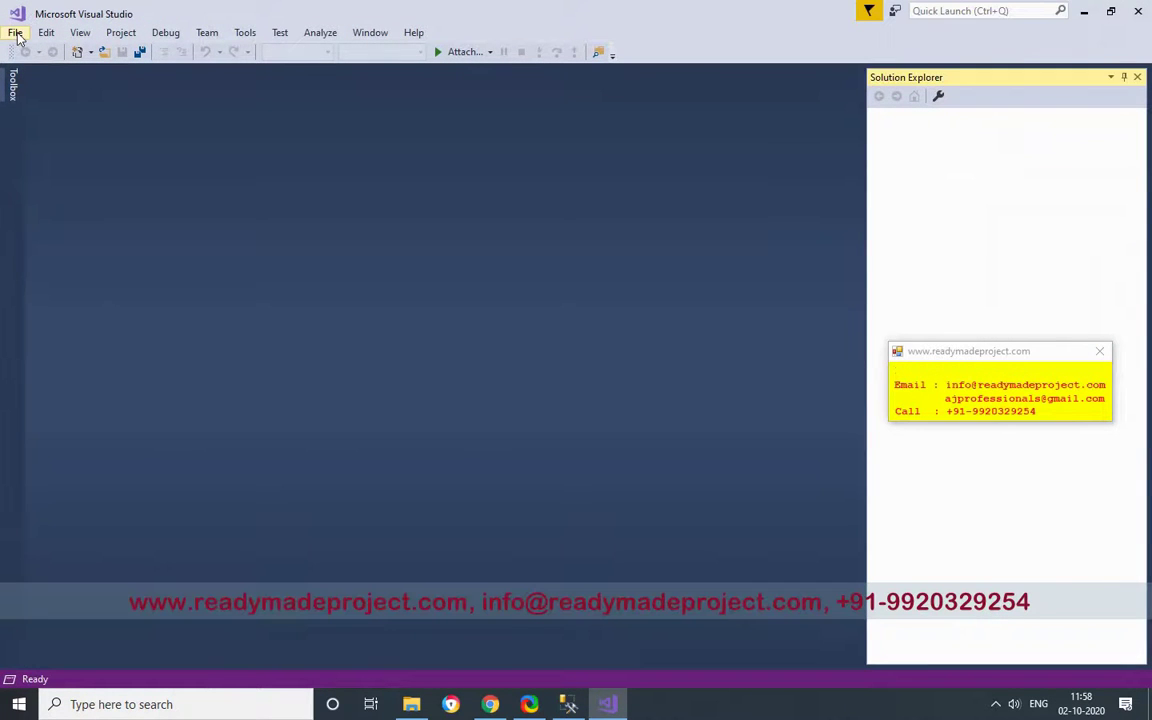
Open the E:\eKnowledge\KBFiles\Up\source_knowlege folder as a web site and dismiss the floating contact note
click(15, 33)
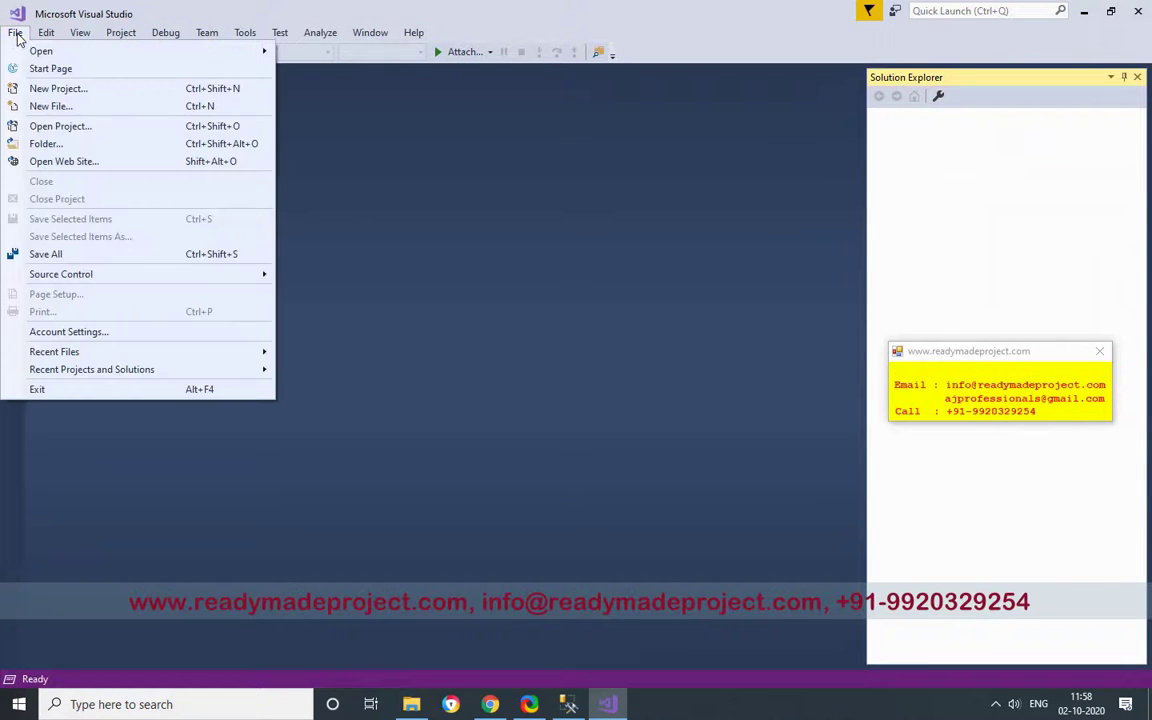
click(118, 163)
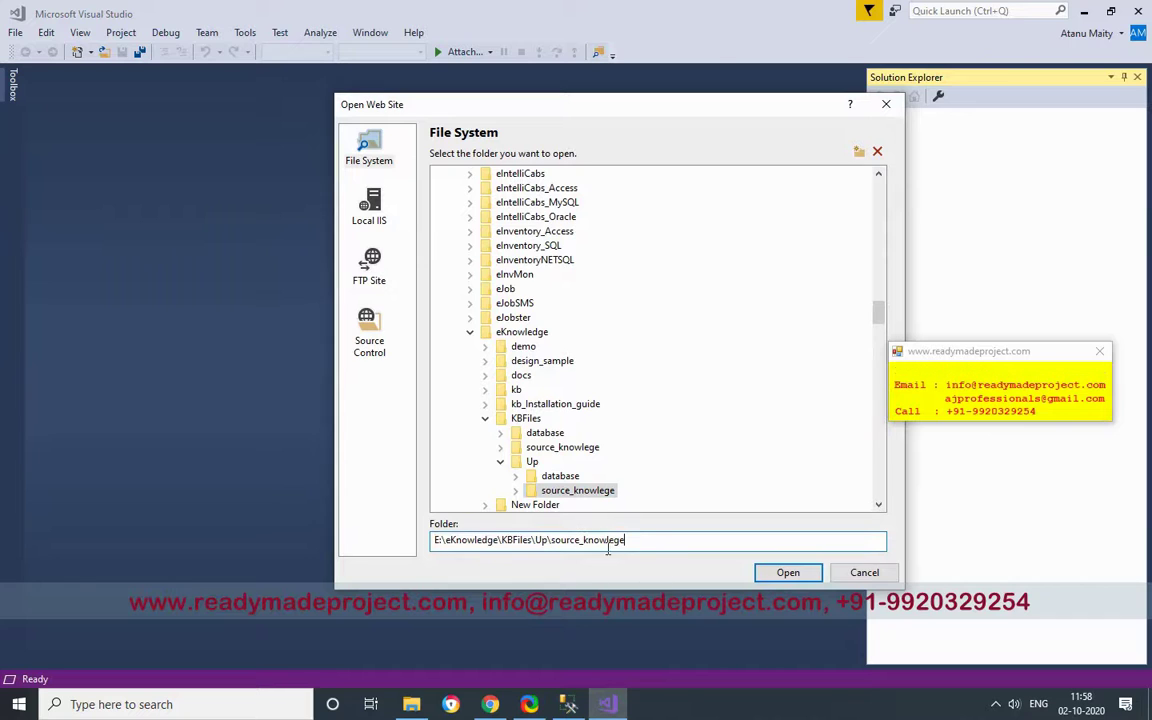
click(787, 574)
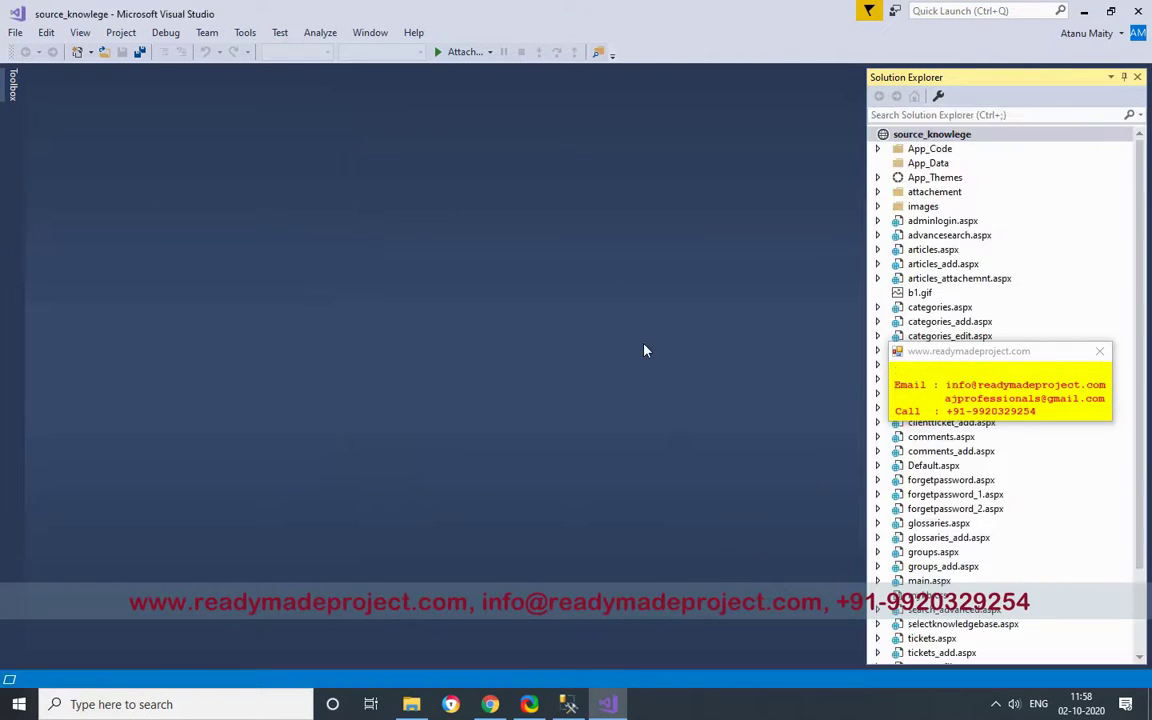
click(1100, 355)
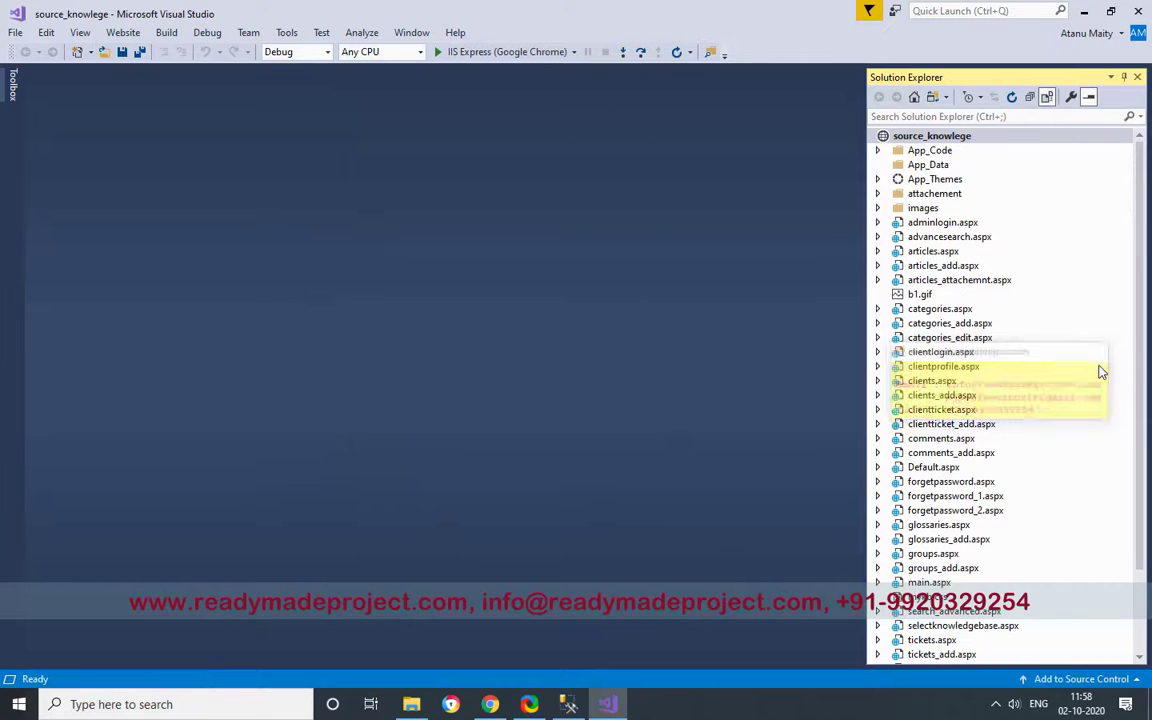
Open the Default.aspx page and view its visual page layout instead of the markup
drag(1138, 340, 1145, 452)
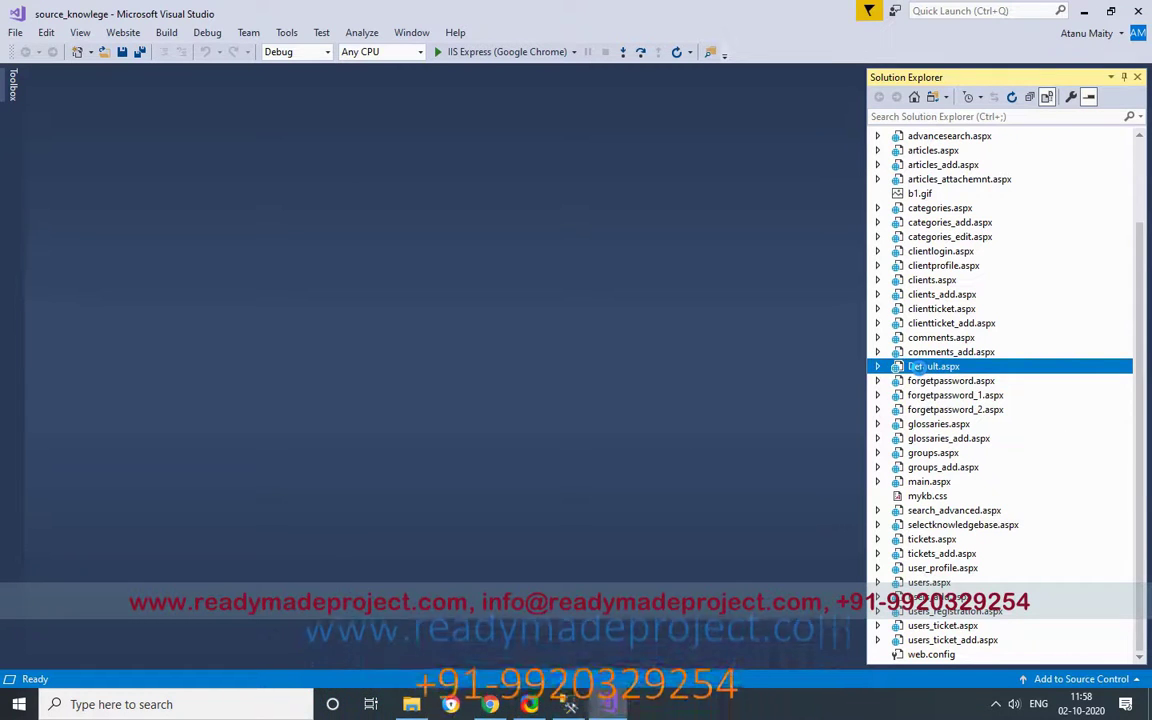
double_click(916, 367)
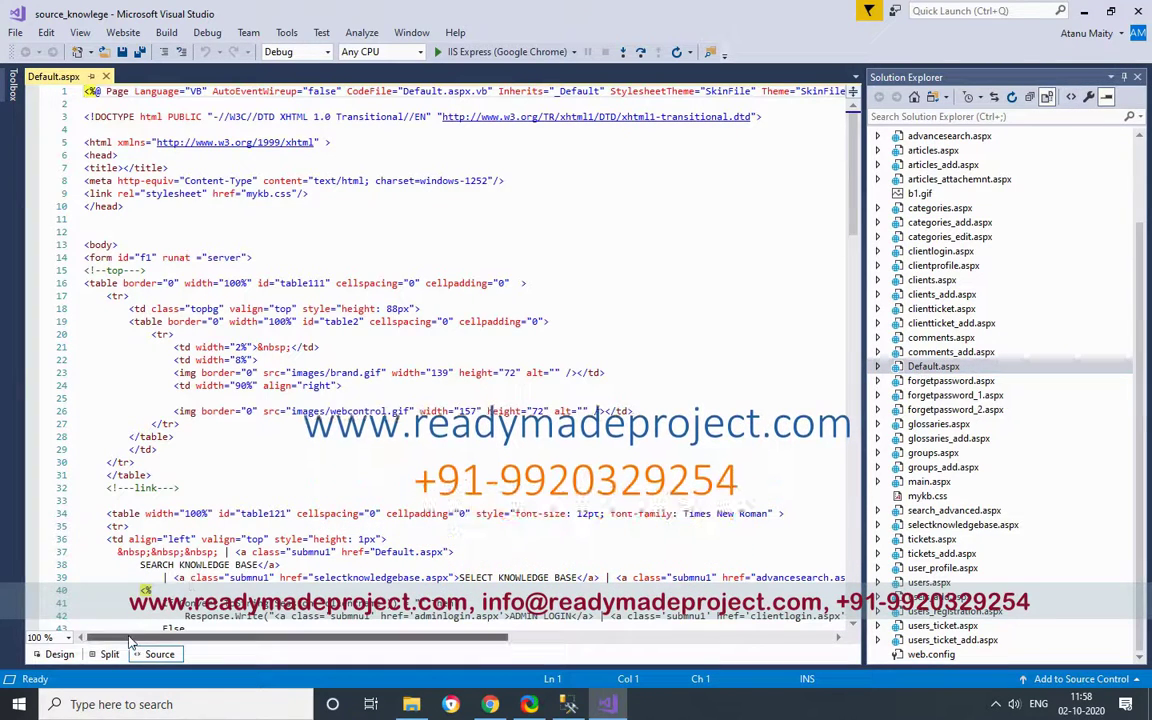
click(57, 655)
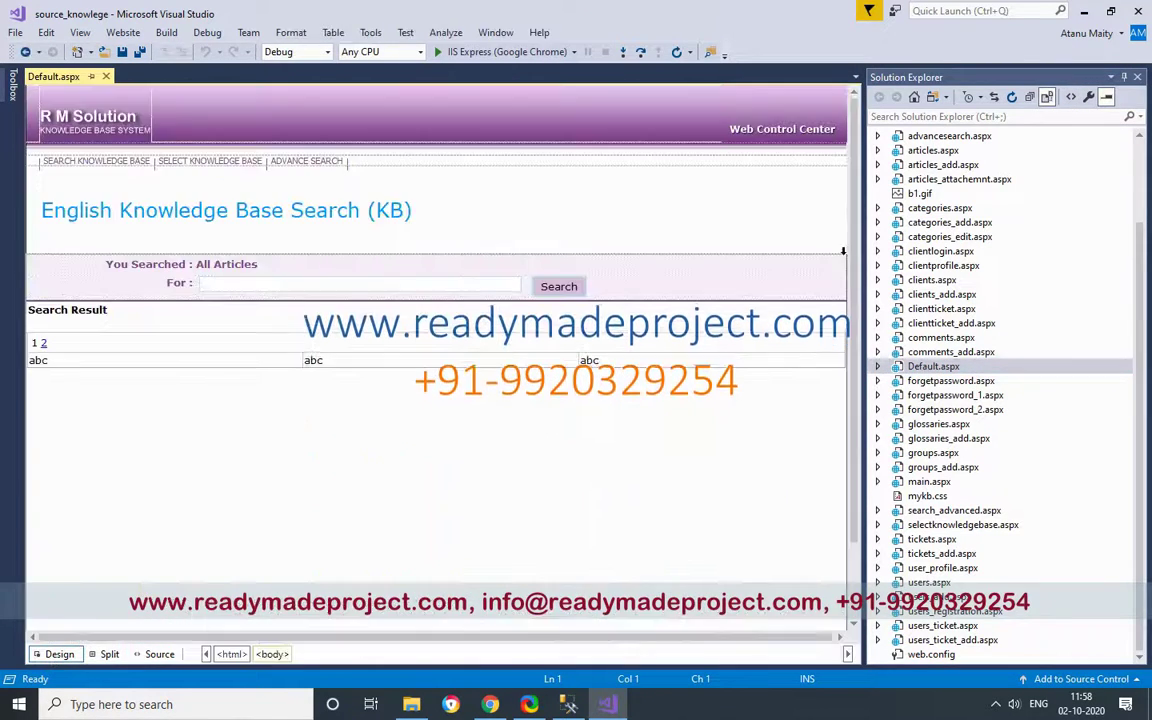
Open the Default.aspx.vb code-behind file and read through its code to the end
double_click(898, 367)
double_click(954, 381)
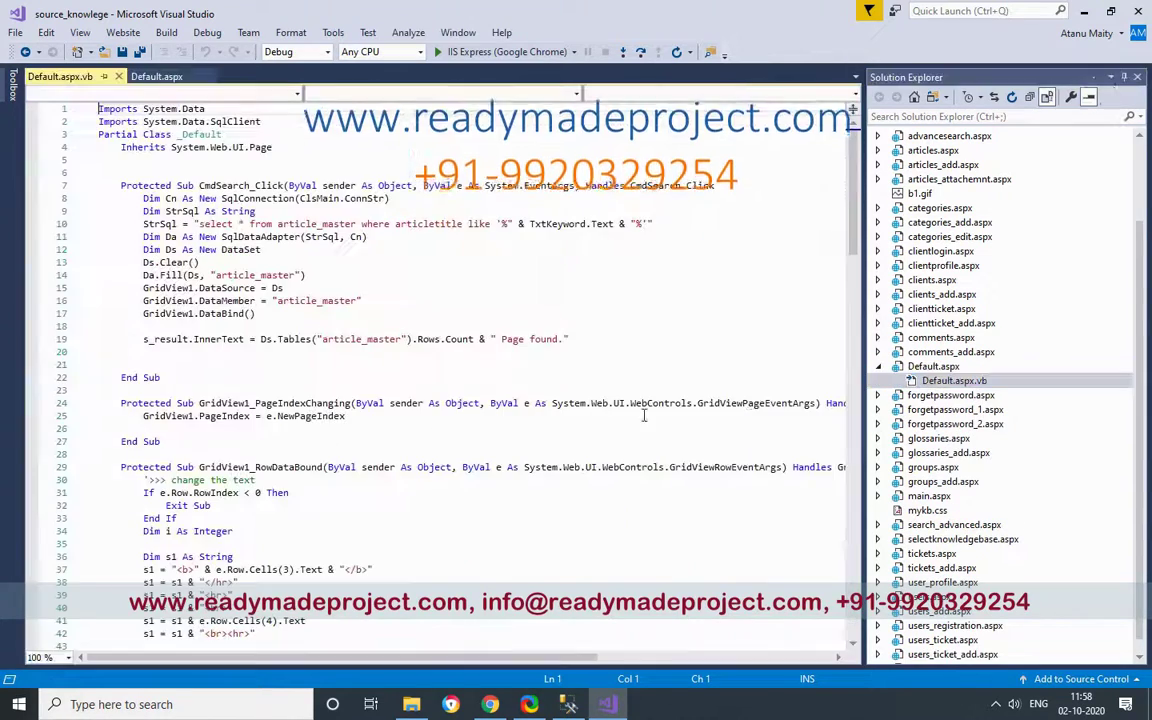
scroll(391, 378, down, 14)
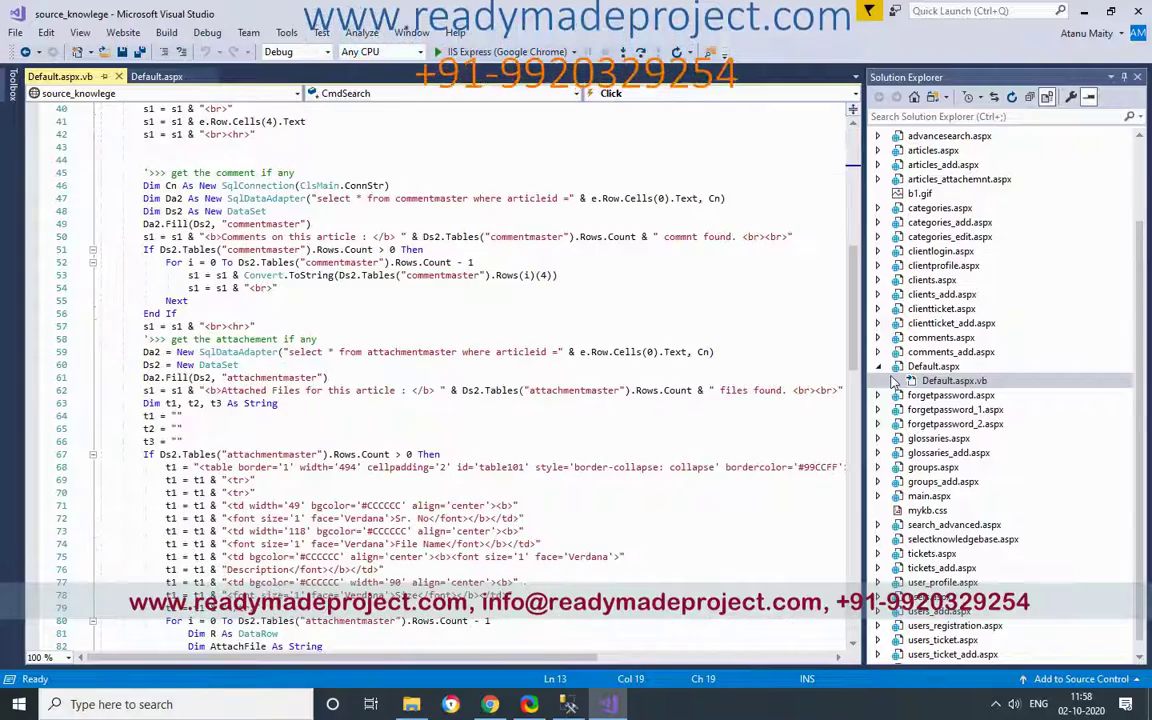
drag(852, 374, 854, 578)
Open the site's web.config file and look over its configuration settings
drag(1141, 570, 992, 660)
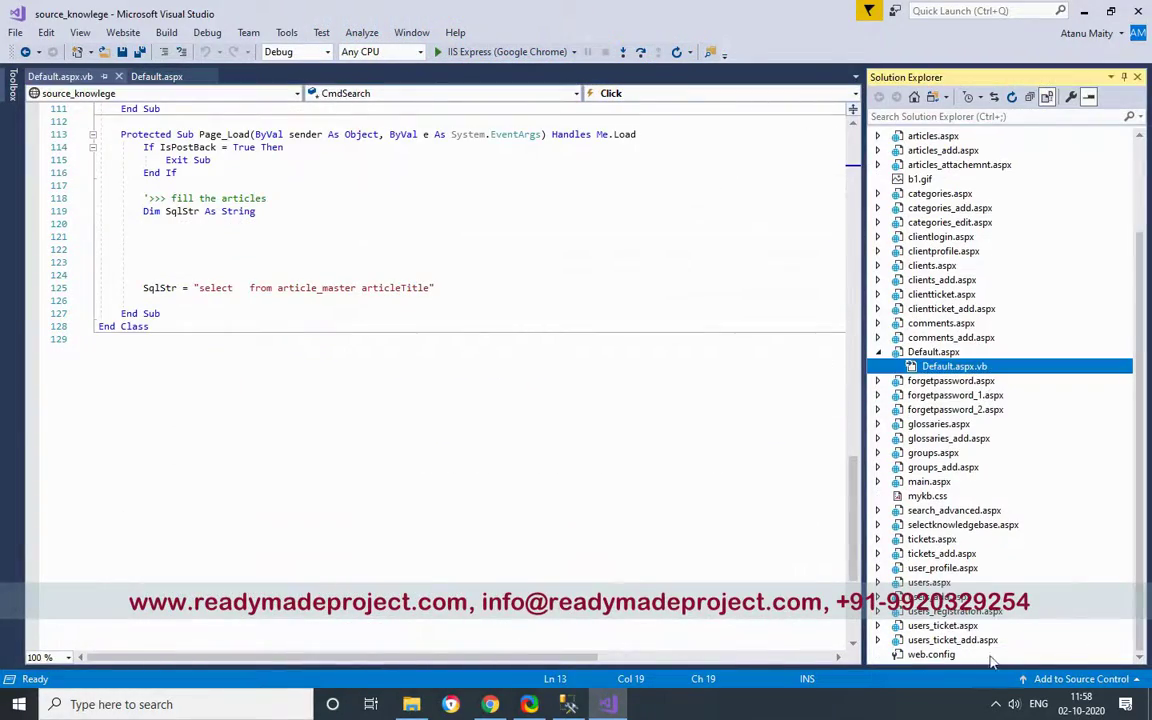
click(929, 655)
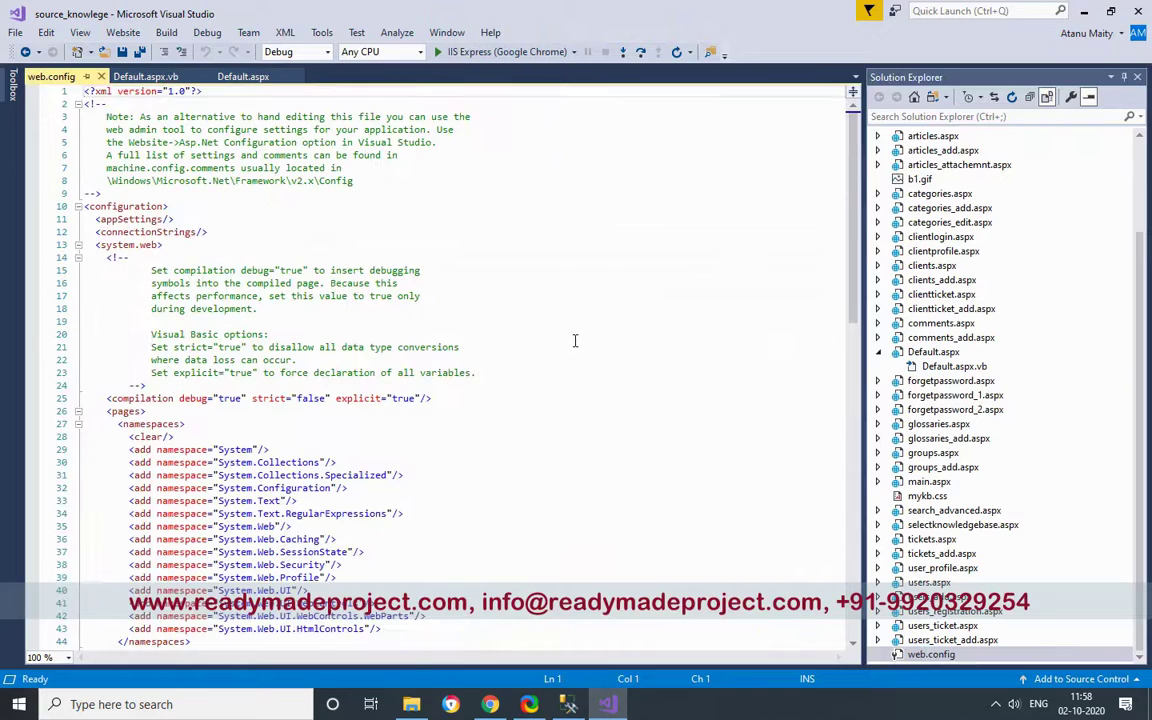
scroll(400, 326, up, 12)
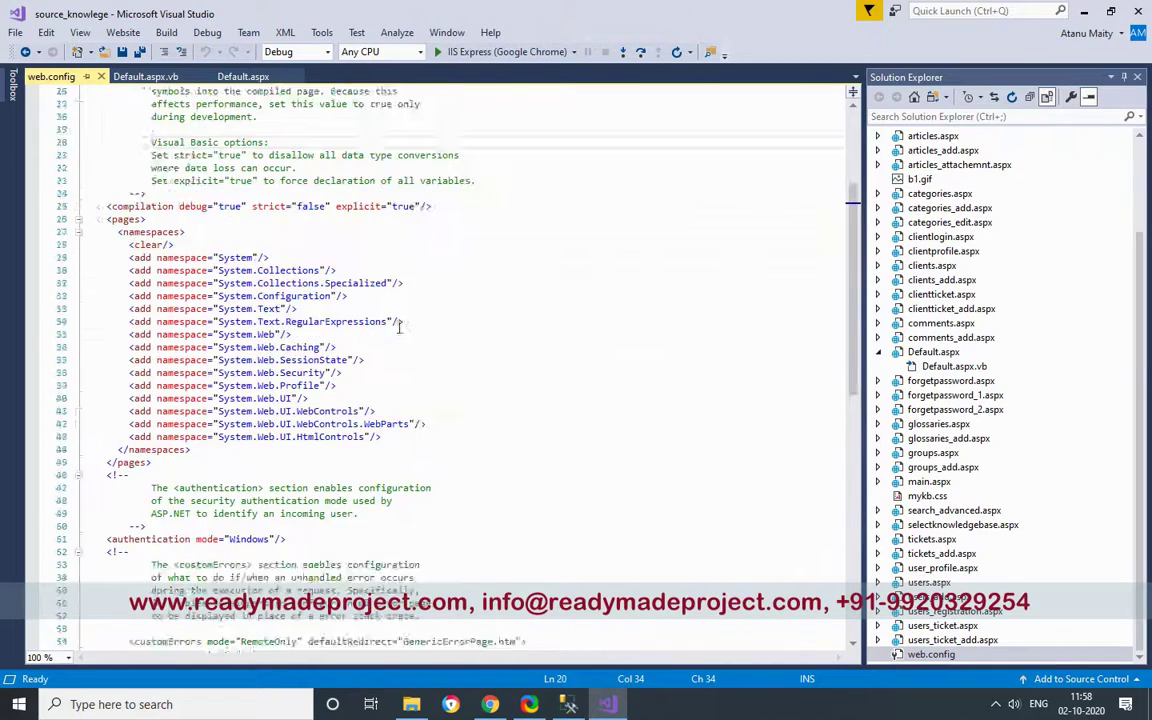
Expand the App_Code folder and open the ClsMain.vb class file
click(1140, 159)
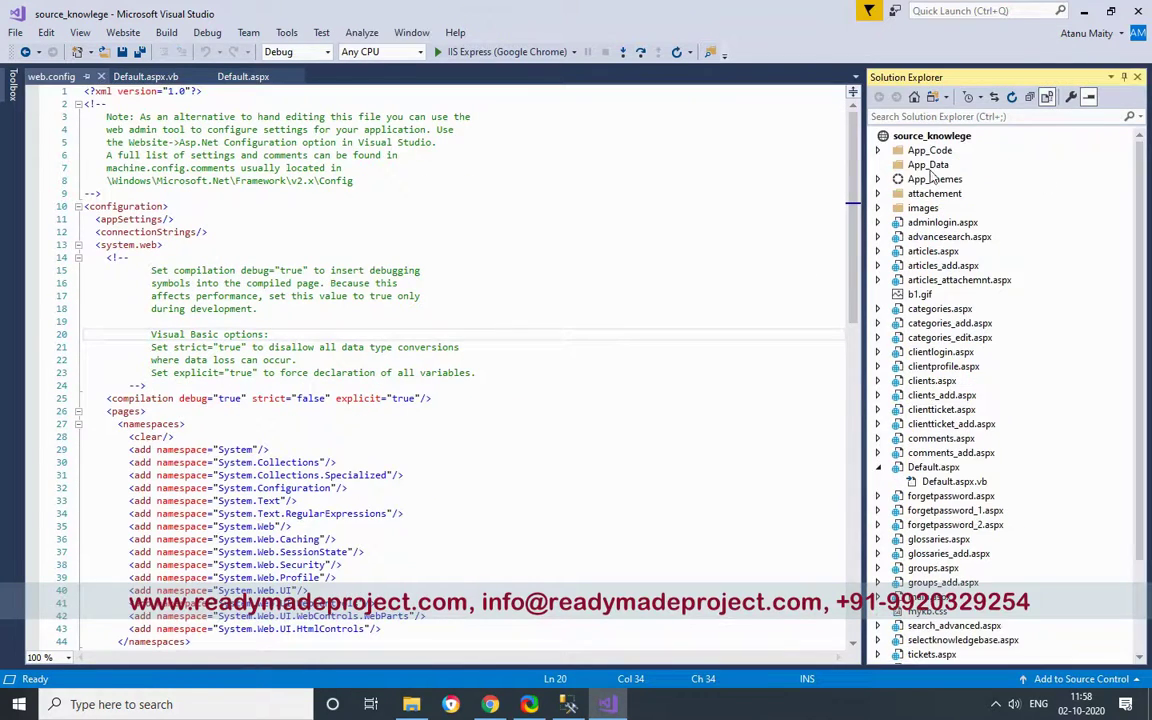
click(878, 151)
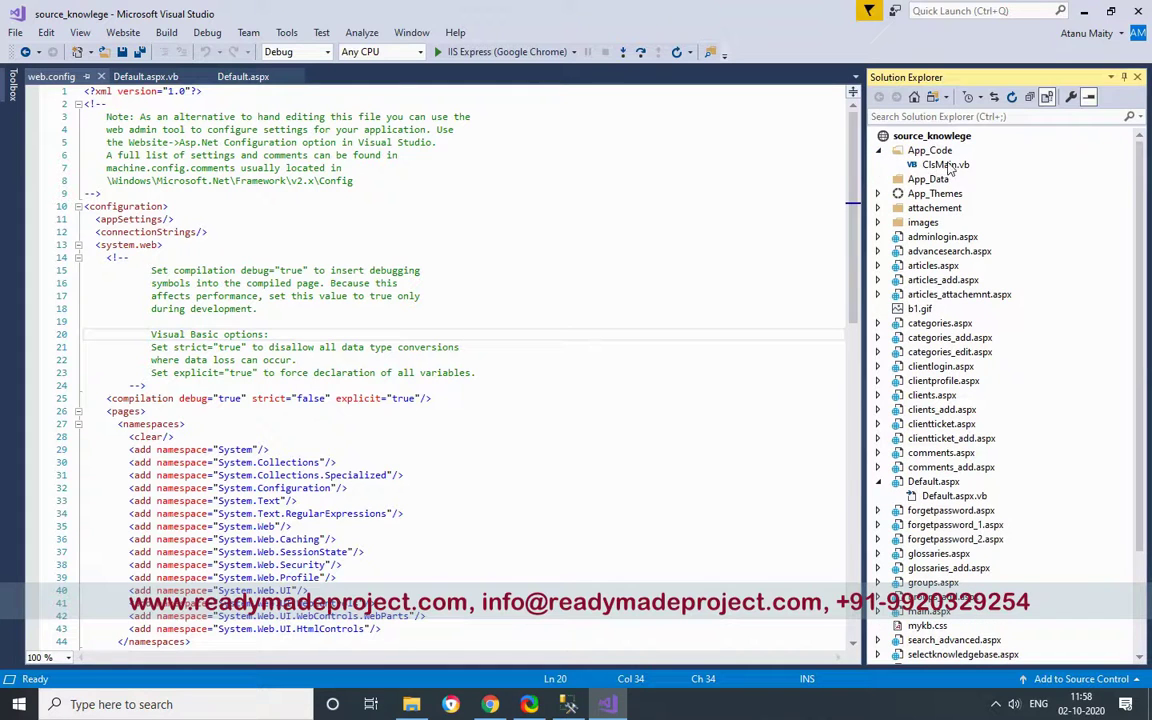
double_click(940, 165)
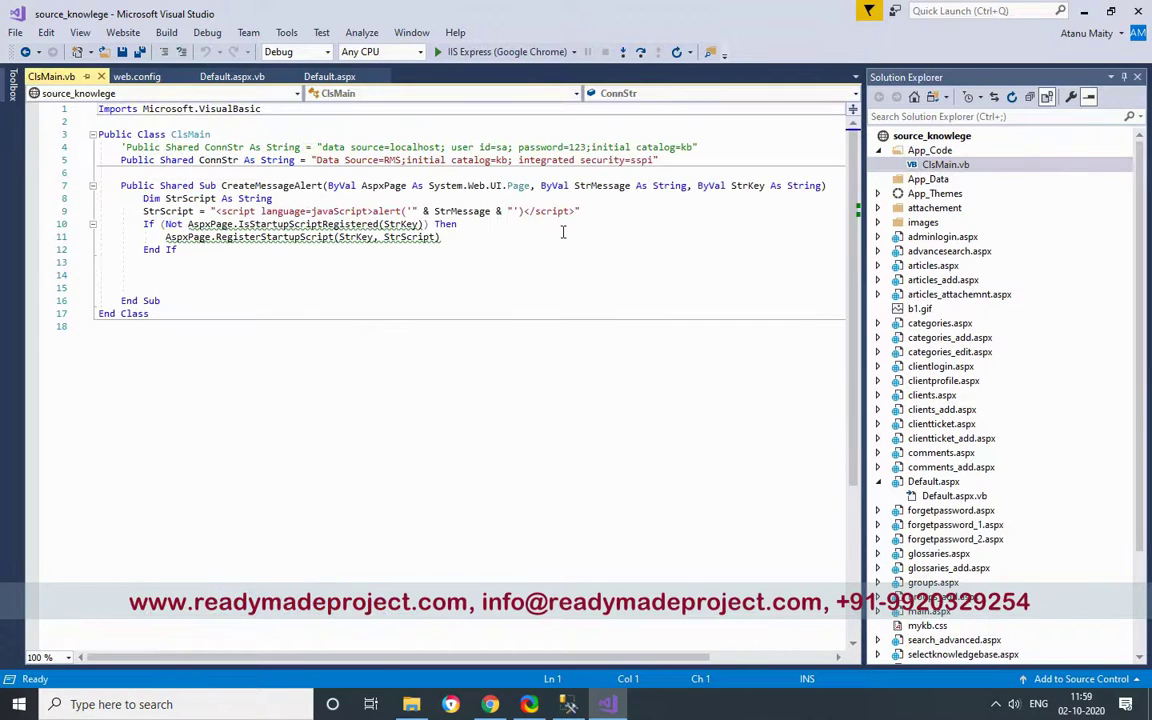
Examine the initial catalog and data source in the active ConnStr connection string of the ClsMain class
click(408, 211)
click(351, 186)
click(293, 161)
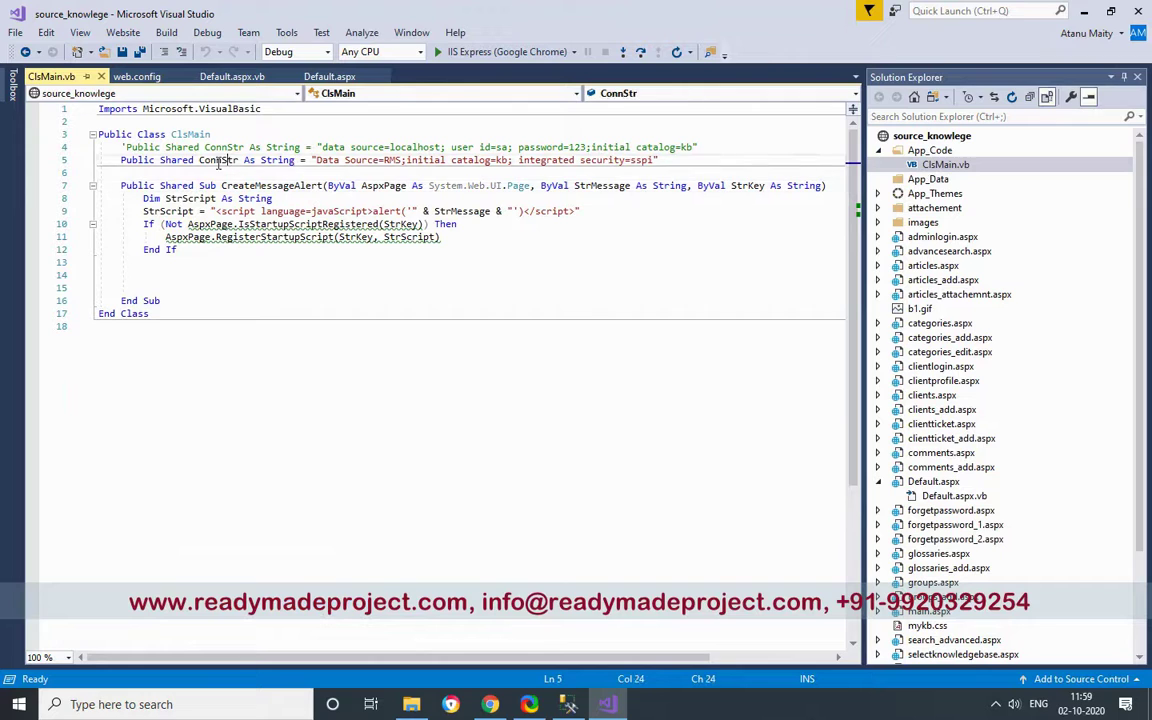
click(614, 170)
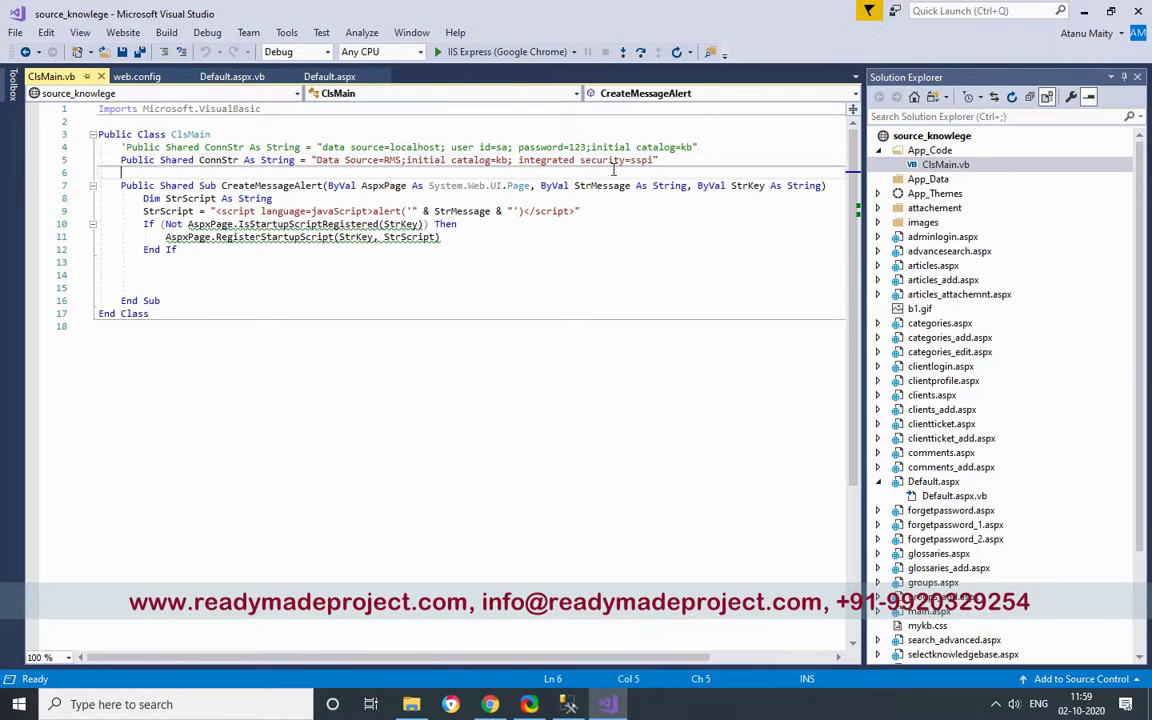
double_click(502, 160)
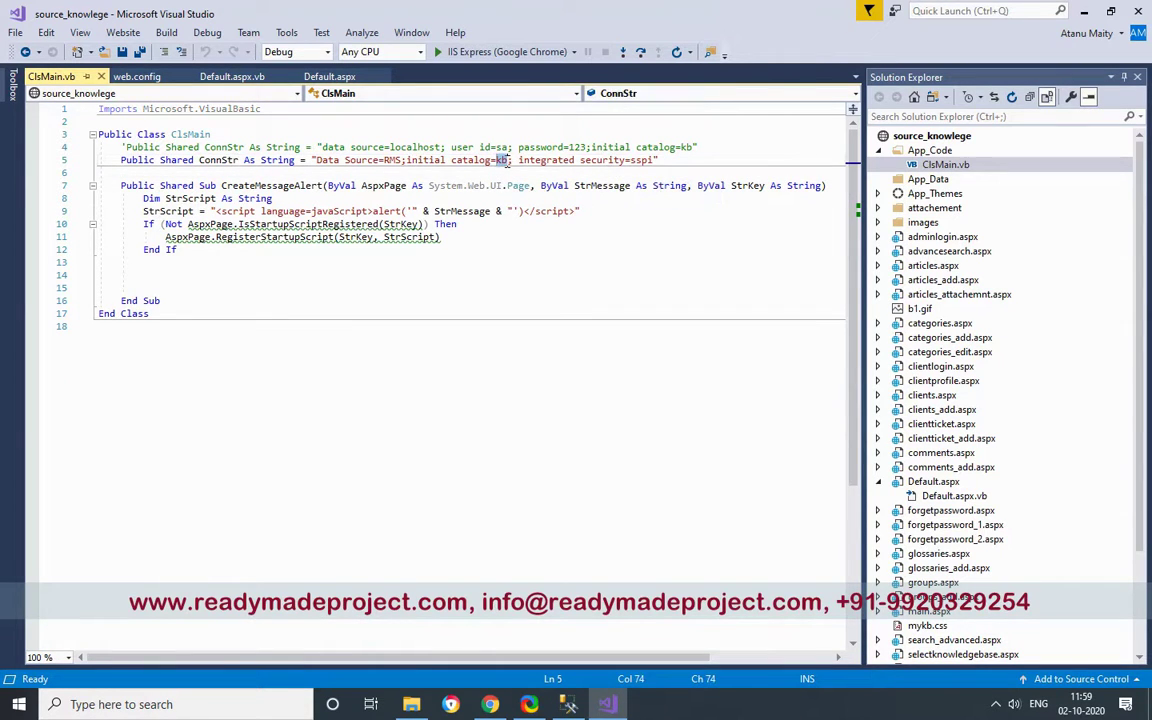
click(481, 186)
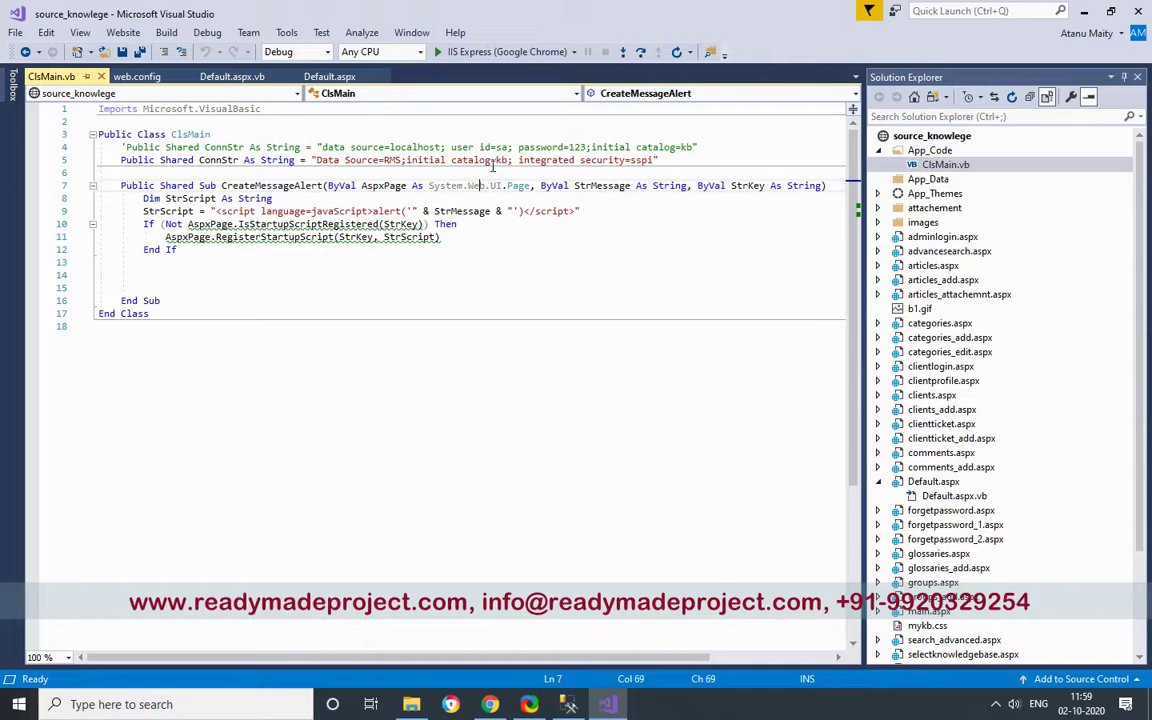
click(403, 160)
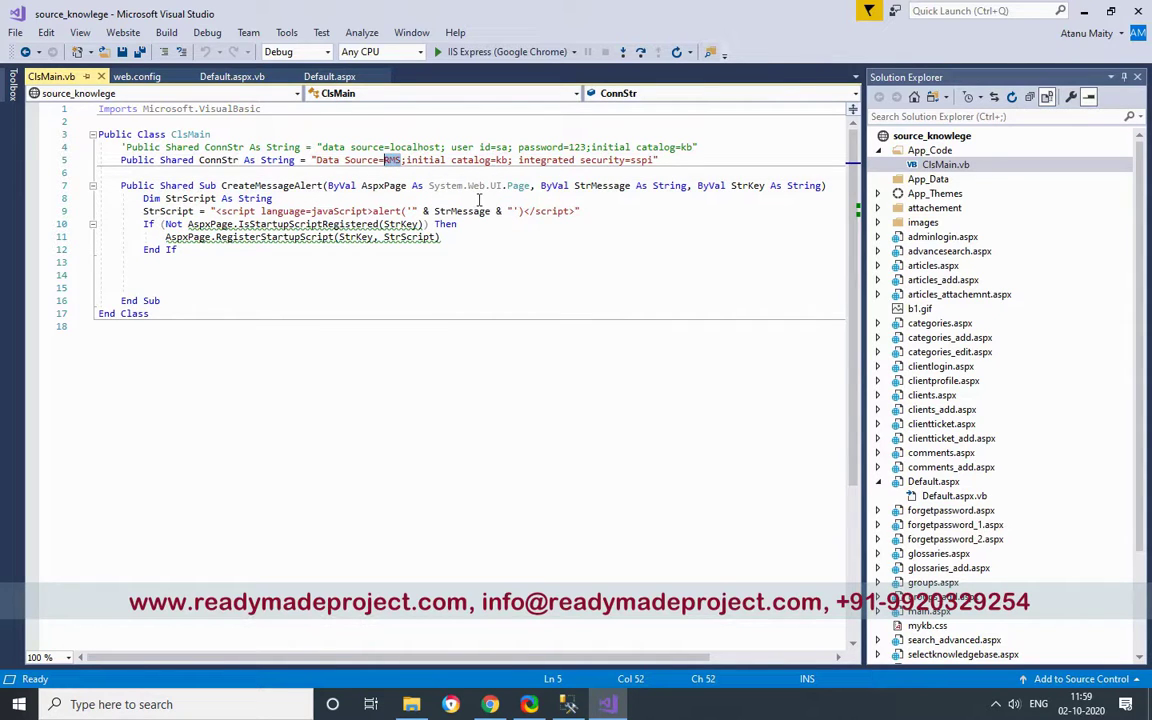
Clear the data source value in the active ConnStr and look up the server name in the SQL Server Management Studio server properties
key(BackSpace)
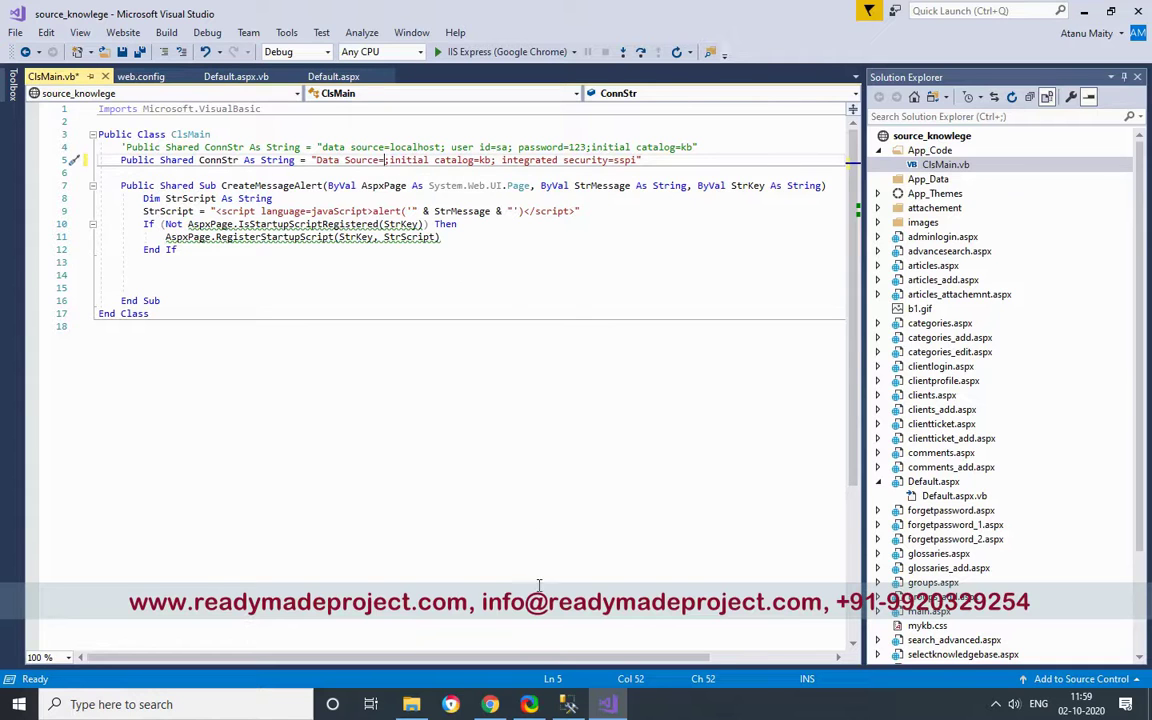
key(alt+Tab)
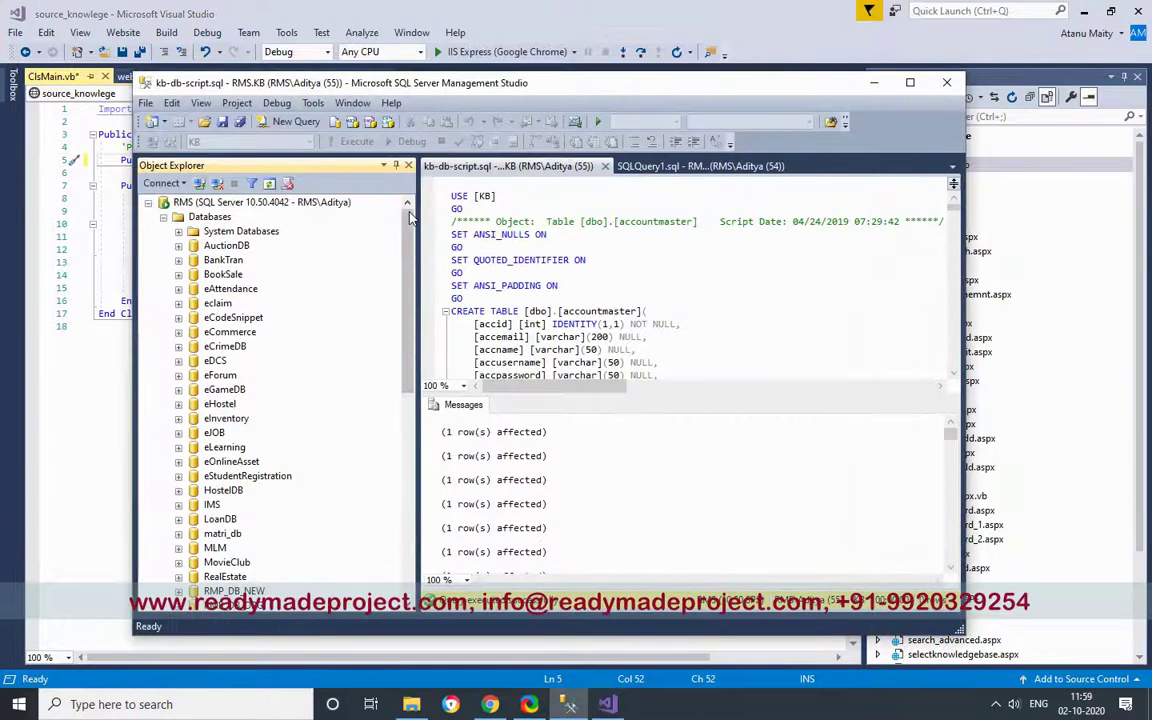
click(208, 205)
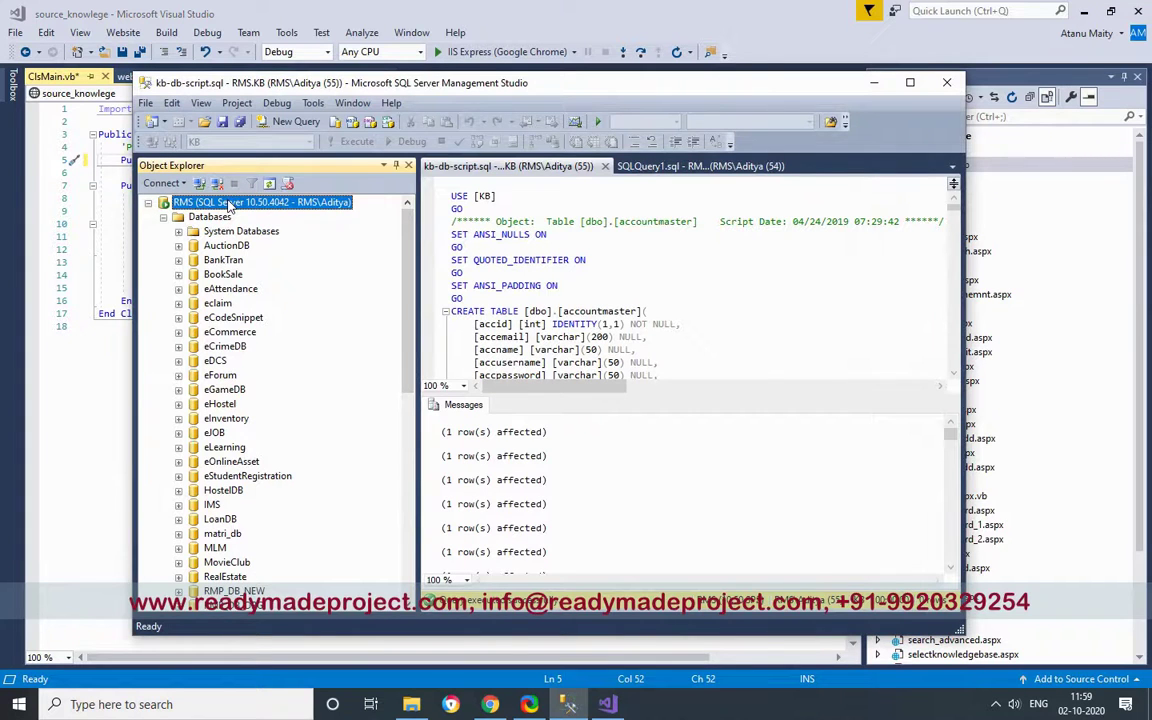
right_click(229, 205)
click(265, 504)
click(610, 163)
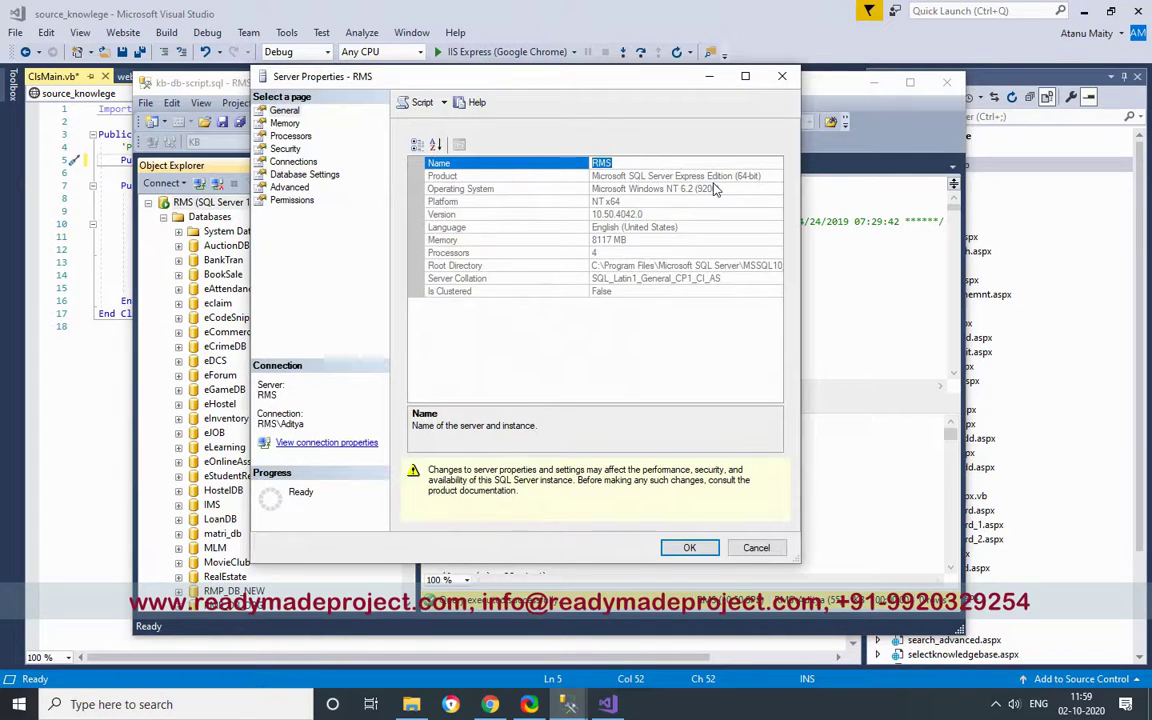
key(Escape)
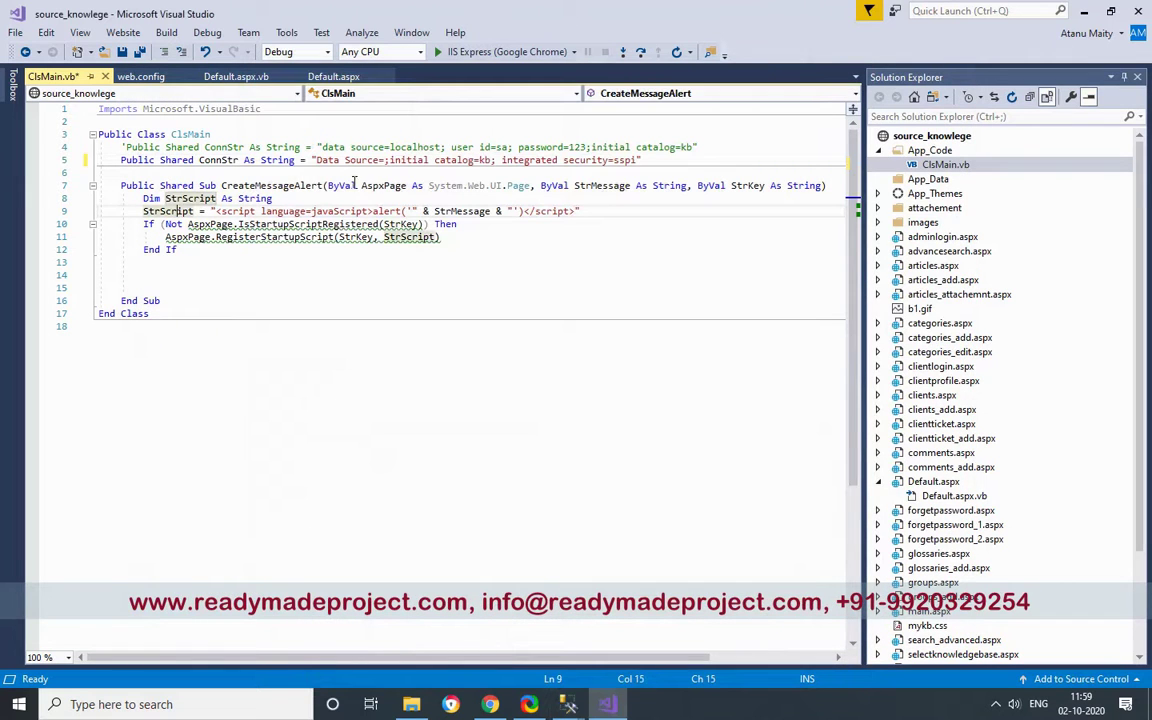
Set the data source of the active ConnStr connection string to RMS and save ClsMain.vb
click(384, 160)
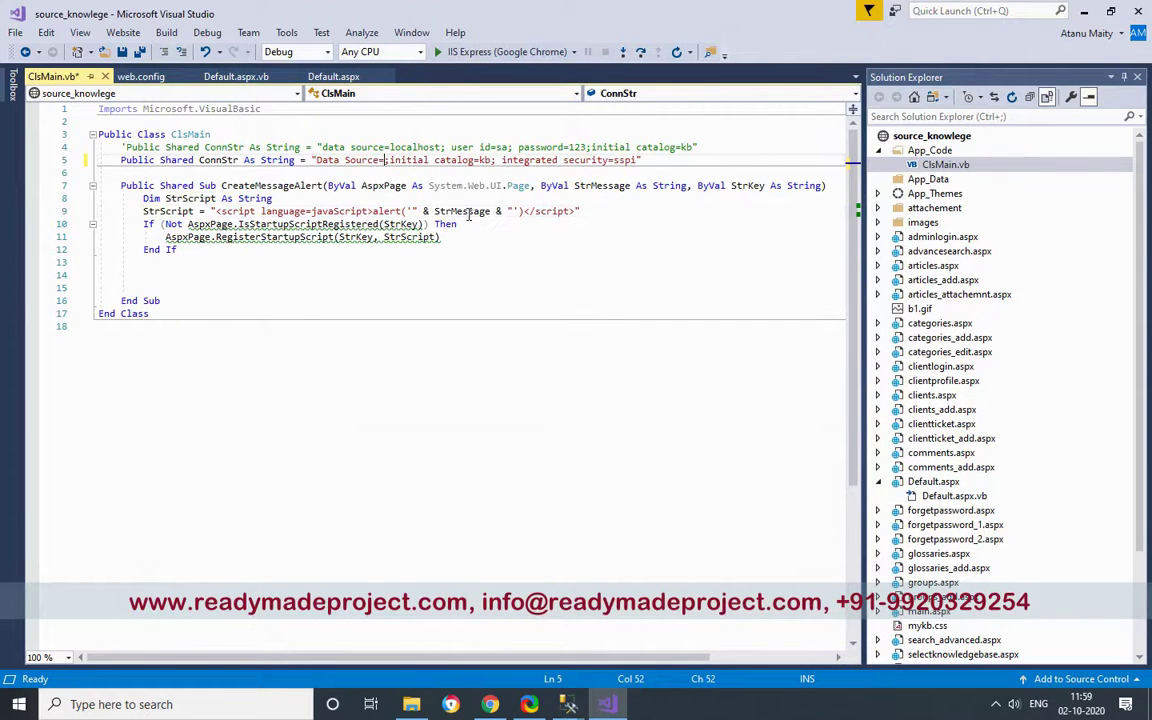
text(=RMS)
click(423, 188)
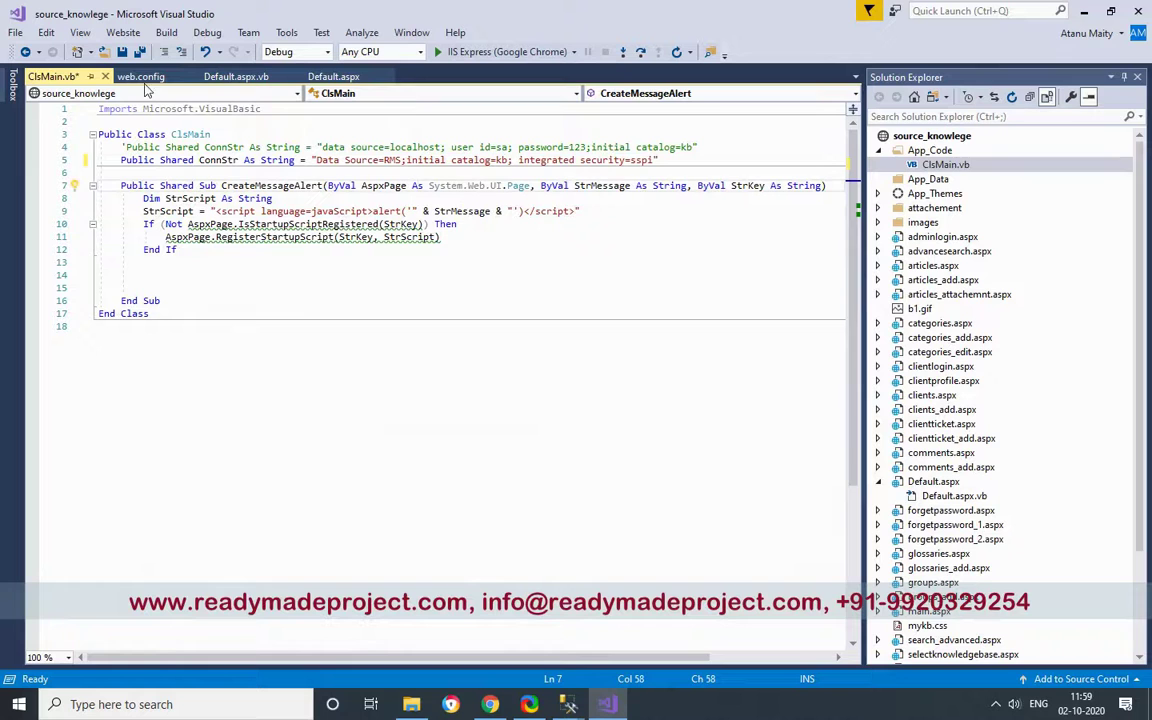
click(122, 53)
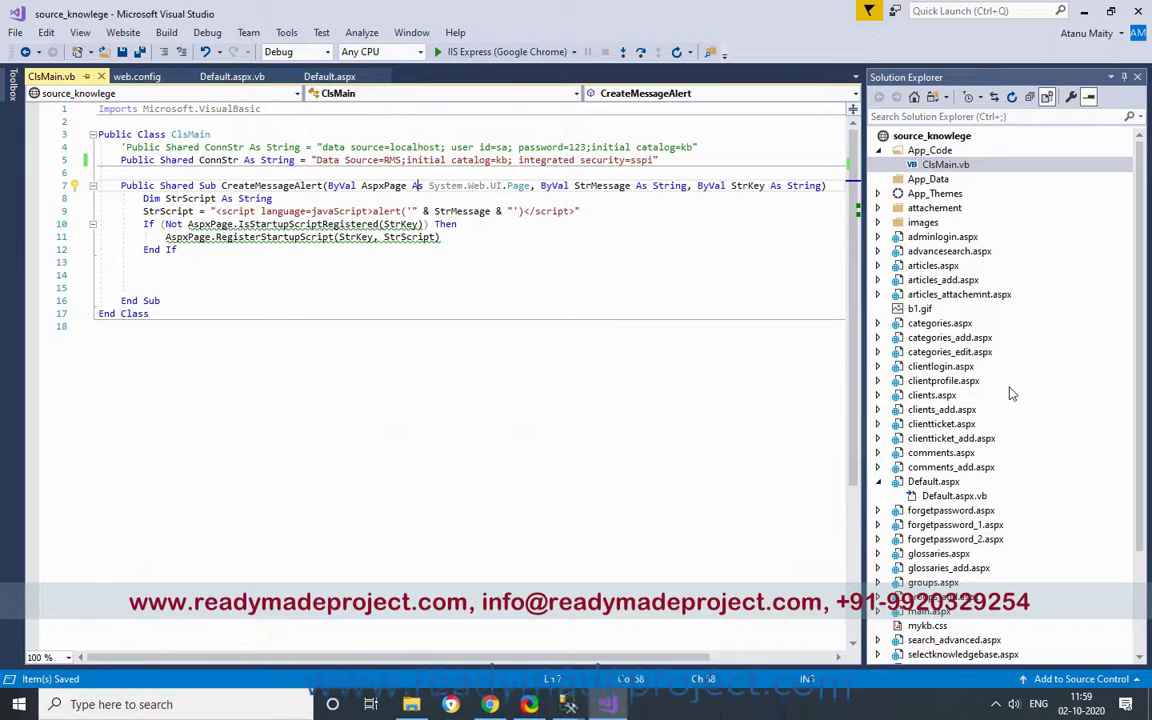
Set Default.aspx as the site's start page and run the site with IIS Express in Google Chrome
double_click(948, 484)
right_click(945, 483)
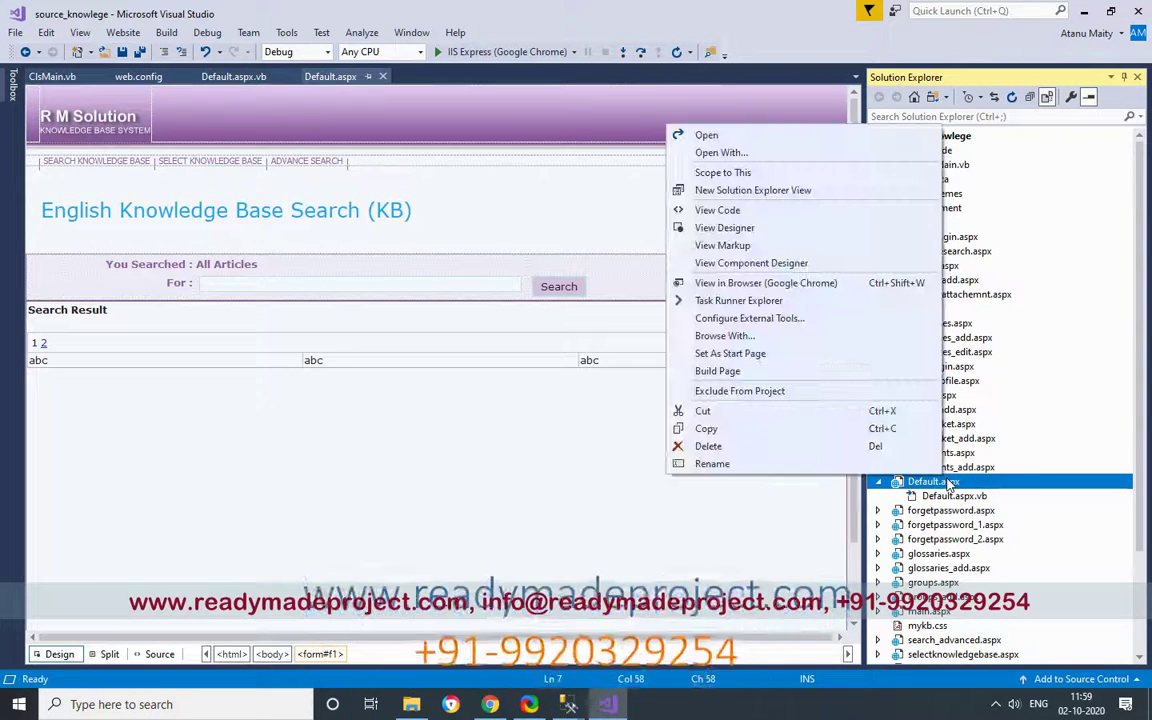
click(730, 355)
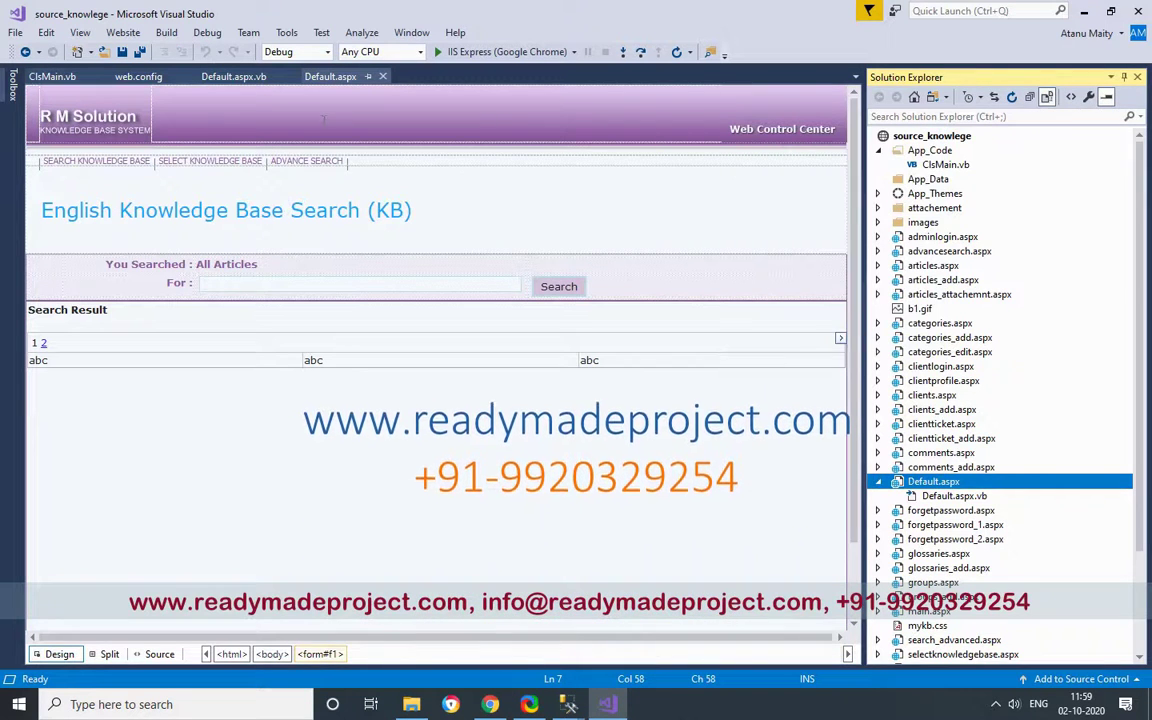
click(421, 40)
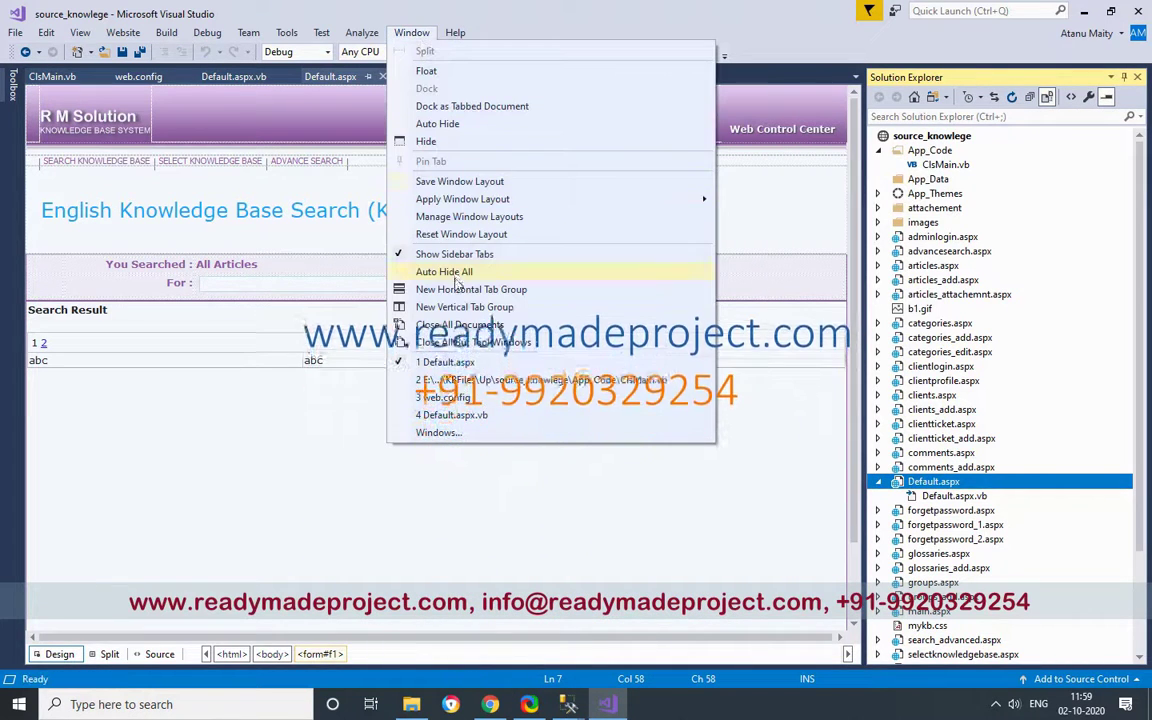
click(473, 330)
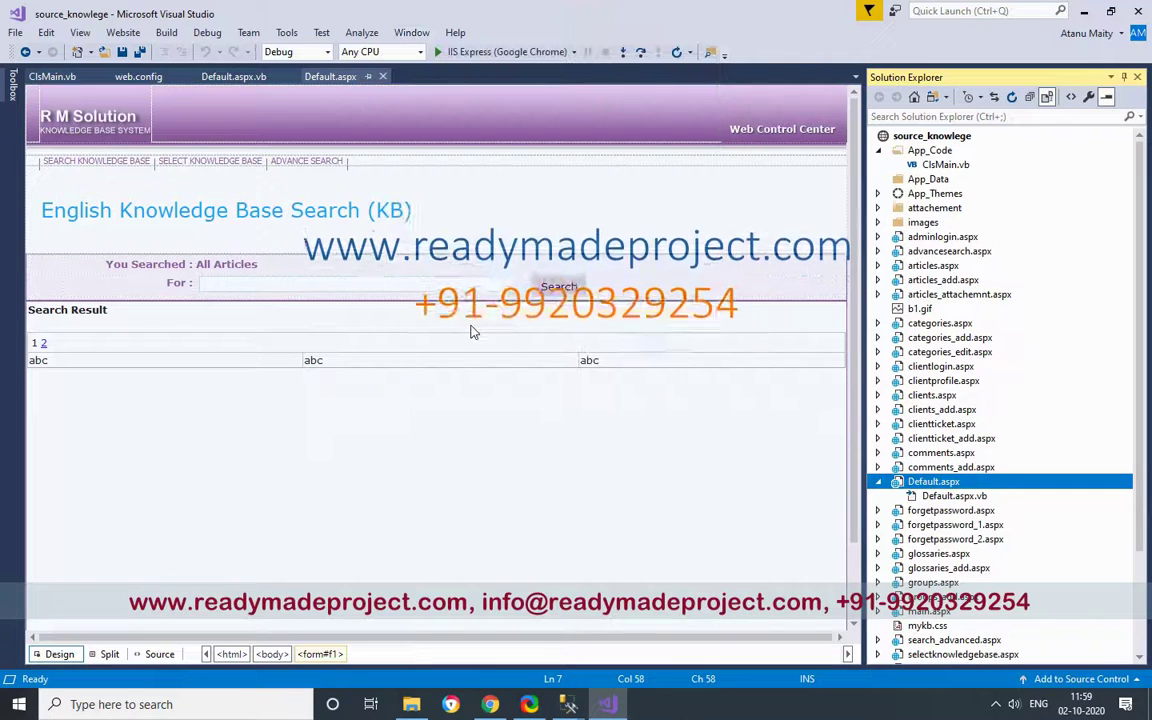
click(437, 51)
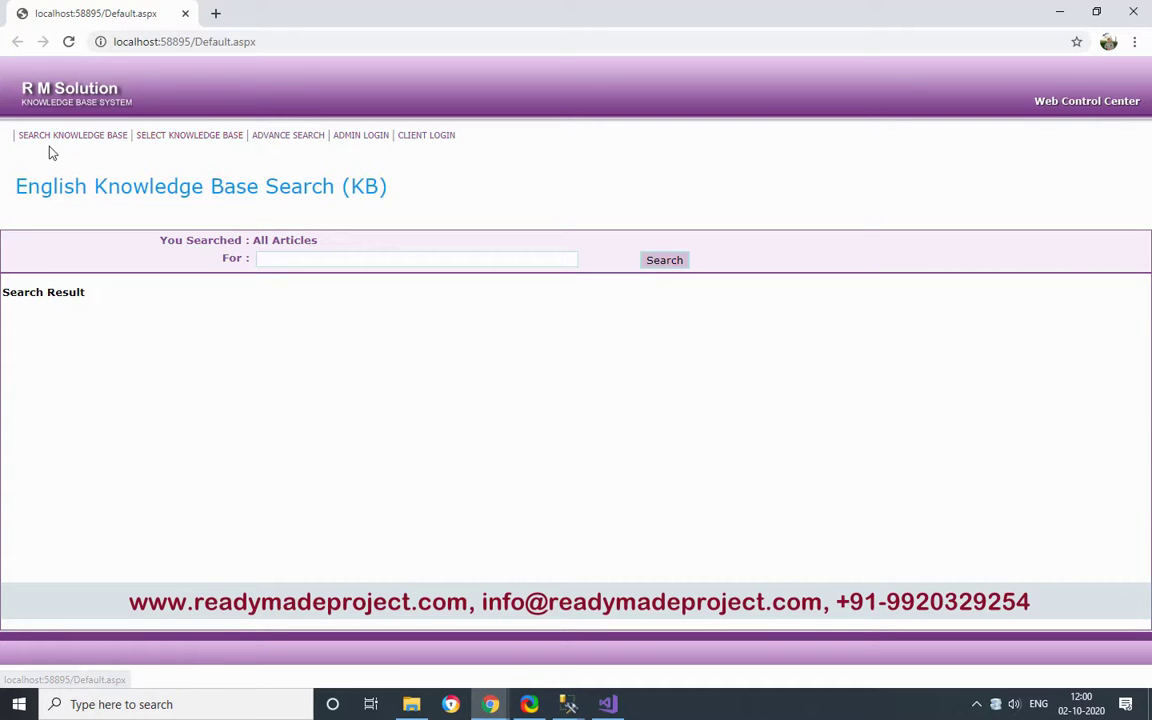
Search all knowledge base articles for PHP
click(301, 258)
text(p)
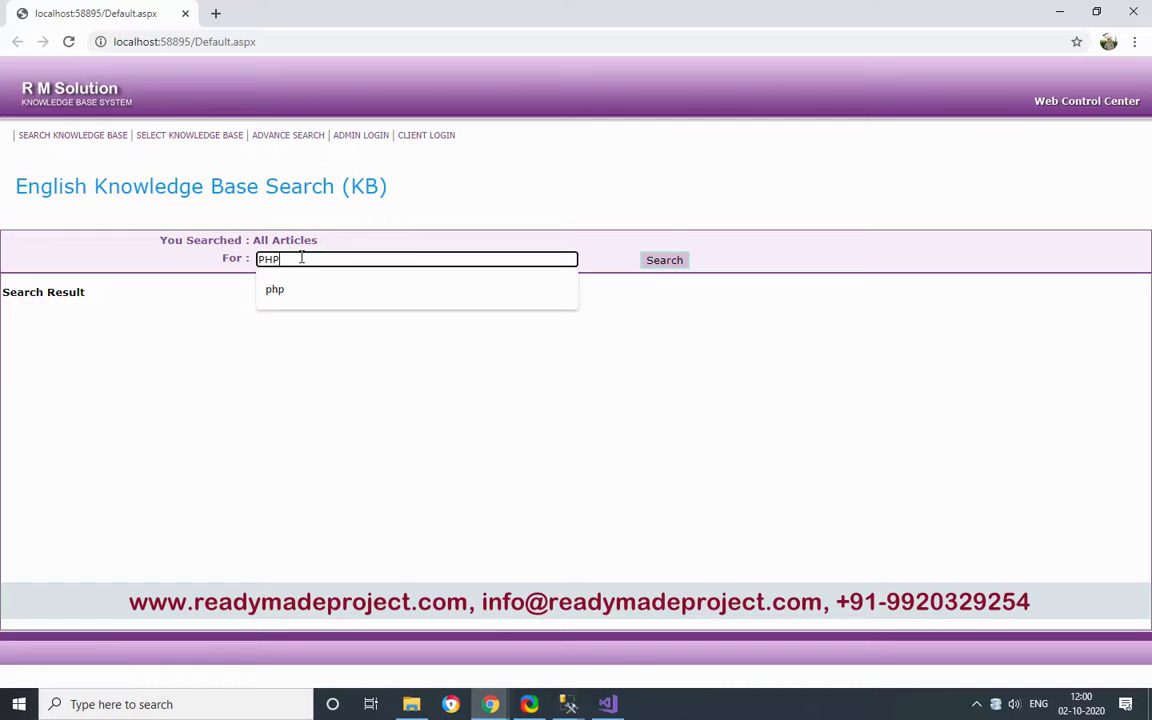
click(646, 264)
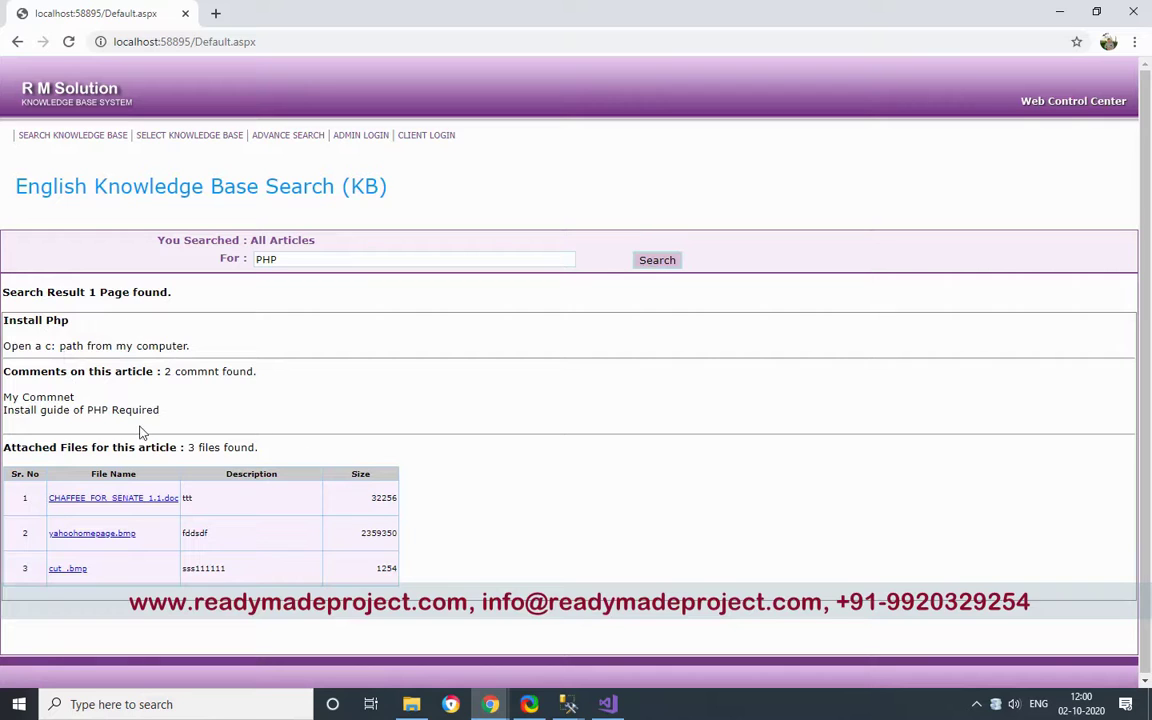
On the Select Knowledge Base page, look up the Install Php article in the PHP category
click(220, 138)
click(366, 242)
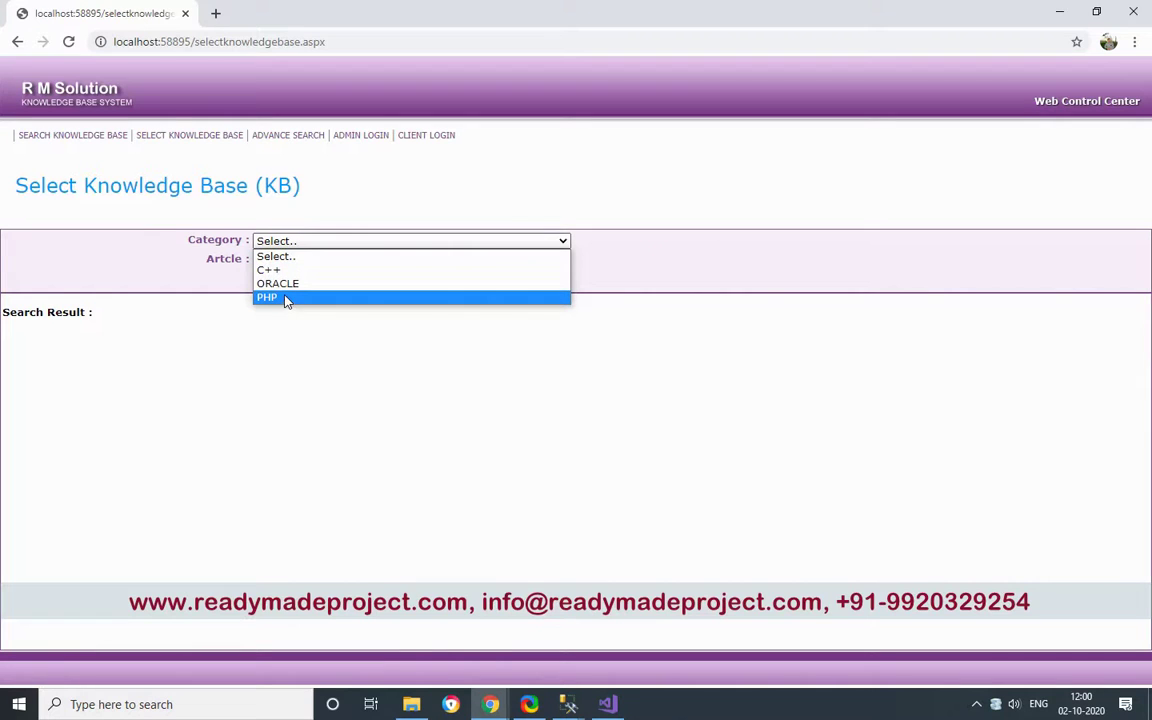
click(285, 300)
click(321, 260)
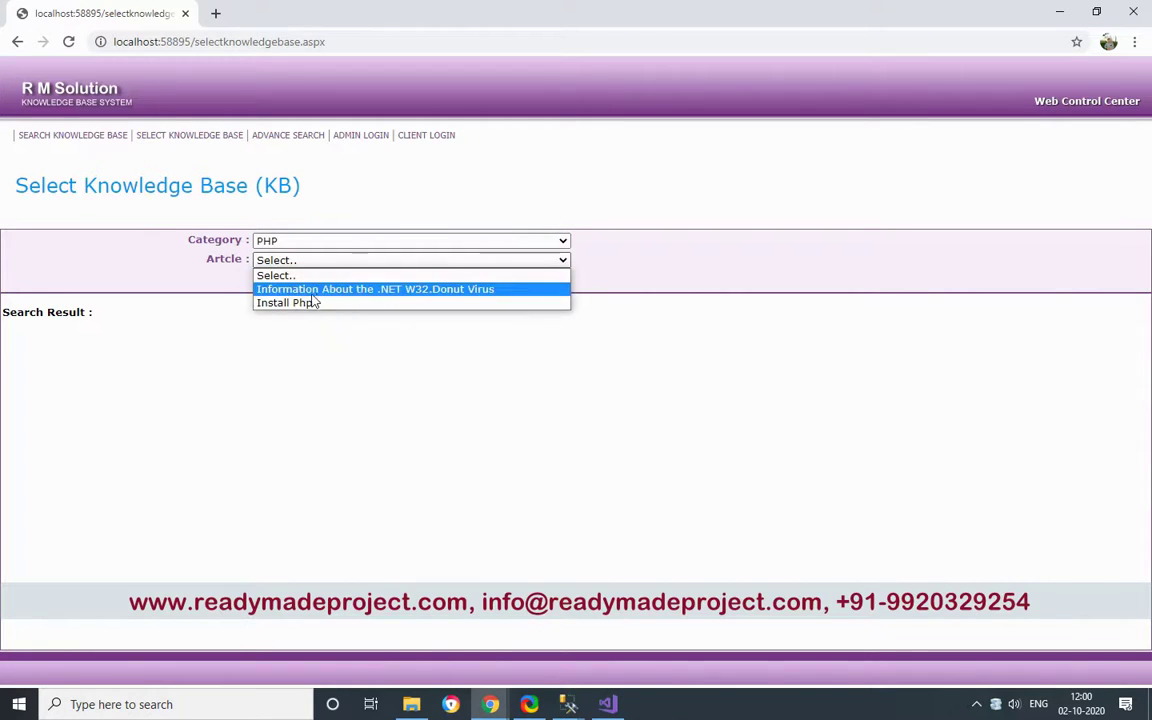
click(298, 303)
click(275, 280)
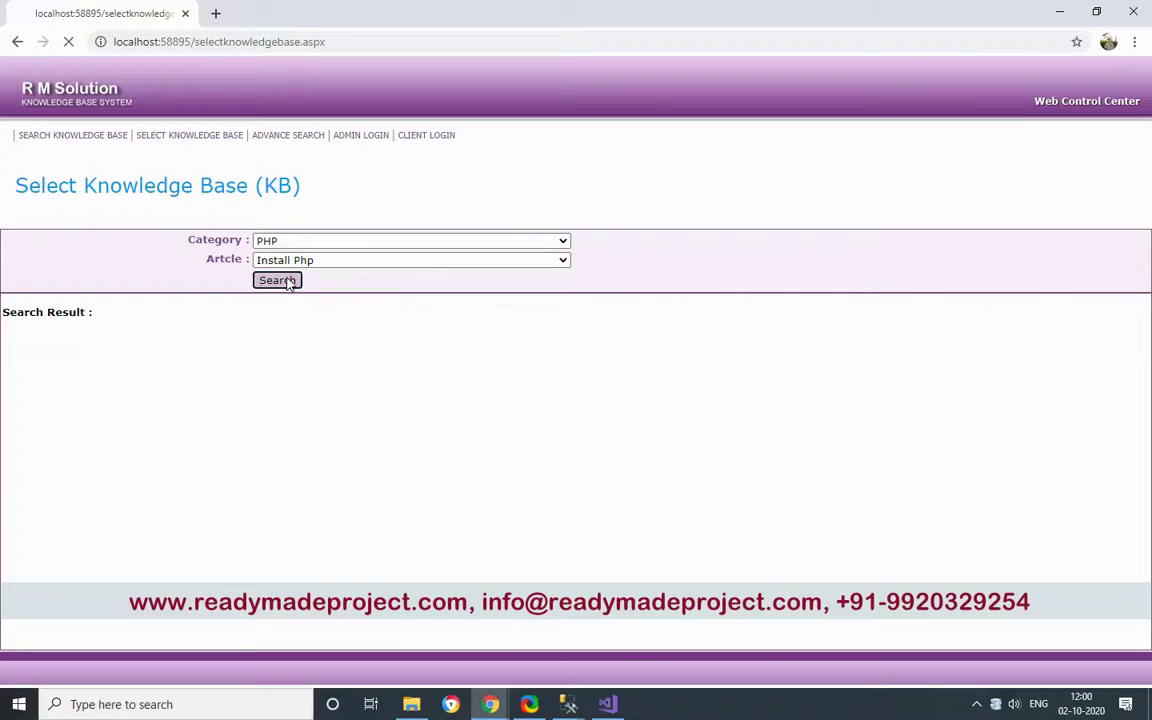
Look up the PHP category's article Information About the .NET W32.Donut Virus
click(352, 260)
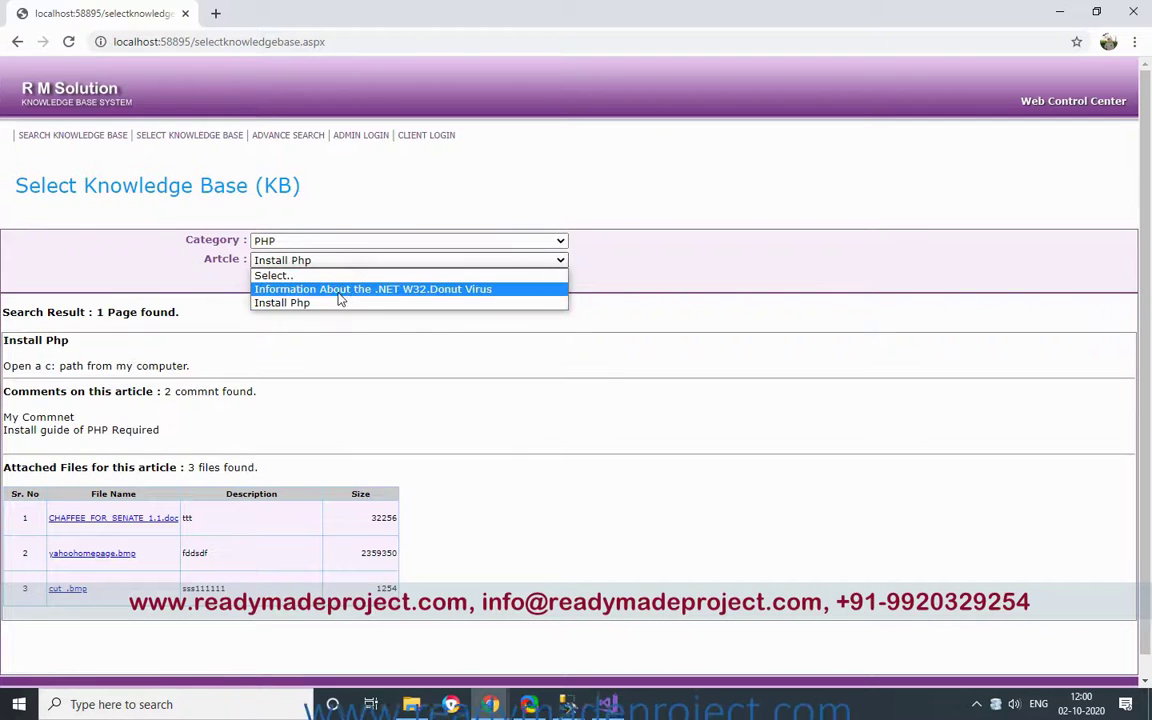
click(328, 289)
click(275, 280)
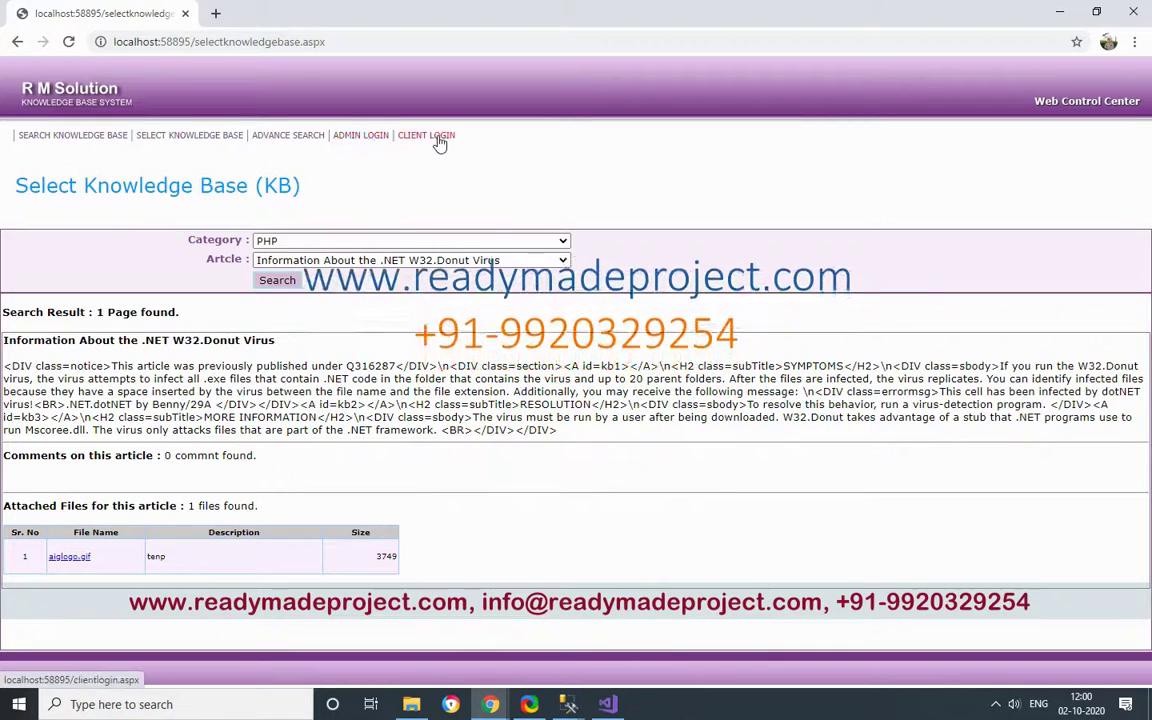
Open the site's admin login page, then open kb Installation guide.docx from the Up folder in File Explorer
click(360, 136)
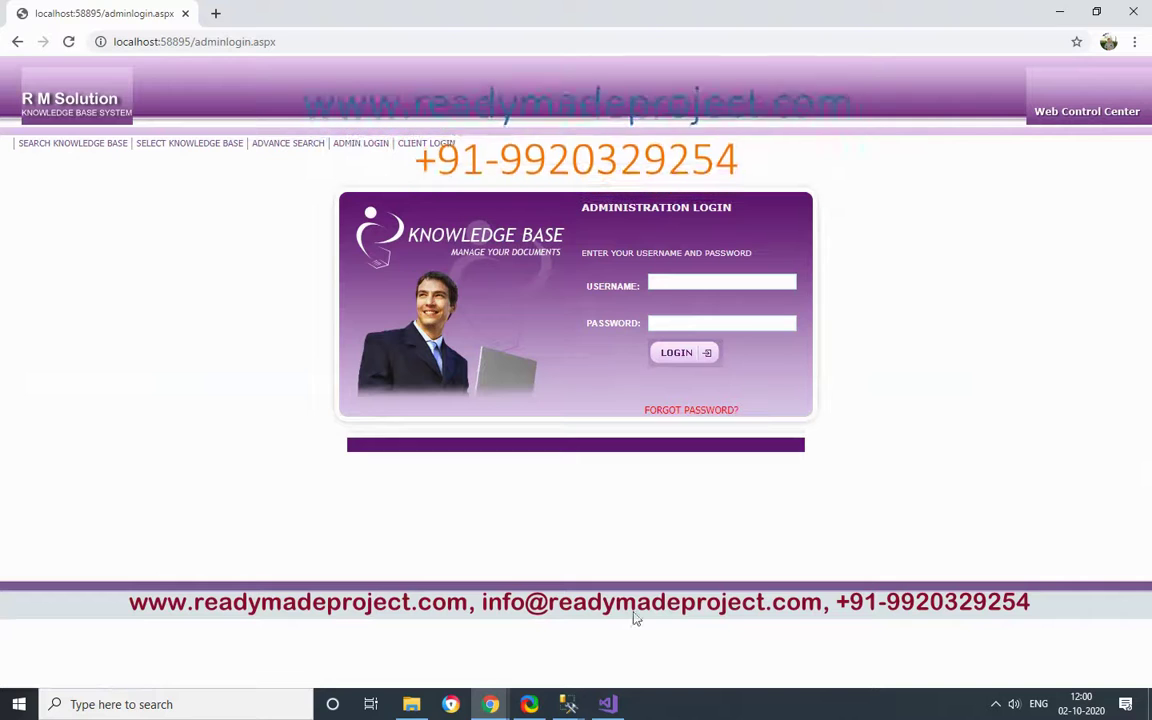
click(422, 704)
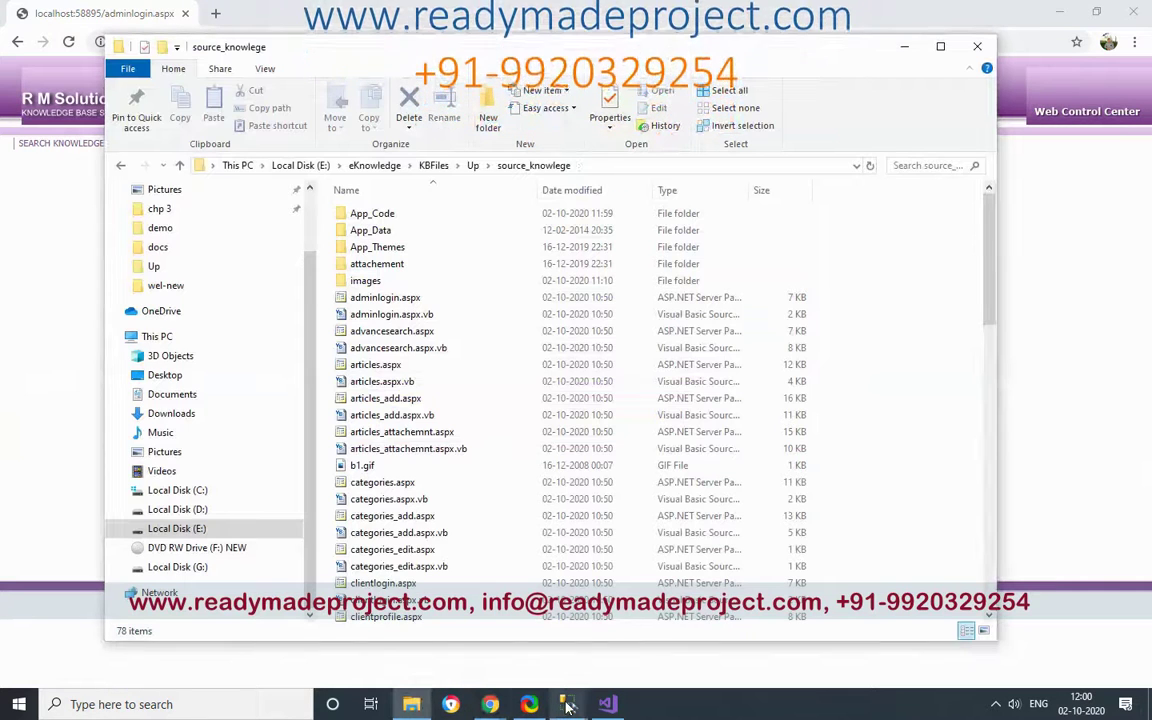
click(473, 166)
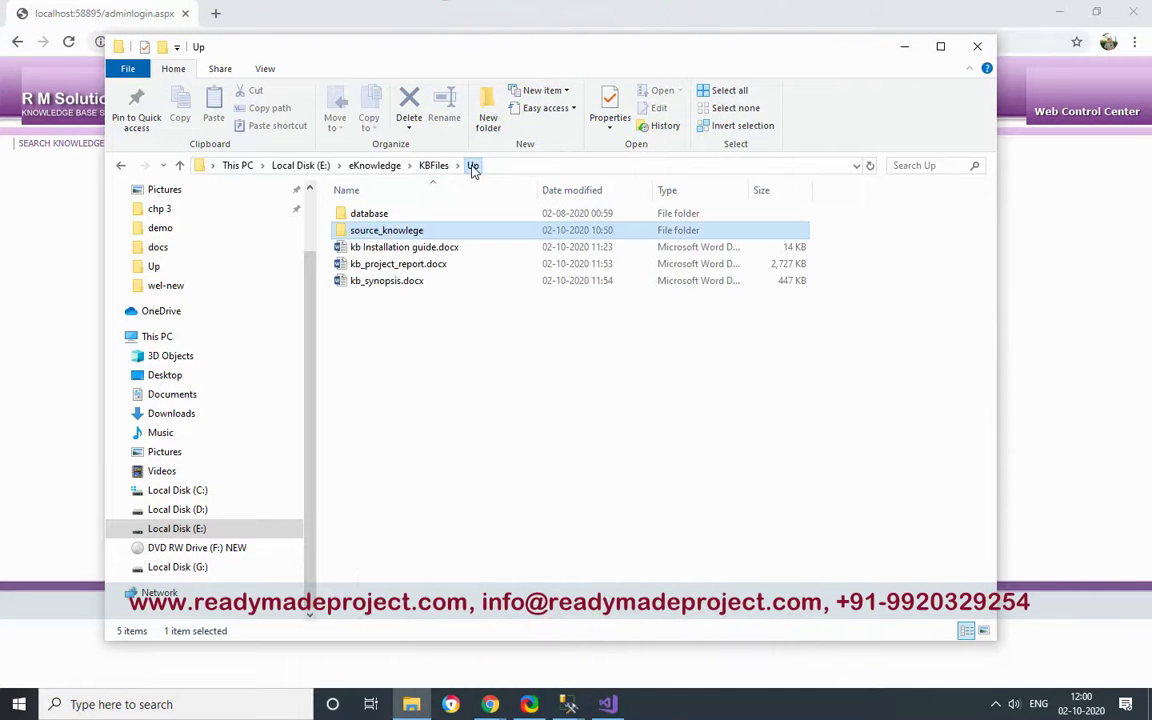
click(430, 247)
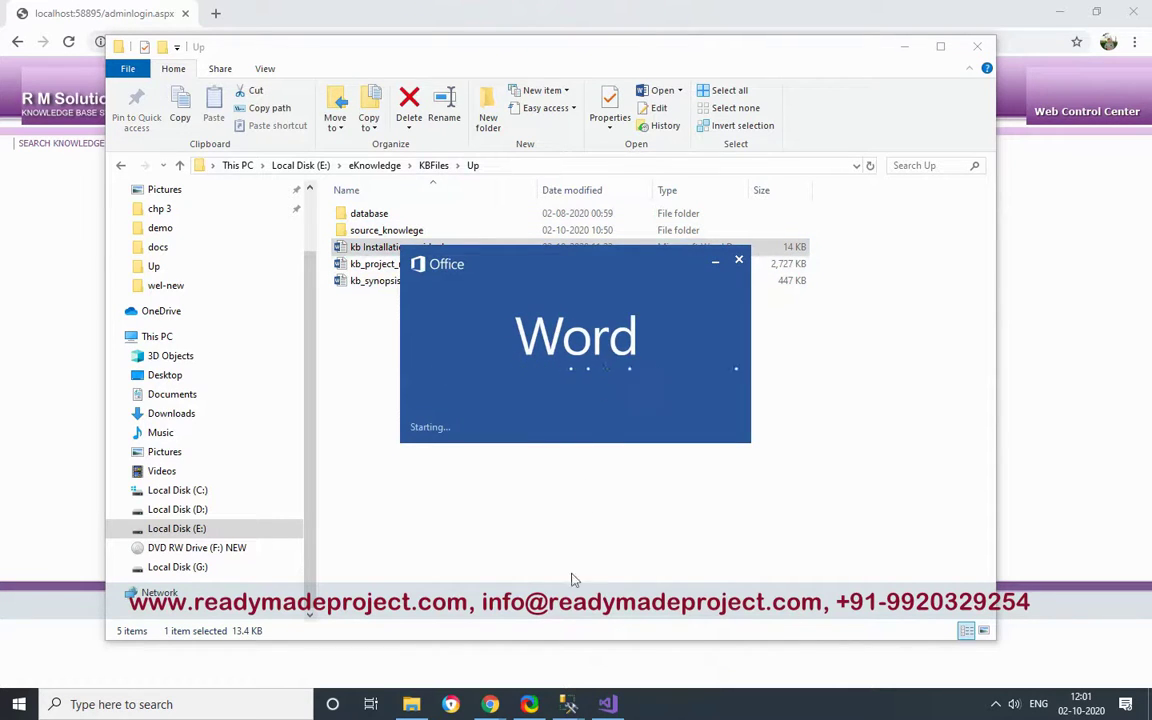
Switch to SQL Server Management Studio and list the top 1000 rows of the KB database's dbo.accountmaster table
mouse_move(570, 703)
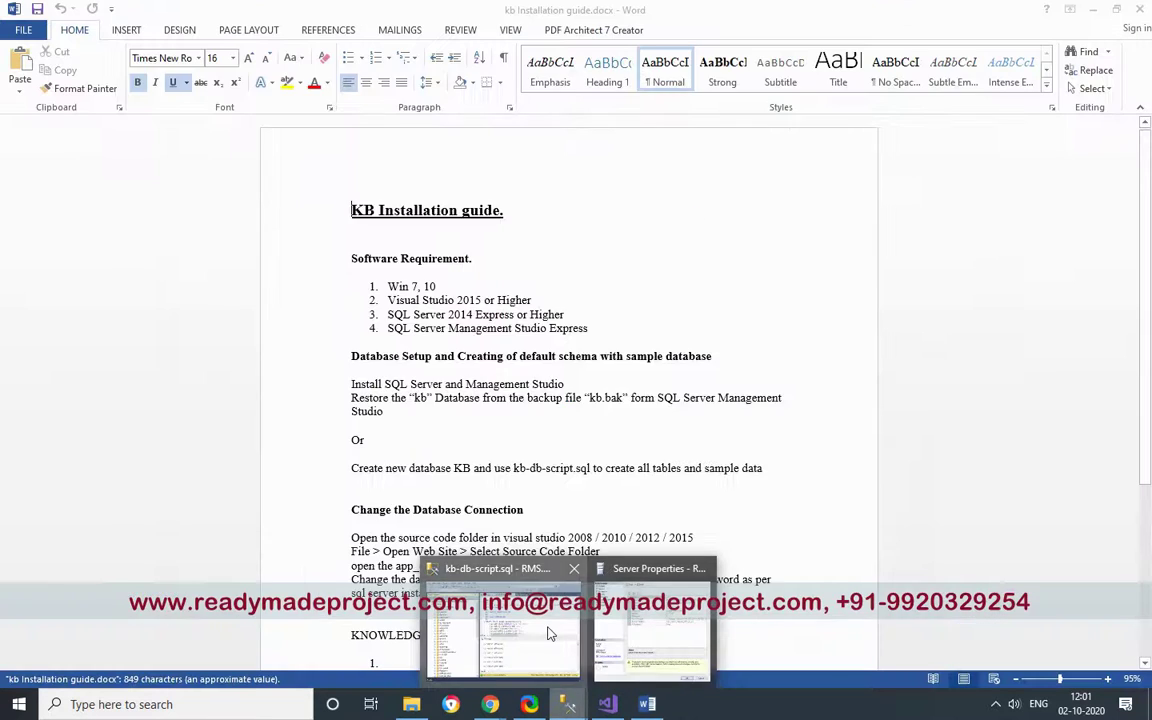
click(548, 627)
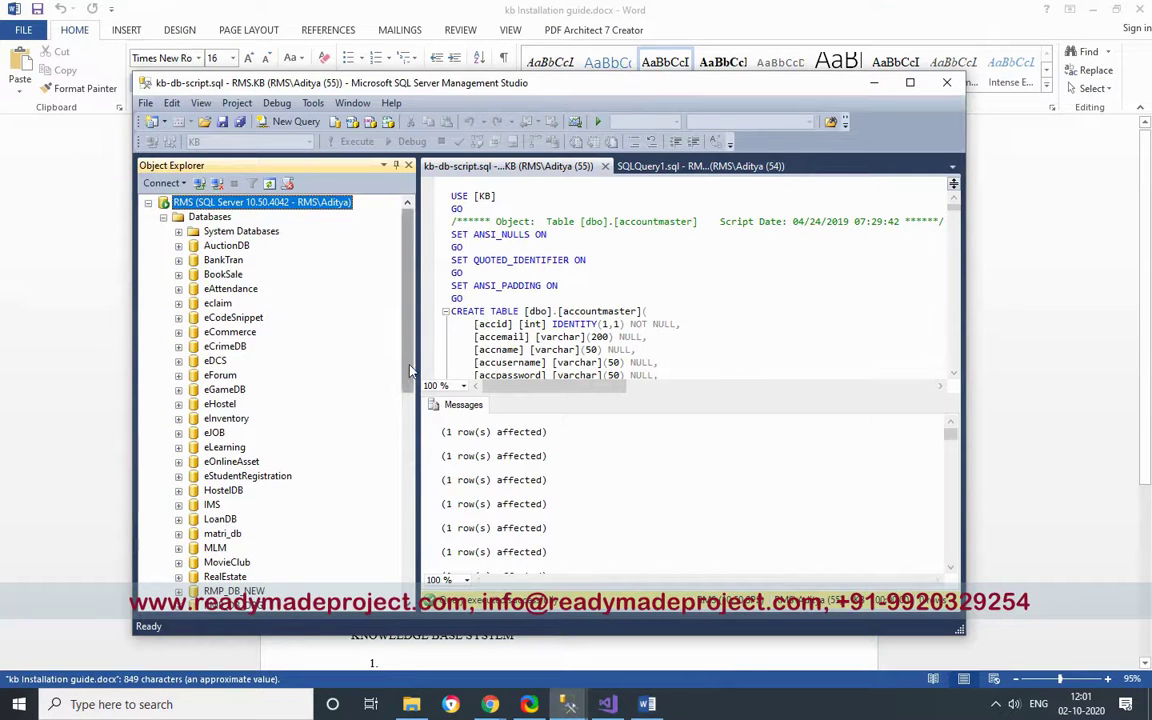
drag(408, 370, 414, 524)
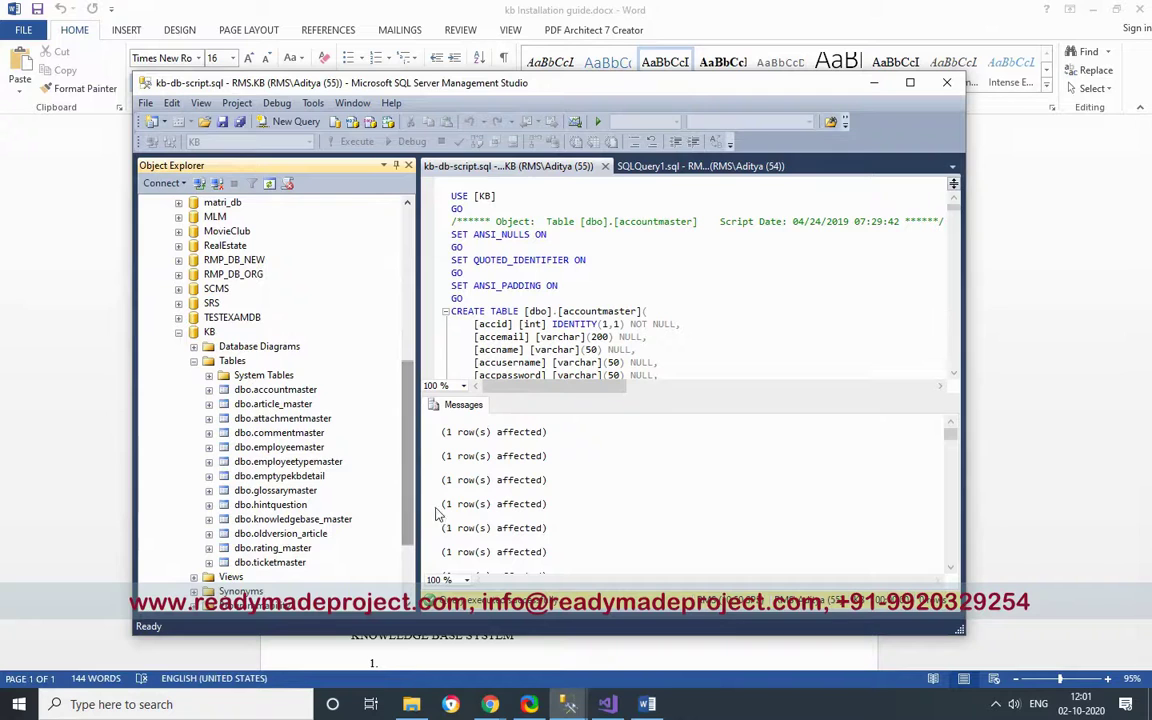
click(285, 392)
right_click(287, 396)
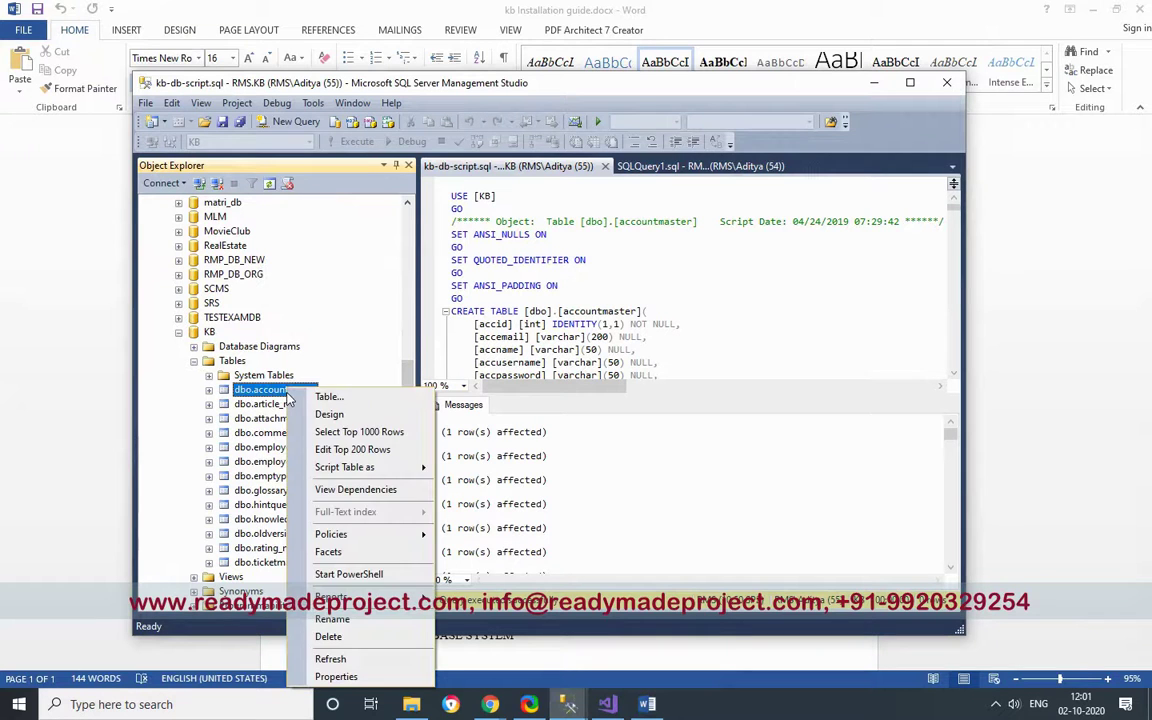
click(358, 432)
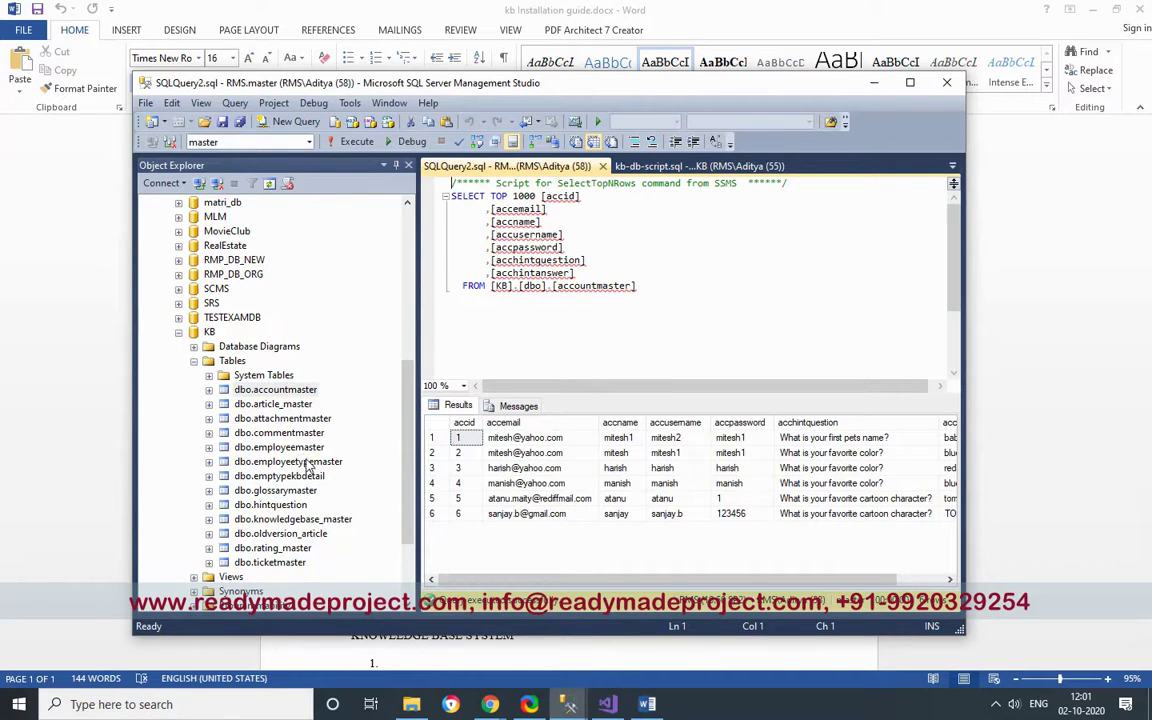
List the top 1000 rows of dbo.employeemaster and check the username and password of the admin record
right_click(268, 447)
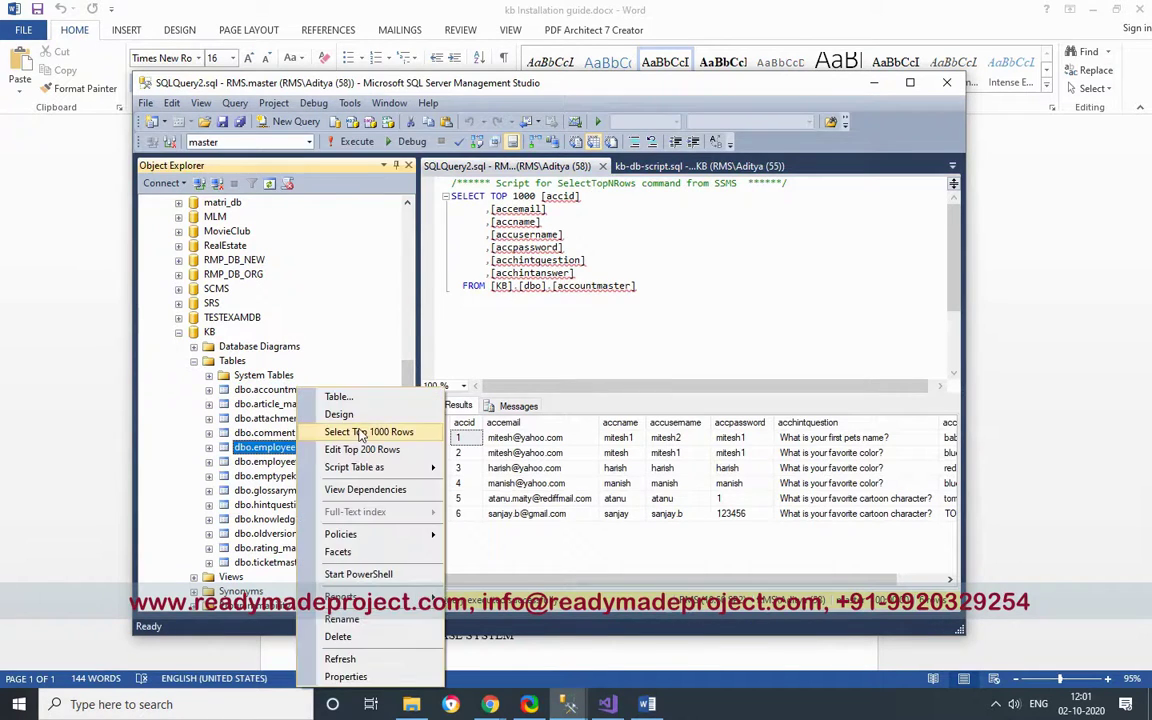
click(325, 430)
click(604, 452)
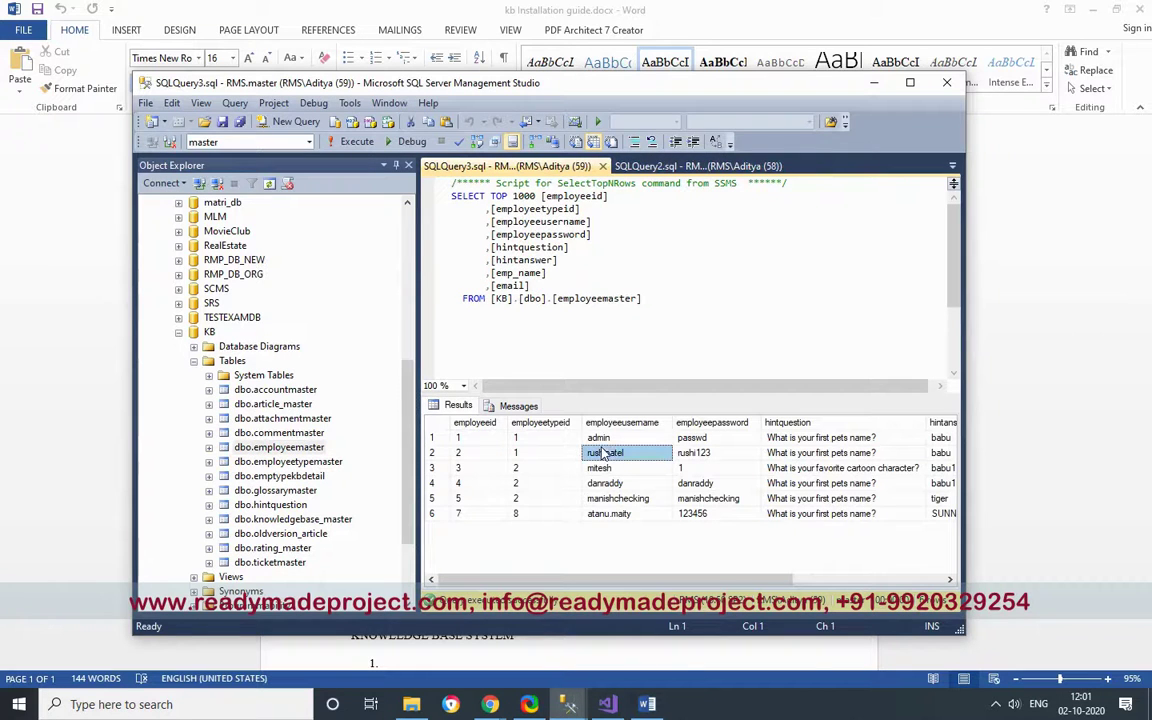
click(600, 438)
click(697, 440)
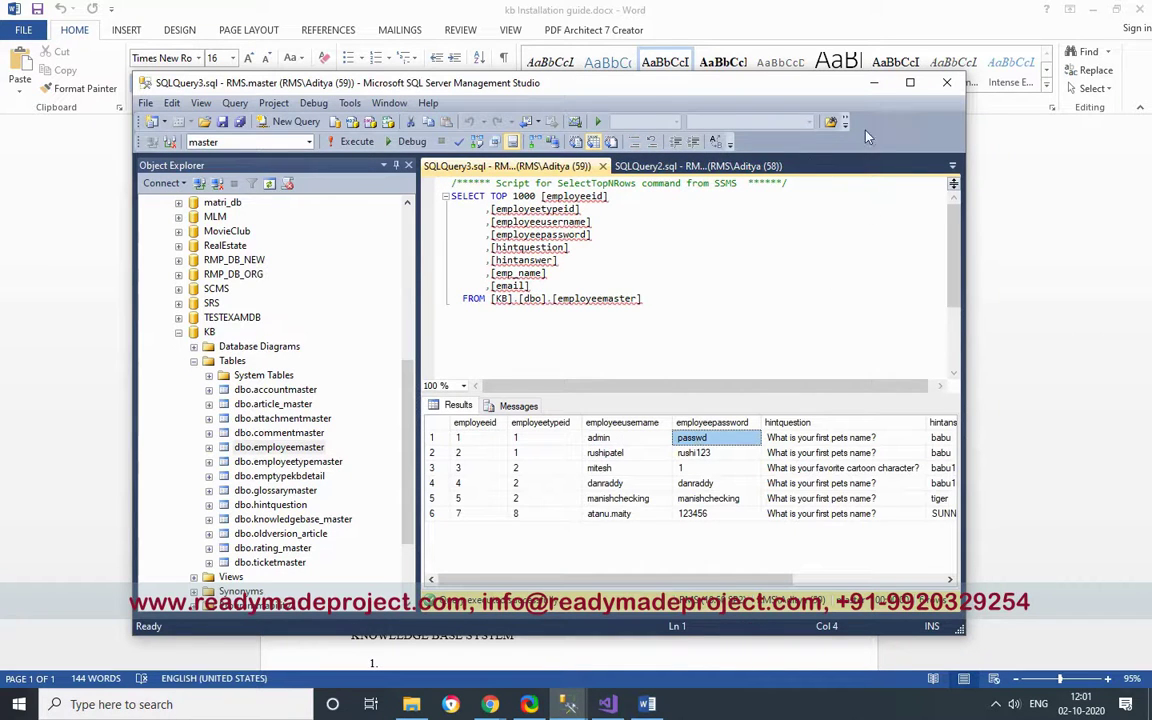
Return to the site's admin login page in Chrome and log in as admin with the account password
click(874, 84)
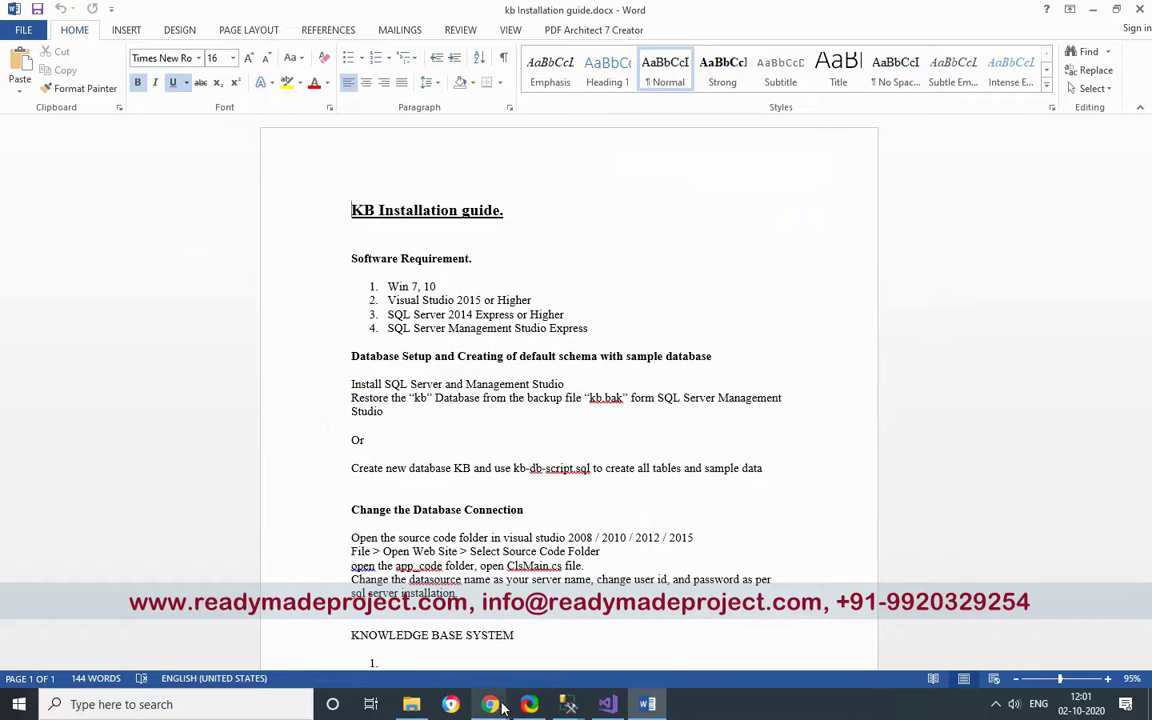
mouse_move(491, 706)
click(577, 628)
click(687, 281)
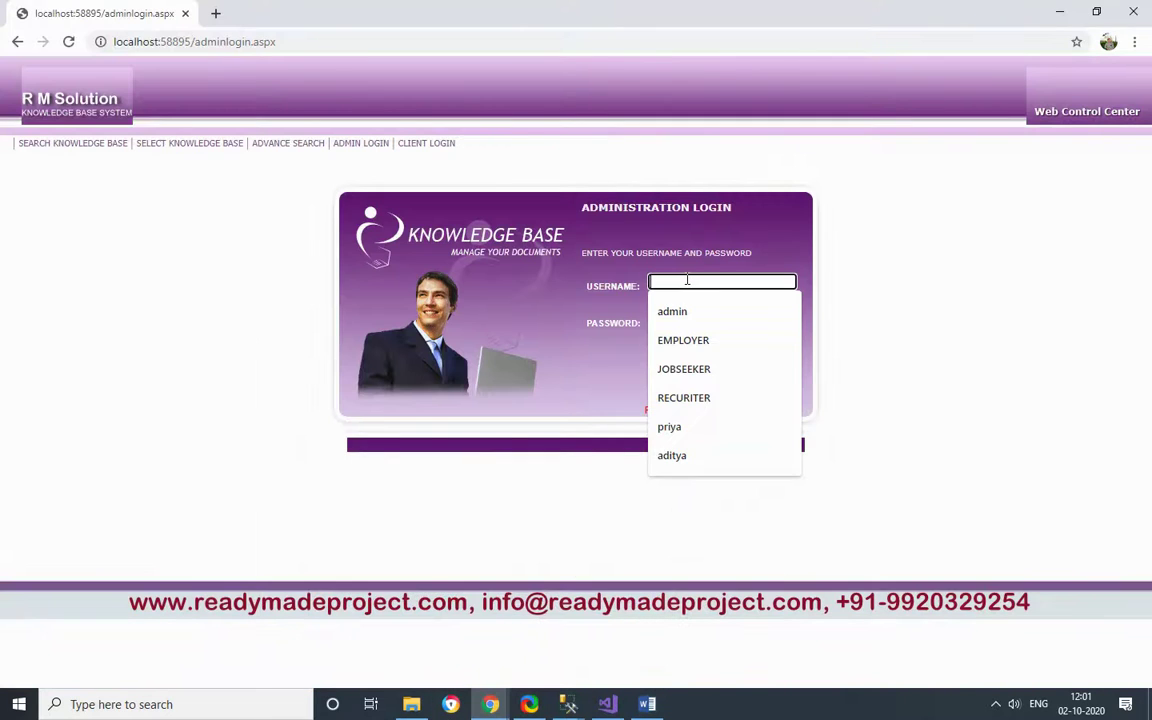
click(672, 311)
click(685, 322)
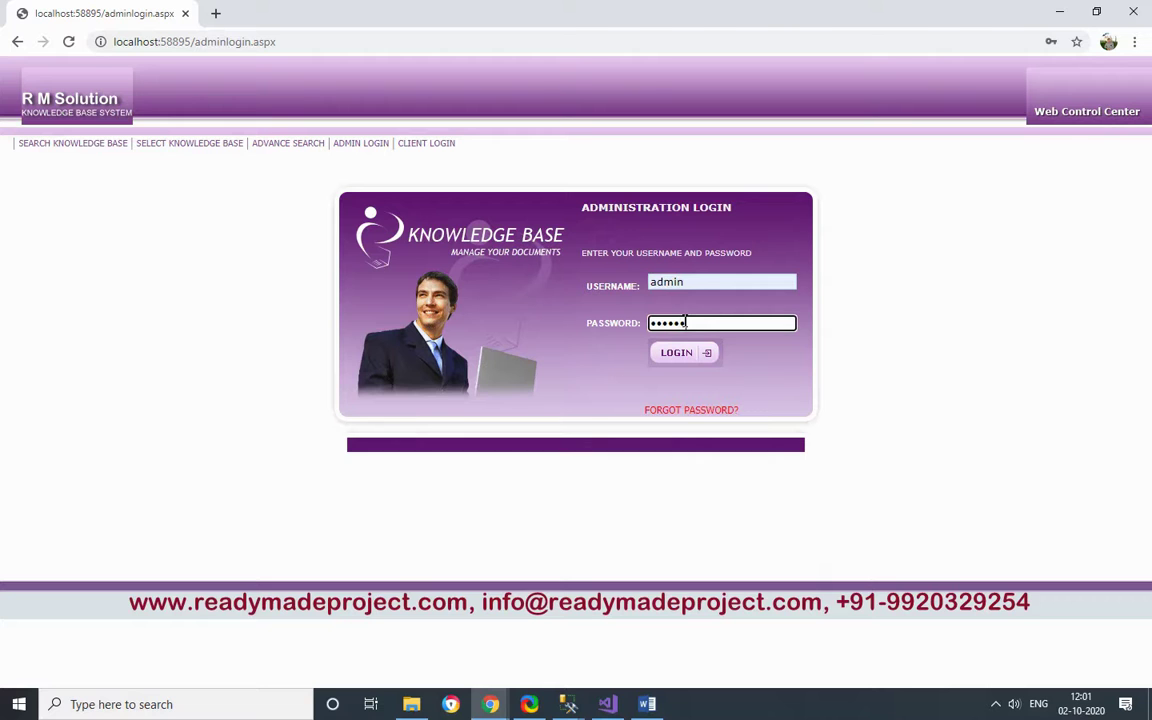
click(680, 352)
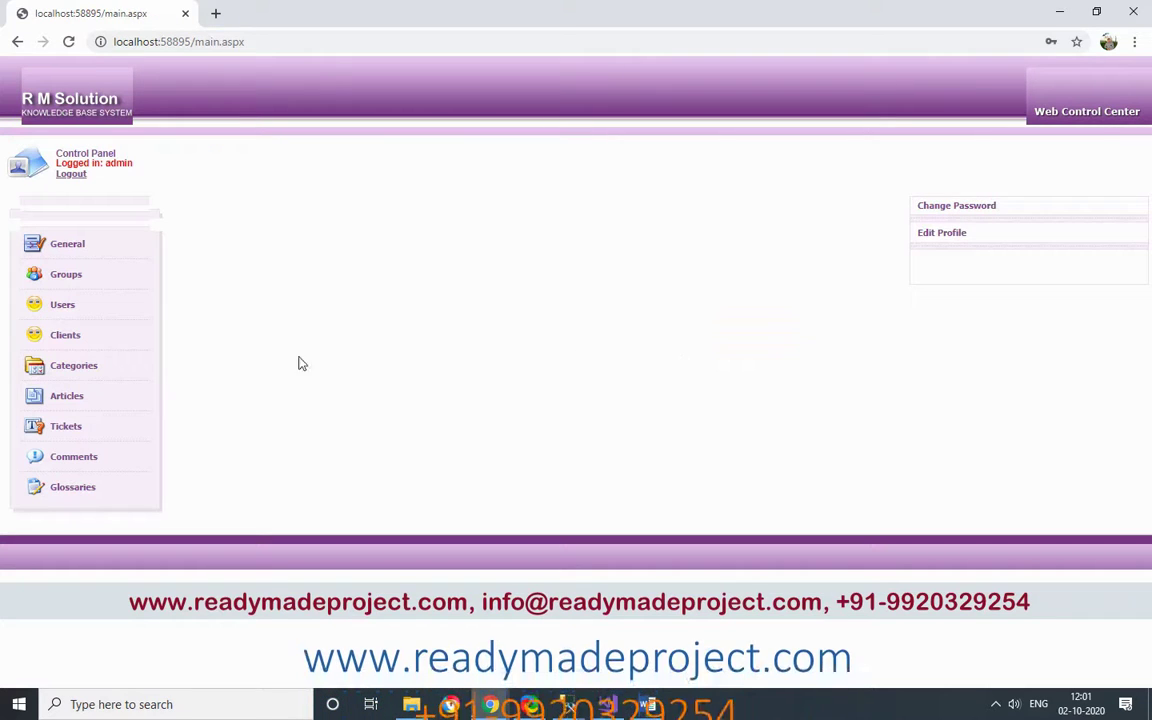
Start adding a new user on the Users page, entering the user's name and setting the employee type to admin
click(63, 309)
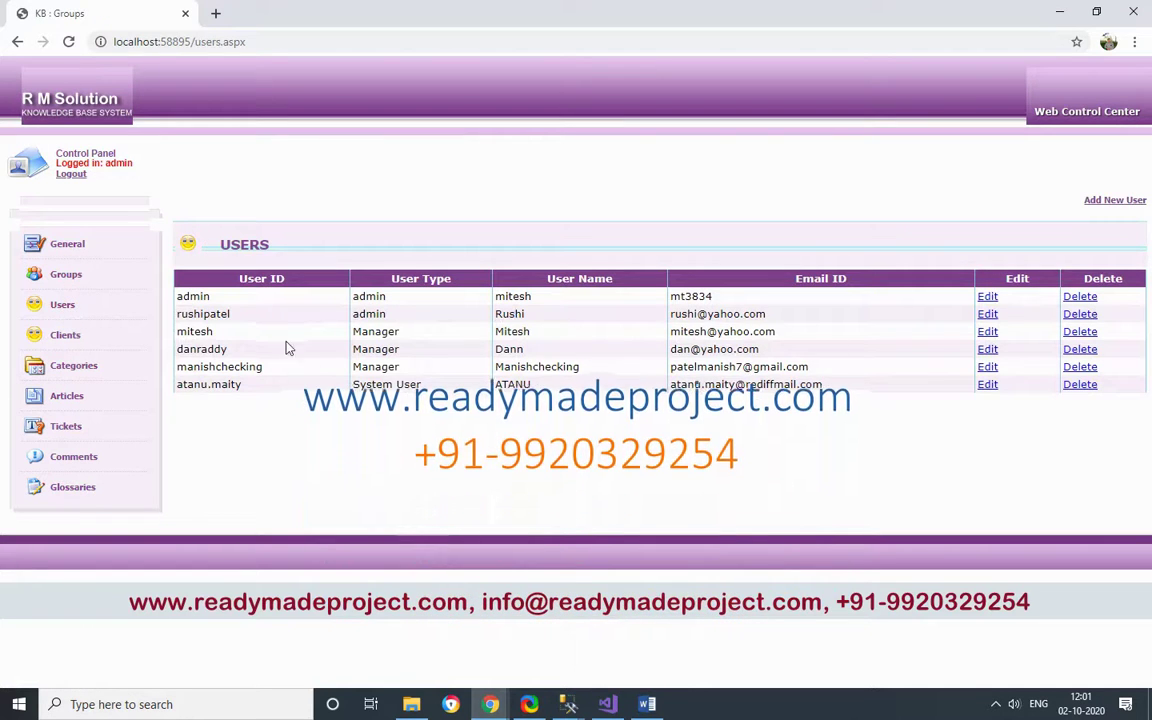
click(1130, 202)
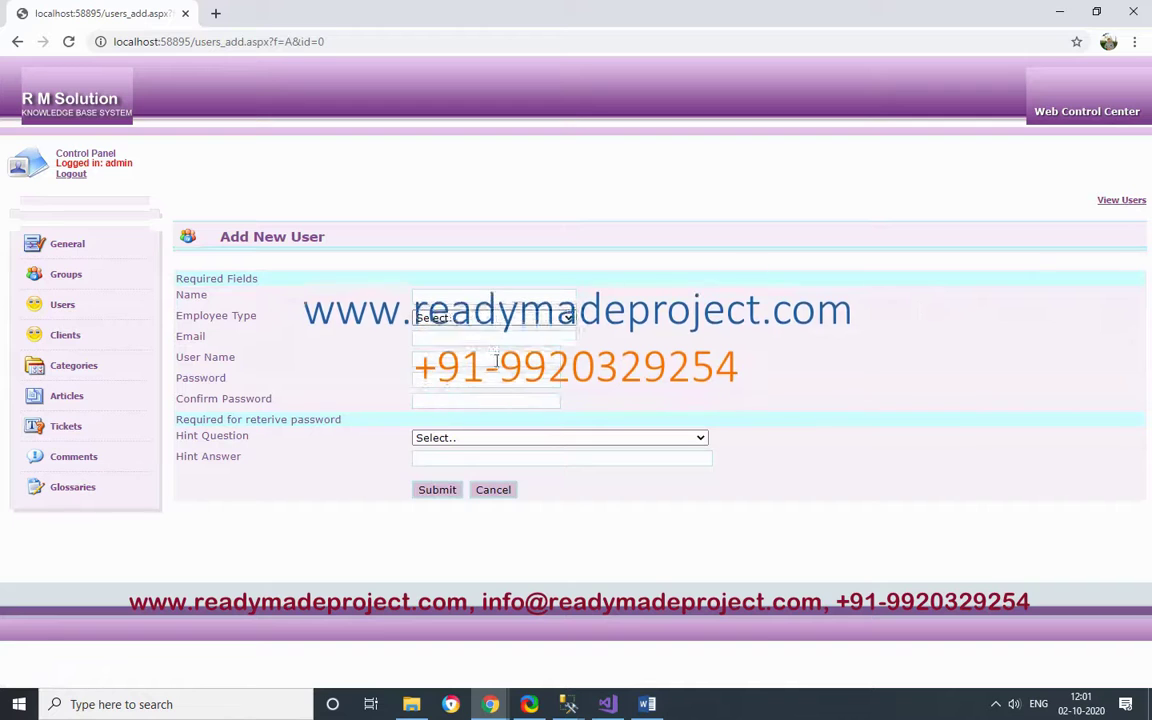
click(481, 298)
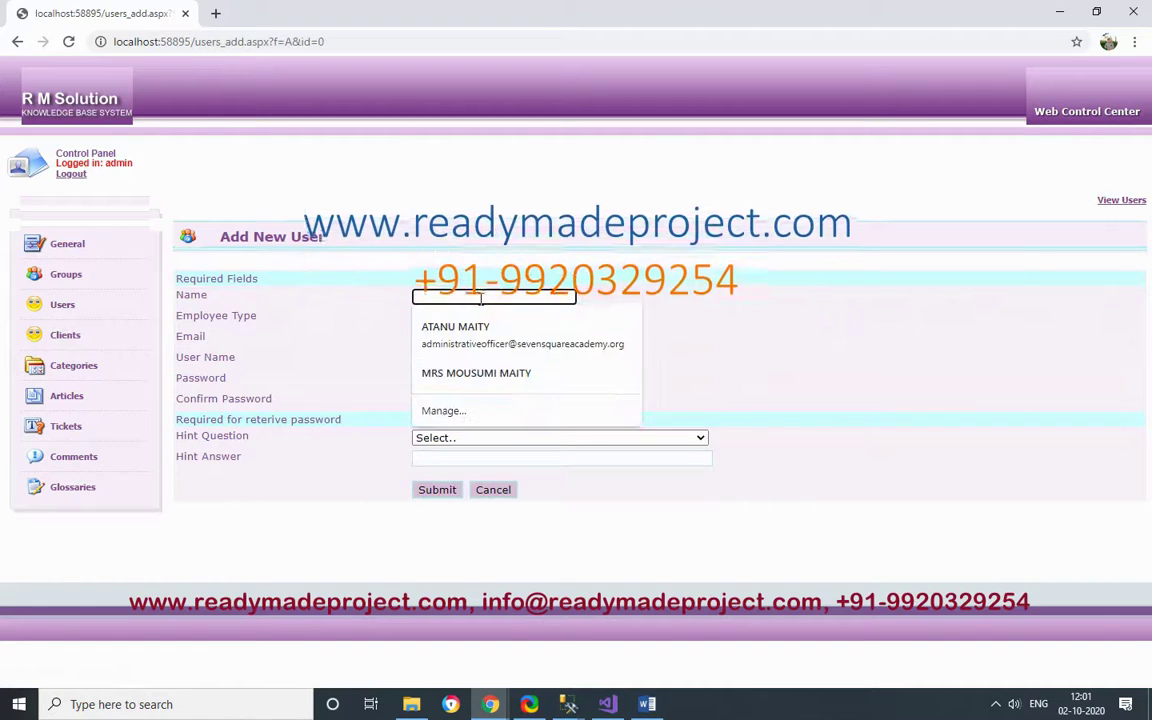
text(anik)
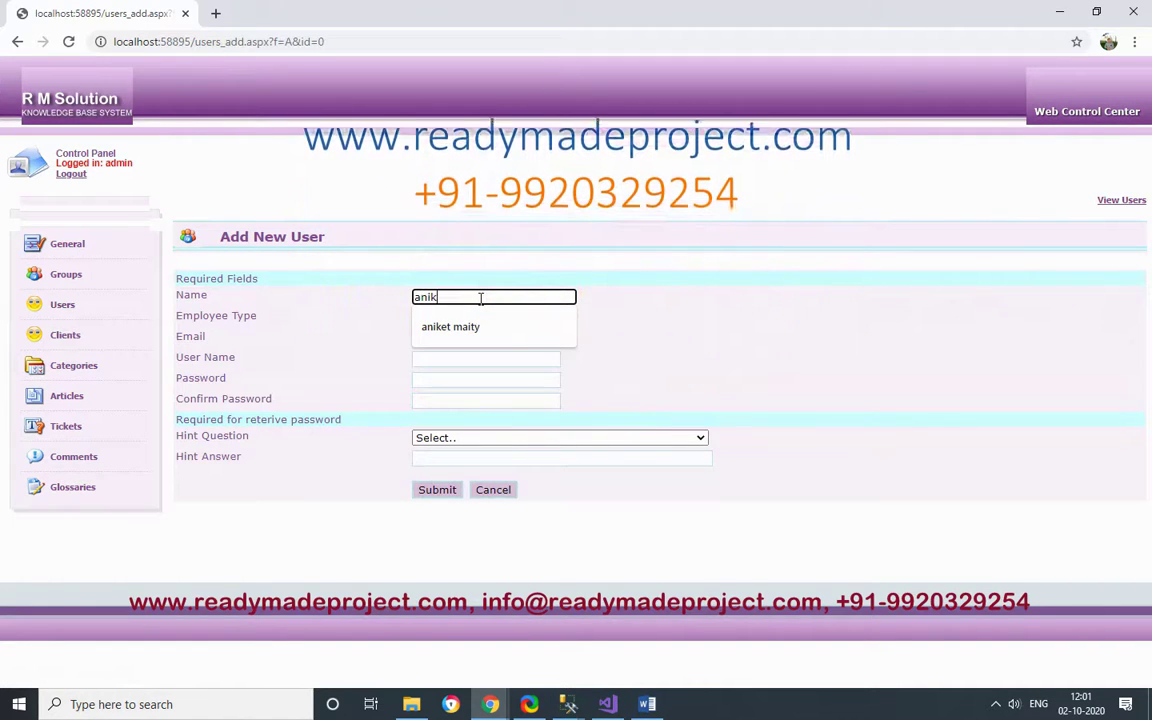
text(et)
click(528, 318)
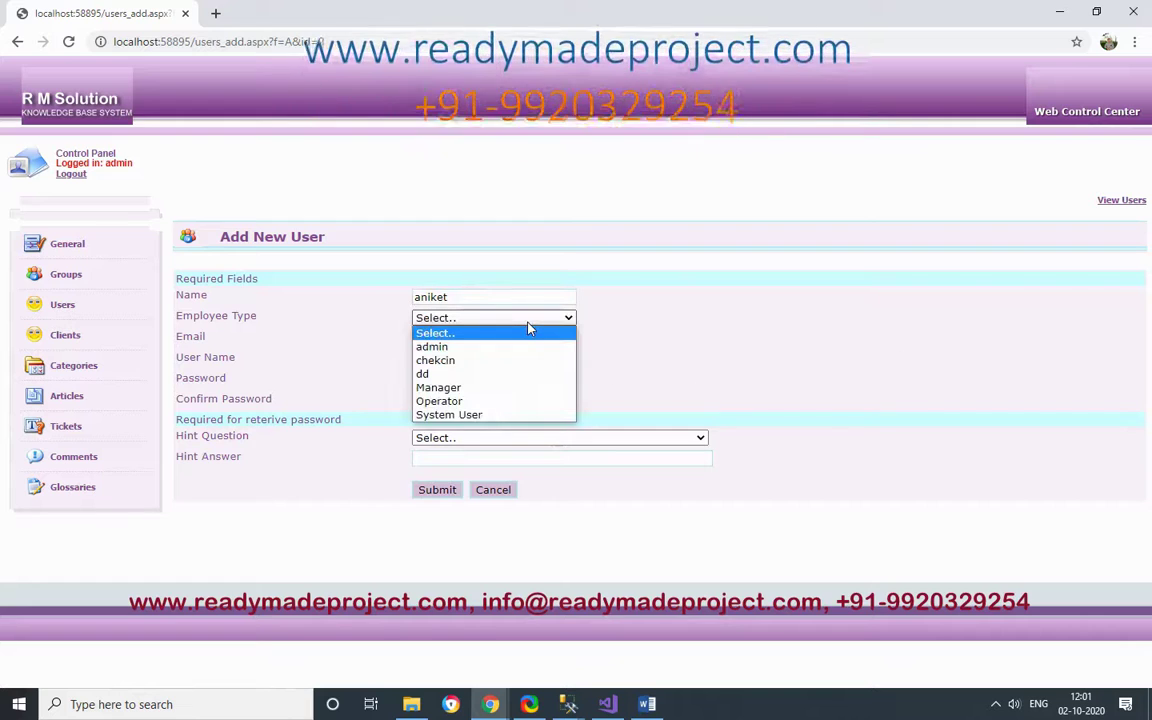
click(504, 347)
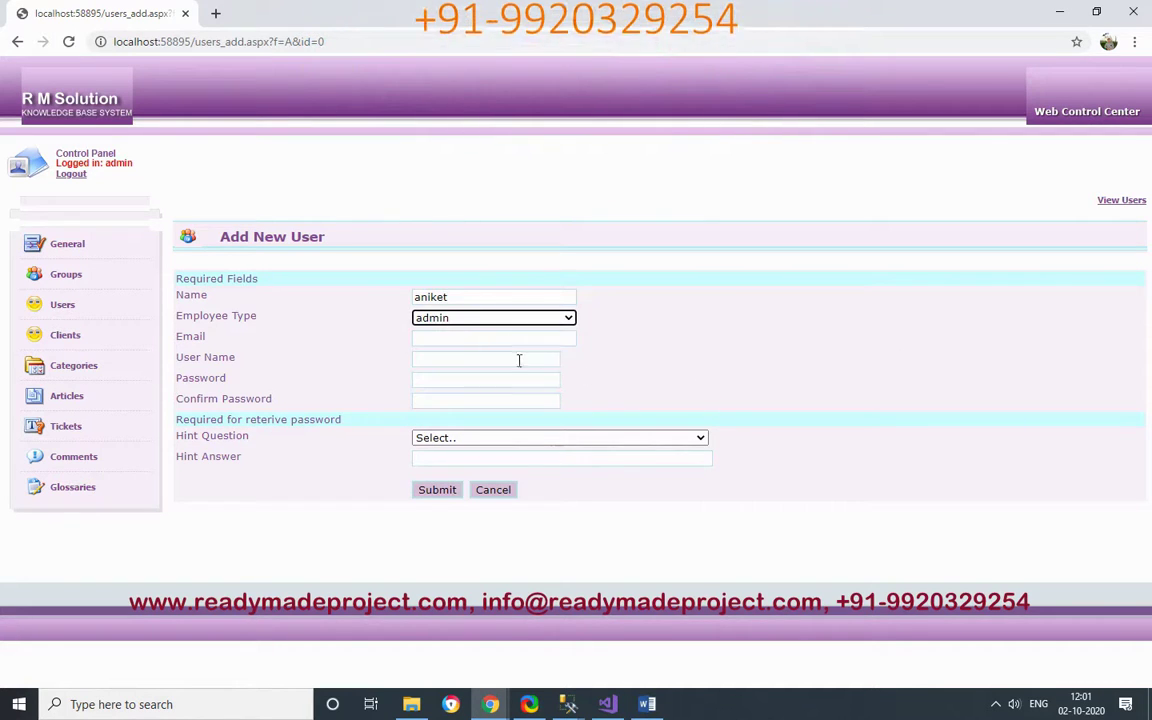
Fill in the new user's email and user name
click(462, 338)
text(anik)
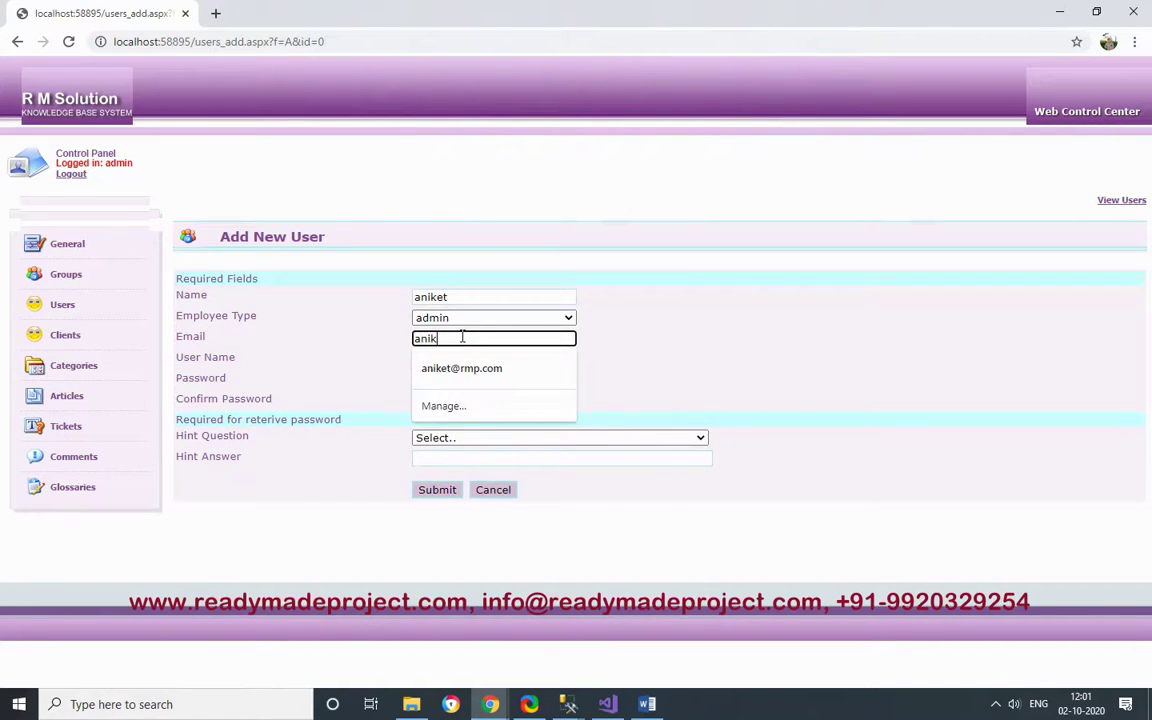
text(et)
key(Down)
key(Tab)
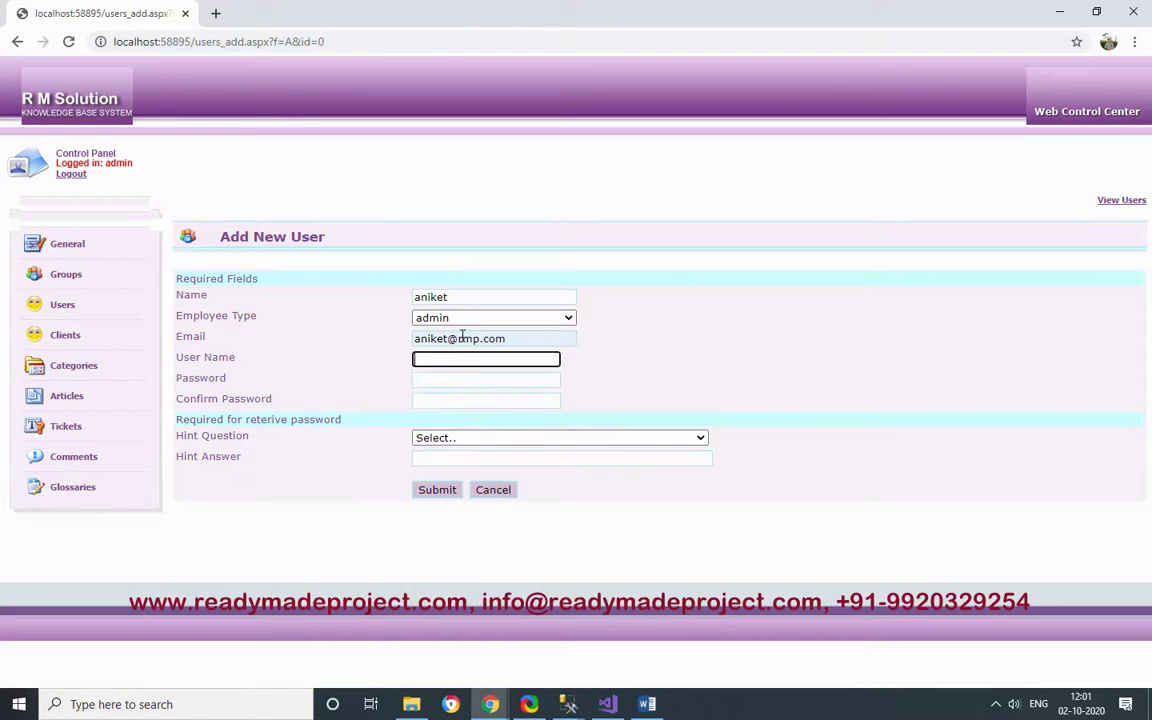
text(a)
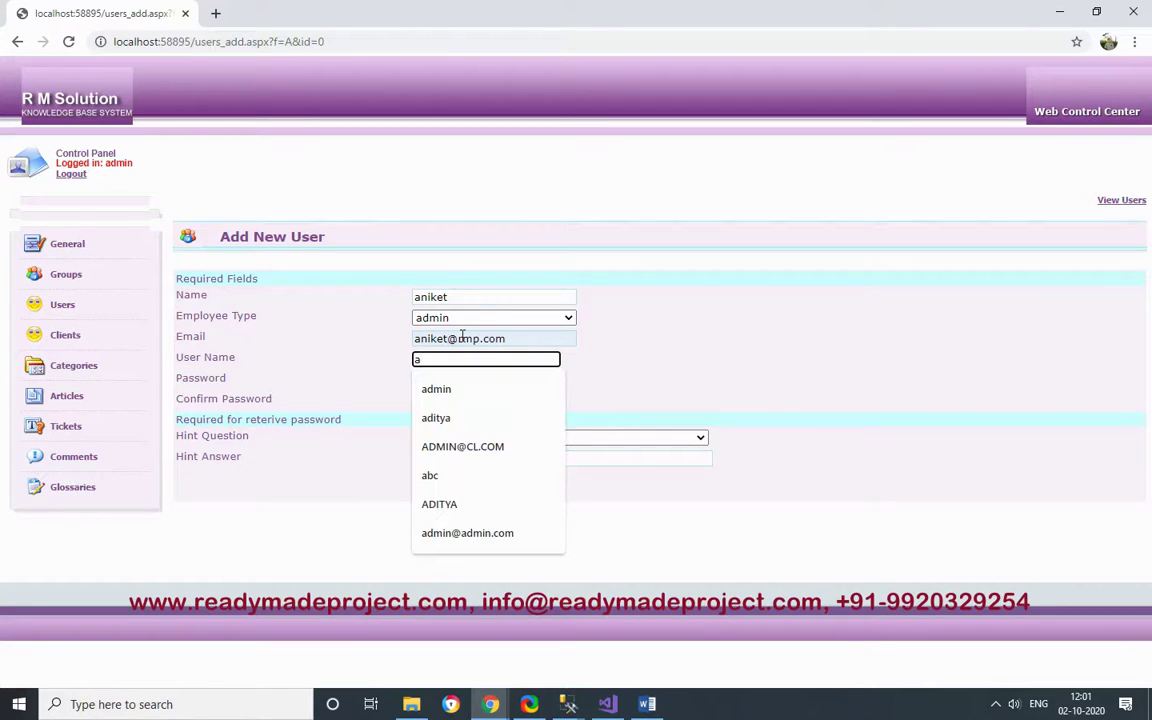
text(niket)
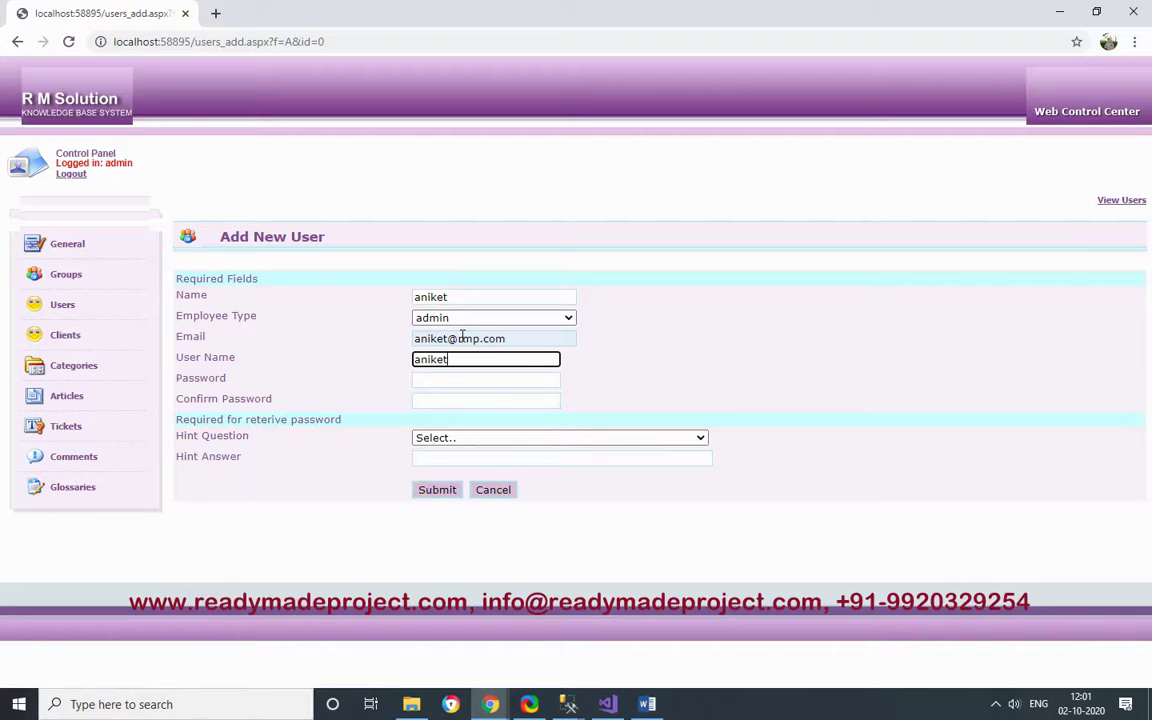
Enter and confirm the new user's password, choose hint question "What is your favorite cartoon character?", fill in the hint answer and submit the form
key(Tab)
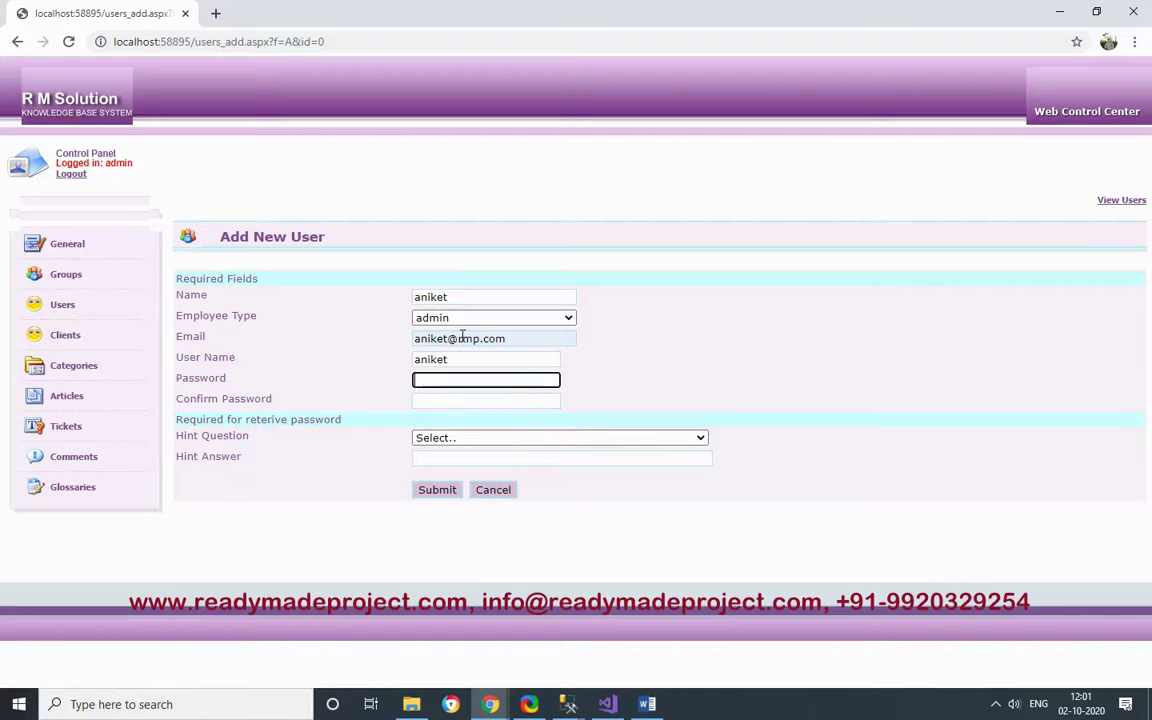
key(Tab)
text(•)
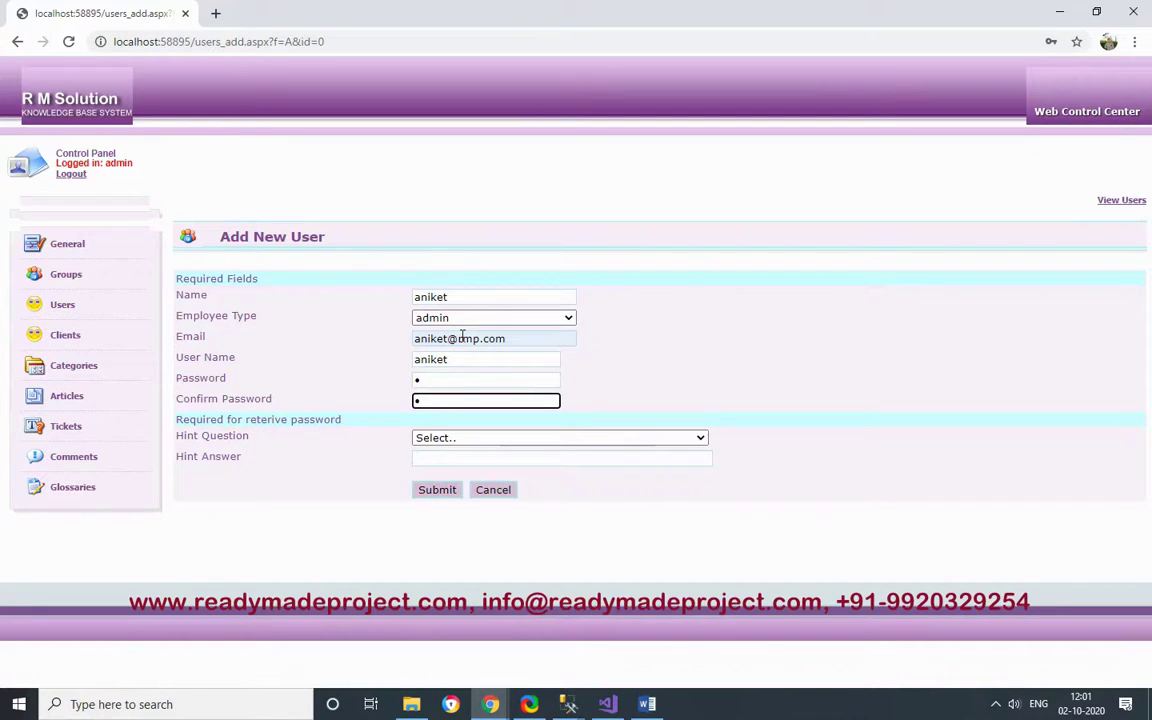
click(430, 438)
click(465, 468)
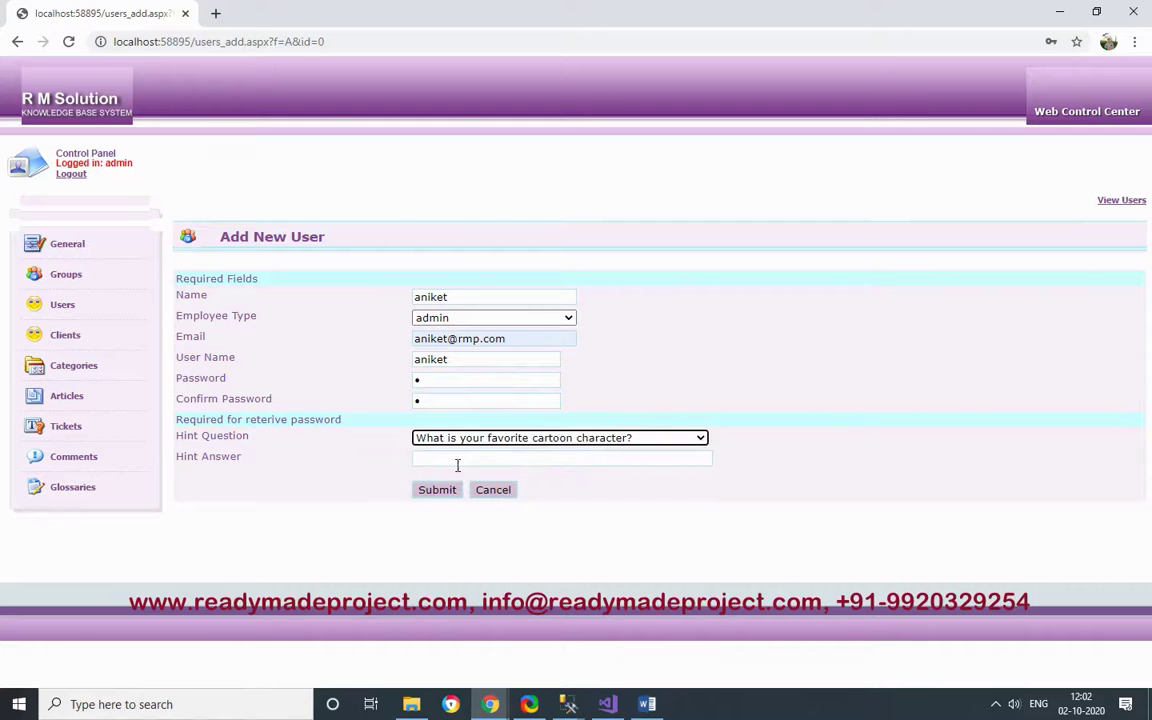
click(450, 460)
text(tom)
click(452, 486)
click(447, 490)
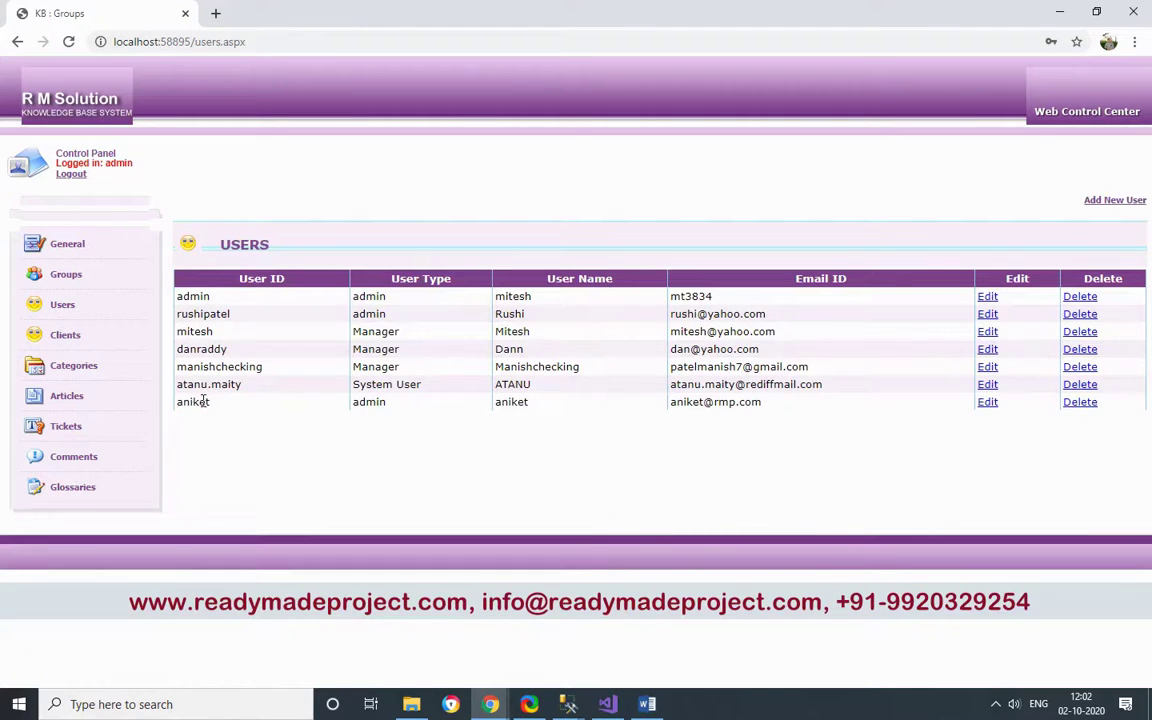
Check the newly added user's row in the users list, then view the clients list
drag(203, 400, 811, 414)
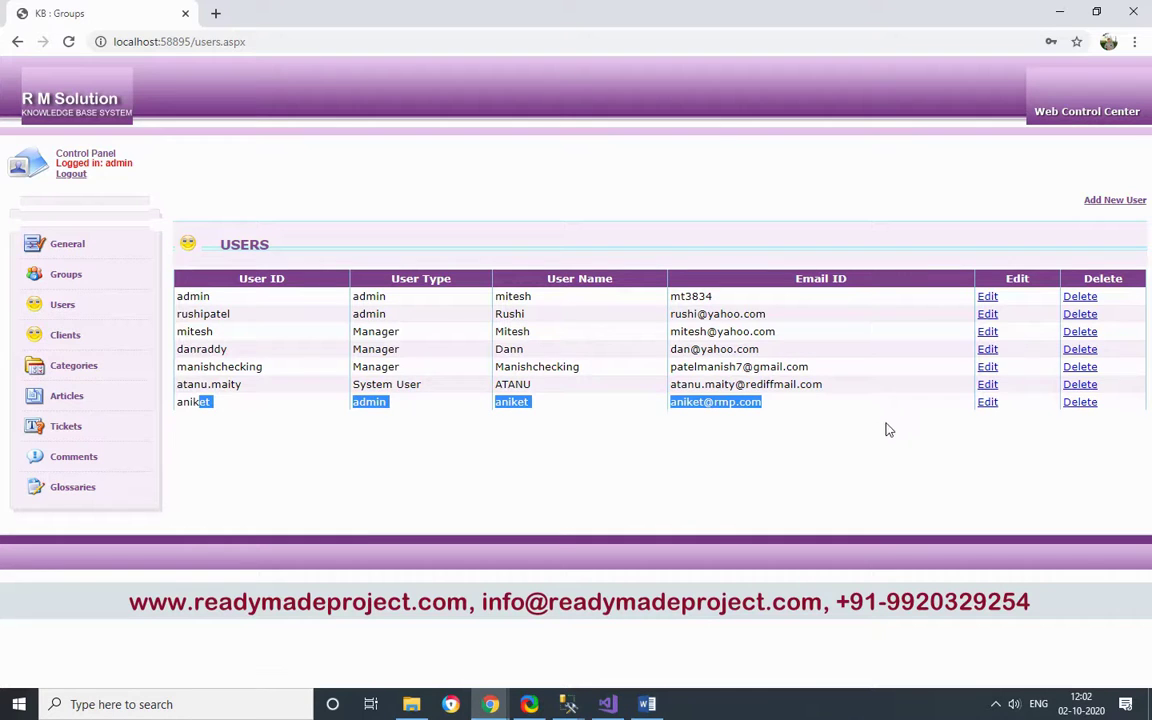
click(303, 403)
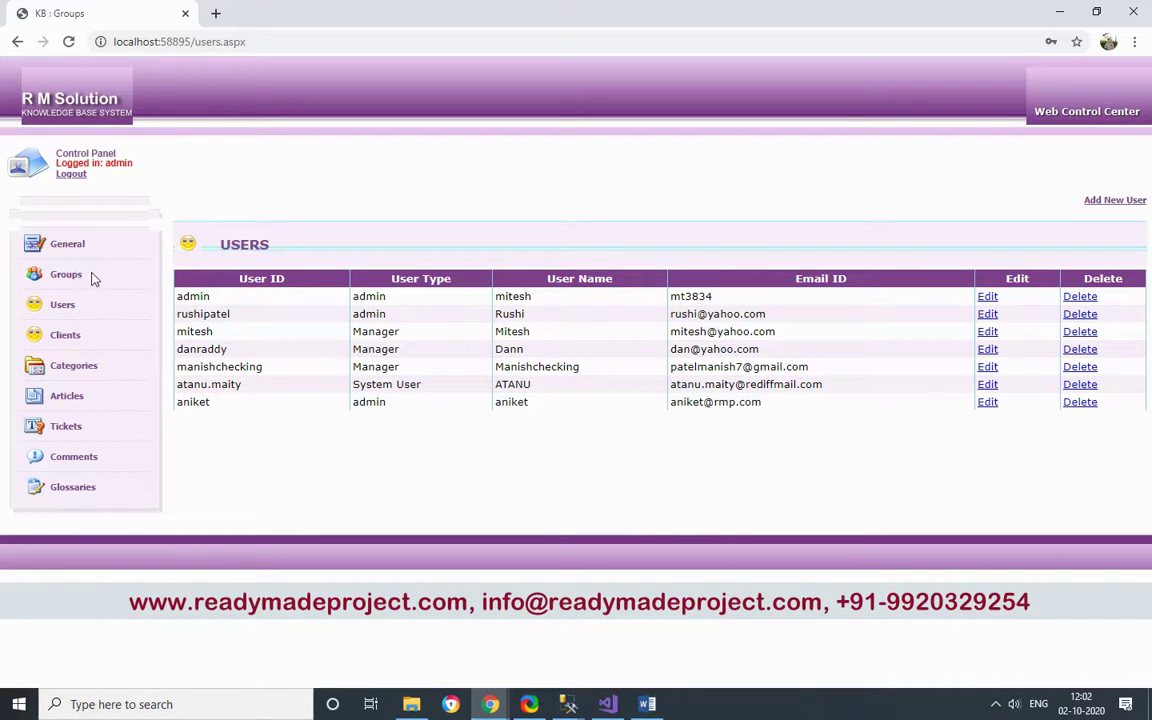
click(65, 335)
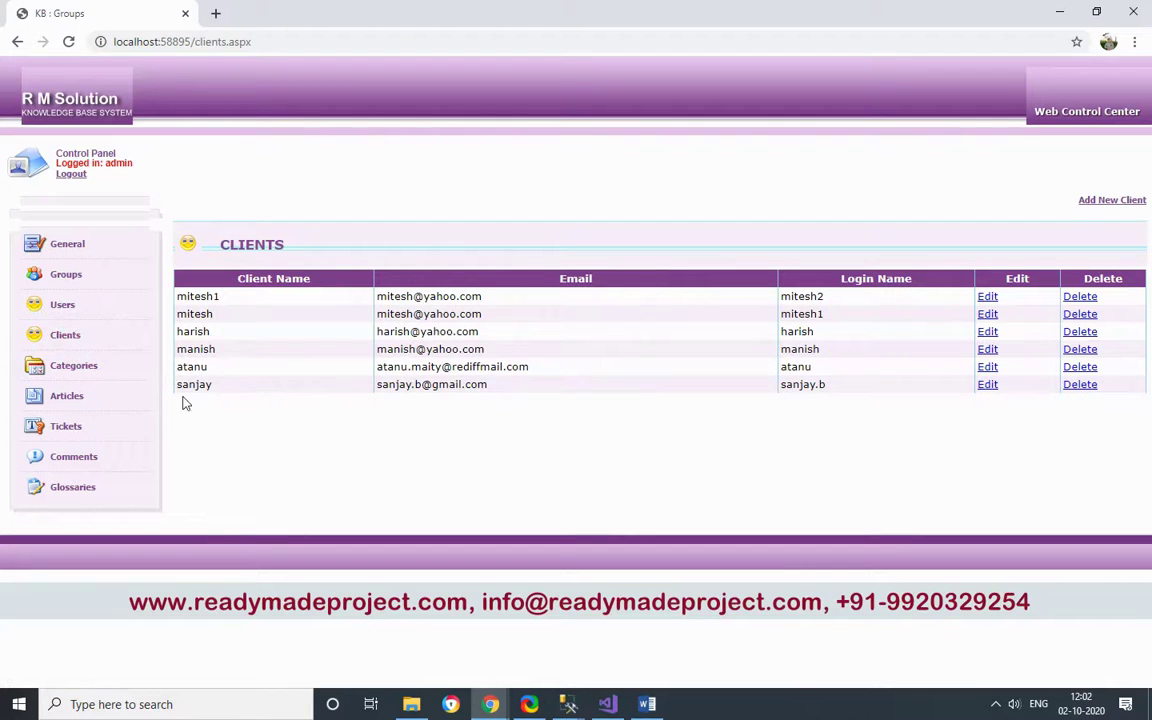
Start a new category on the Categories page and name it Productivity
click(76, 370)
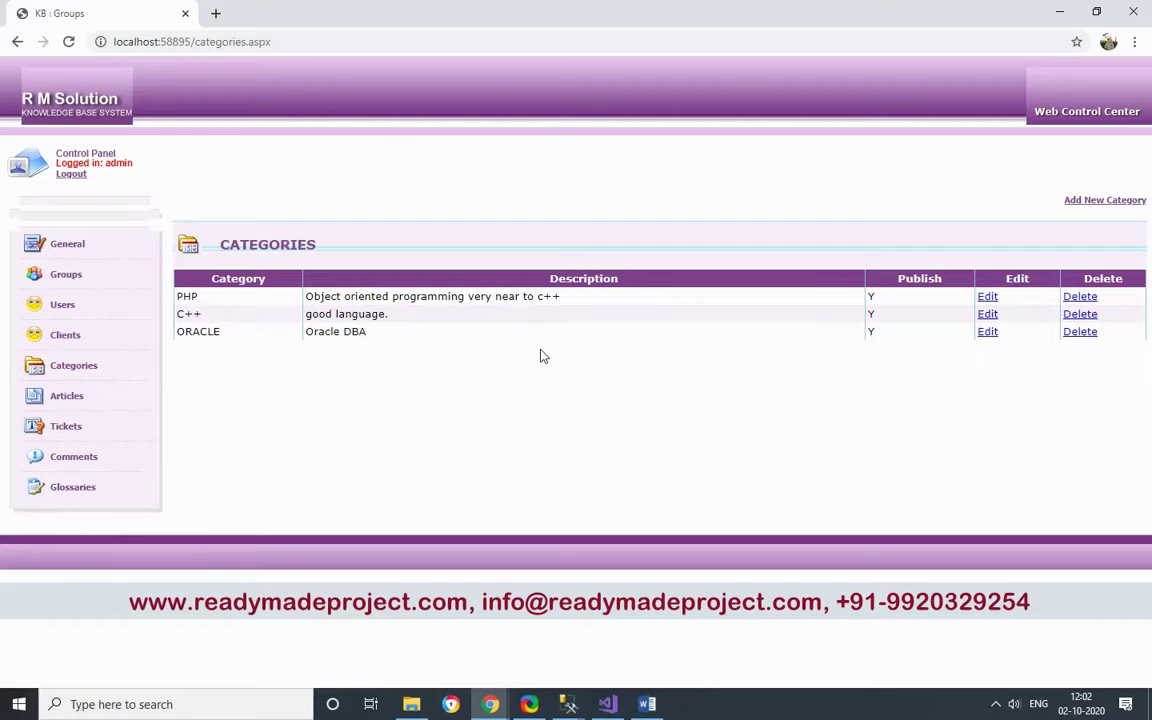
click(1098, 204)
click(385, 282)
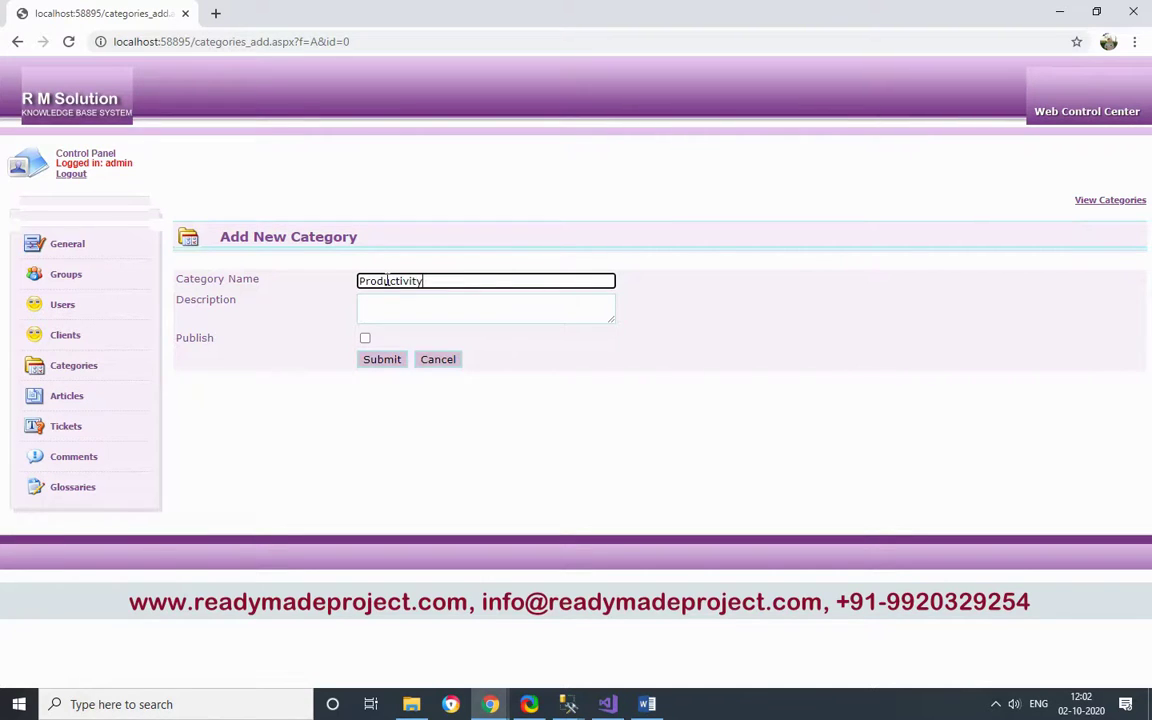
Describe the category as "How to monitor Productivity", mark it for publishing and submit it
key(ctrl+a)
key(ctrl+c)
click(386, 309)
key(ctrl+v)
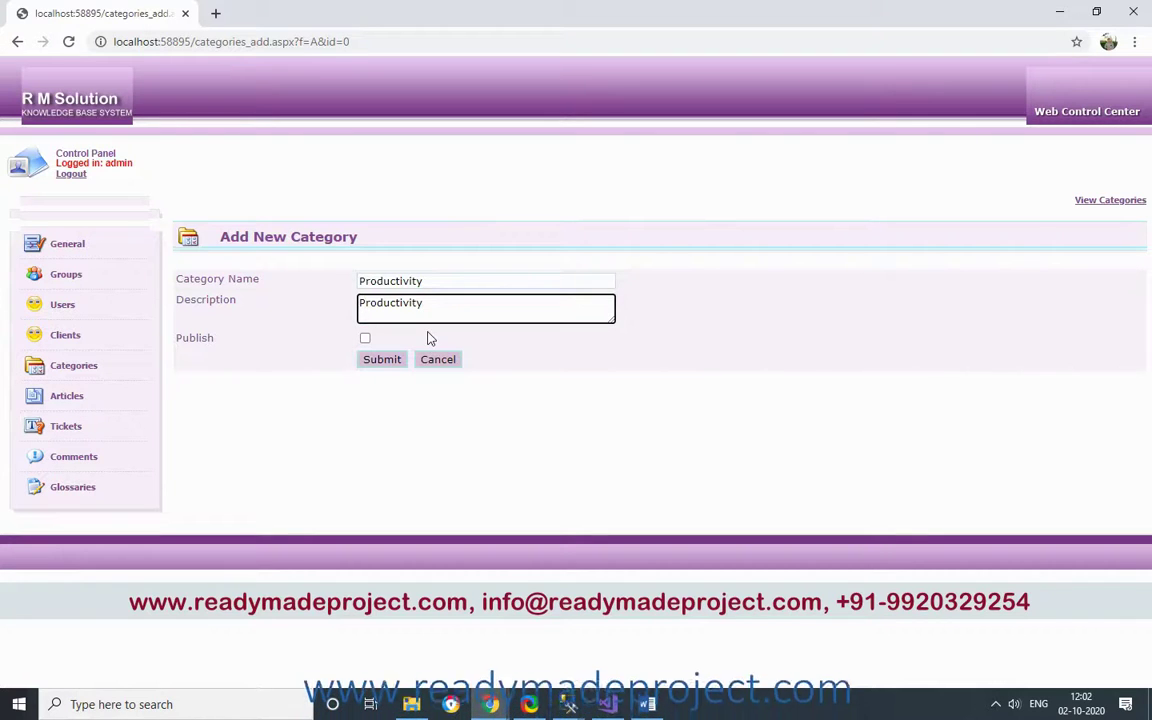
text(How to )
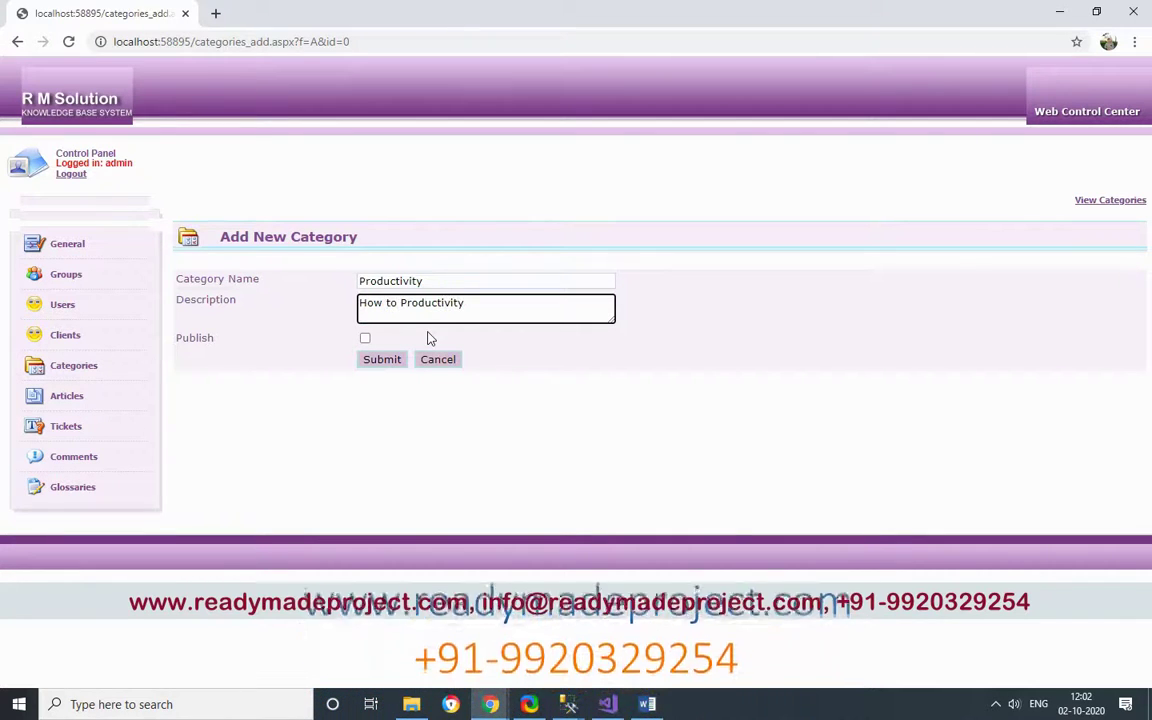
text(mont)
text(tor)
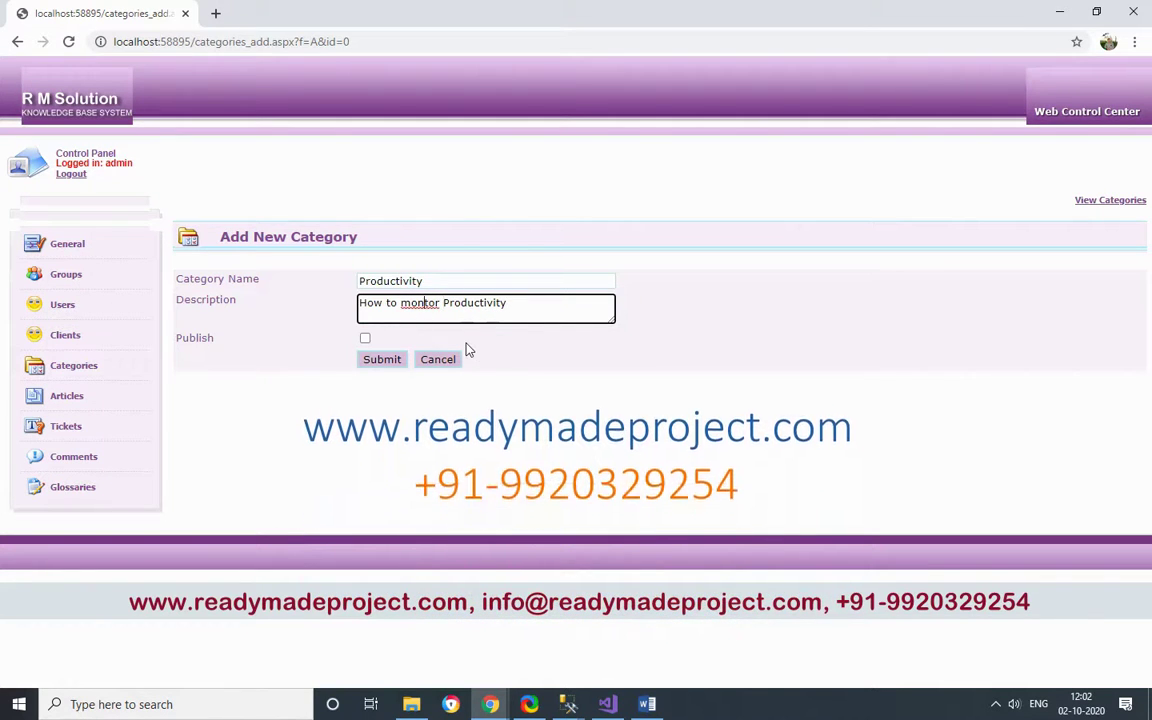
click(365, 338)
click(381, 360)
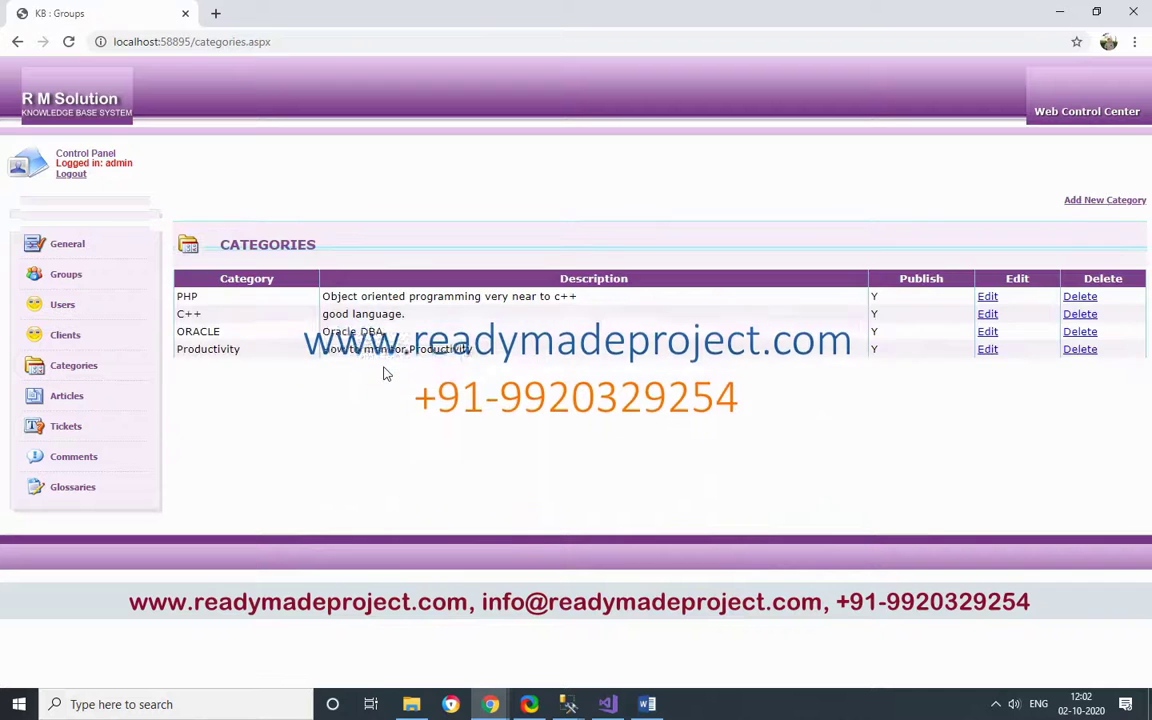
Examine the Productivity category's name and description in the categories list
drag(380, 349, 475, 350)
click(404, 345)
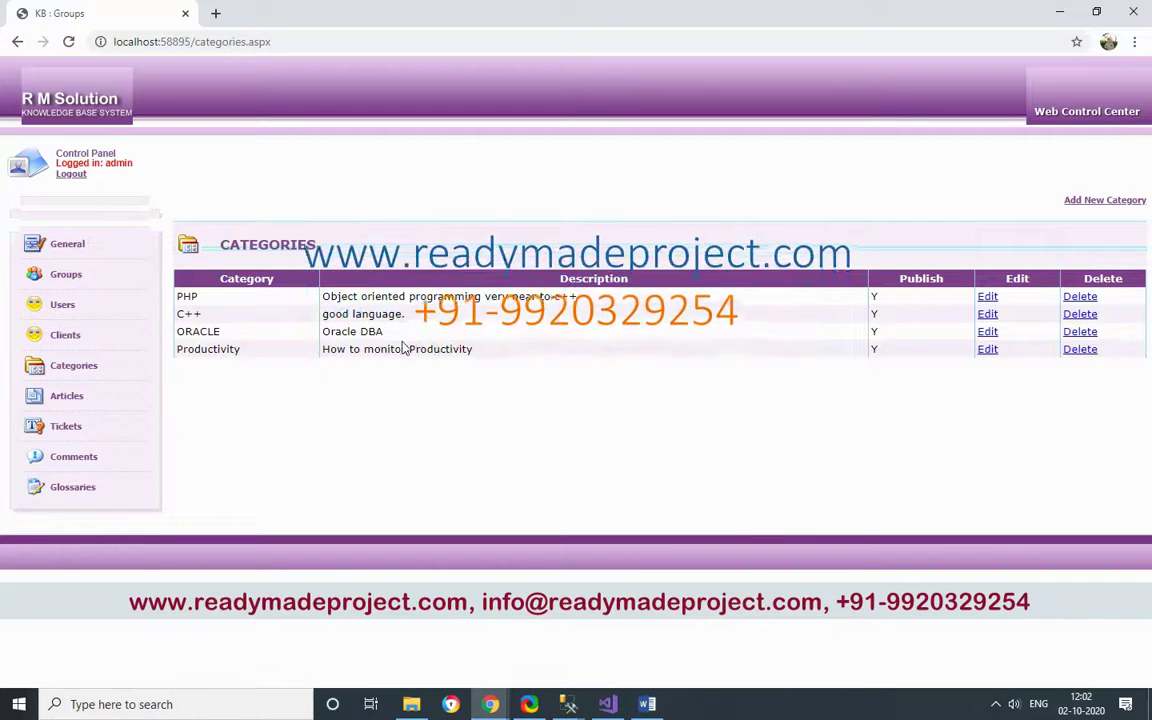
drag(380, 349, 468, 349)
click(420, 357)
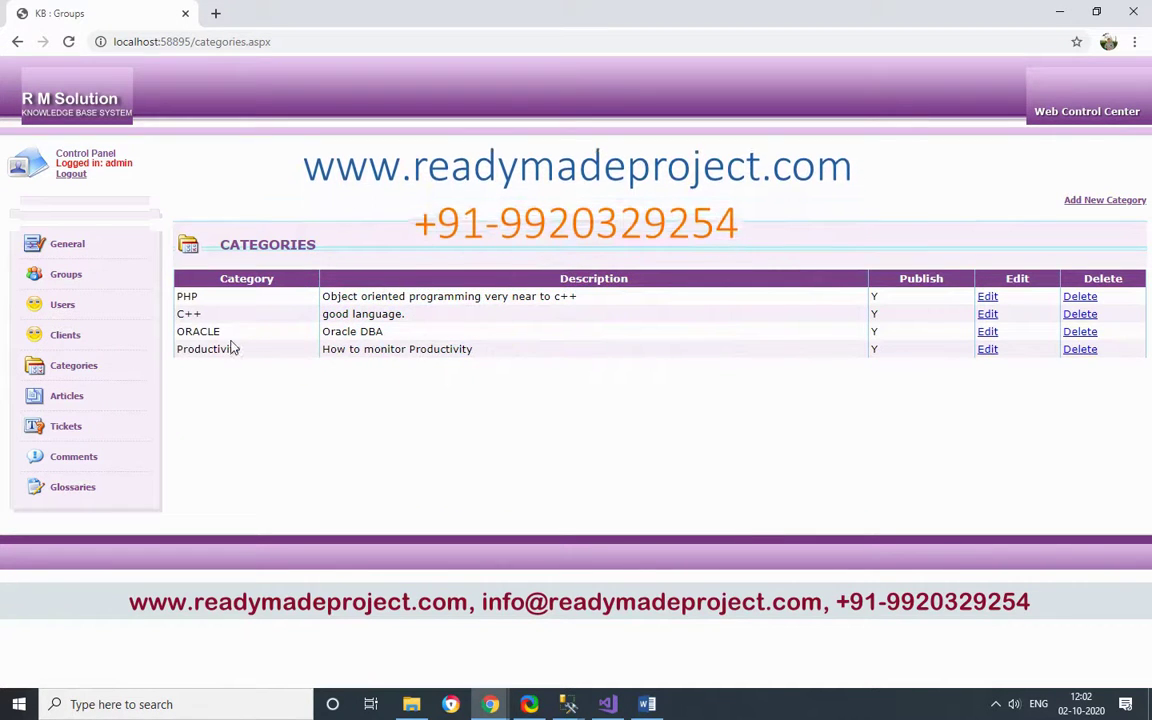
drag(208, 347, 382, 347)
click(303, 353)
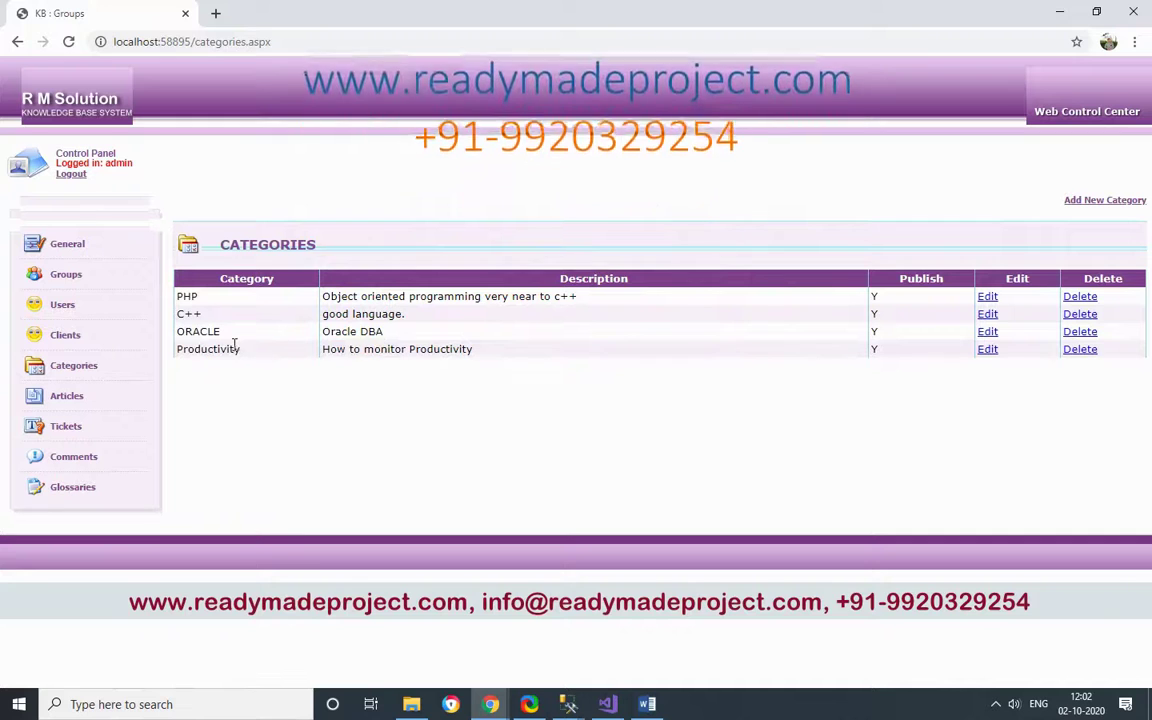
drag(231, 348, 460, 348)
click(508, 353)
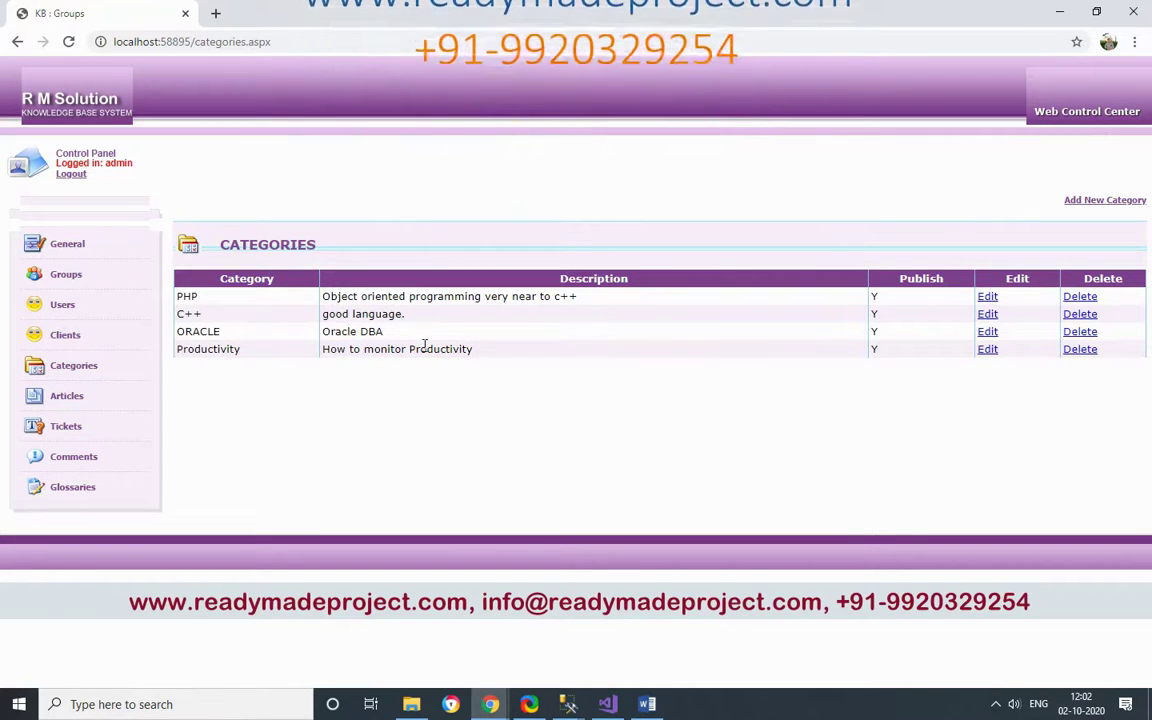
Filter the articles list by the Productivity category
click(68, 397)
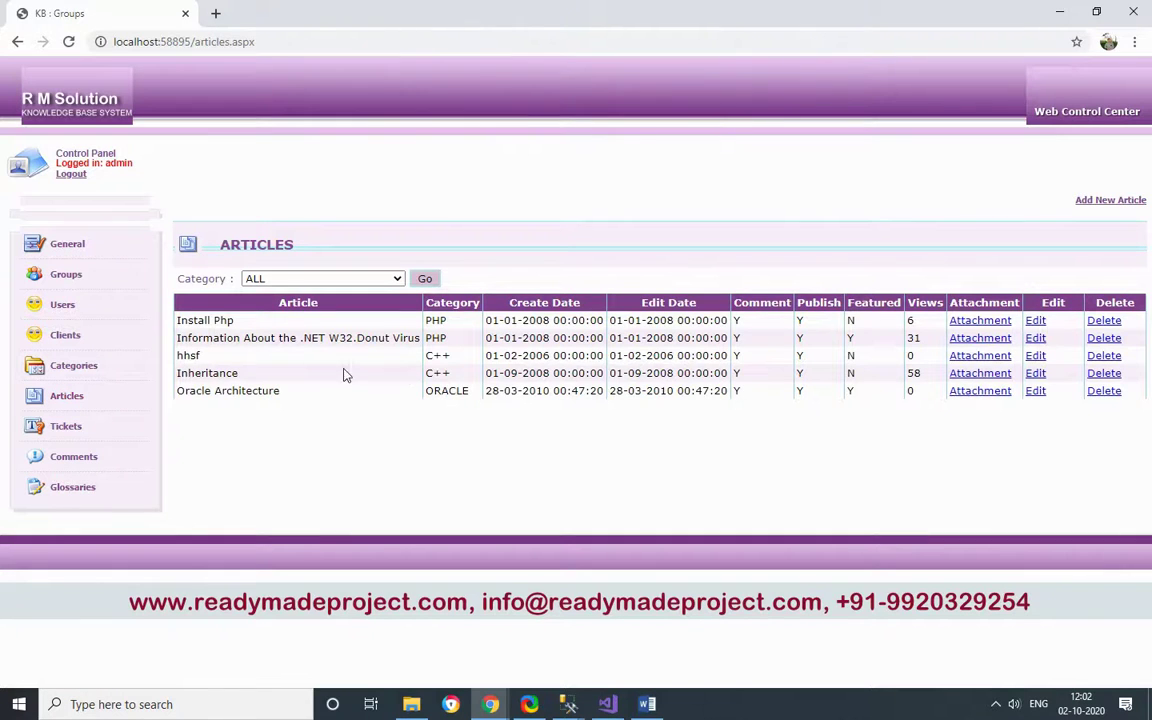
click(373, 279)
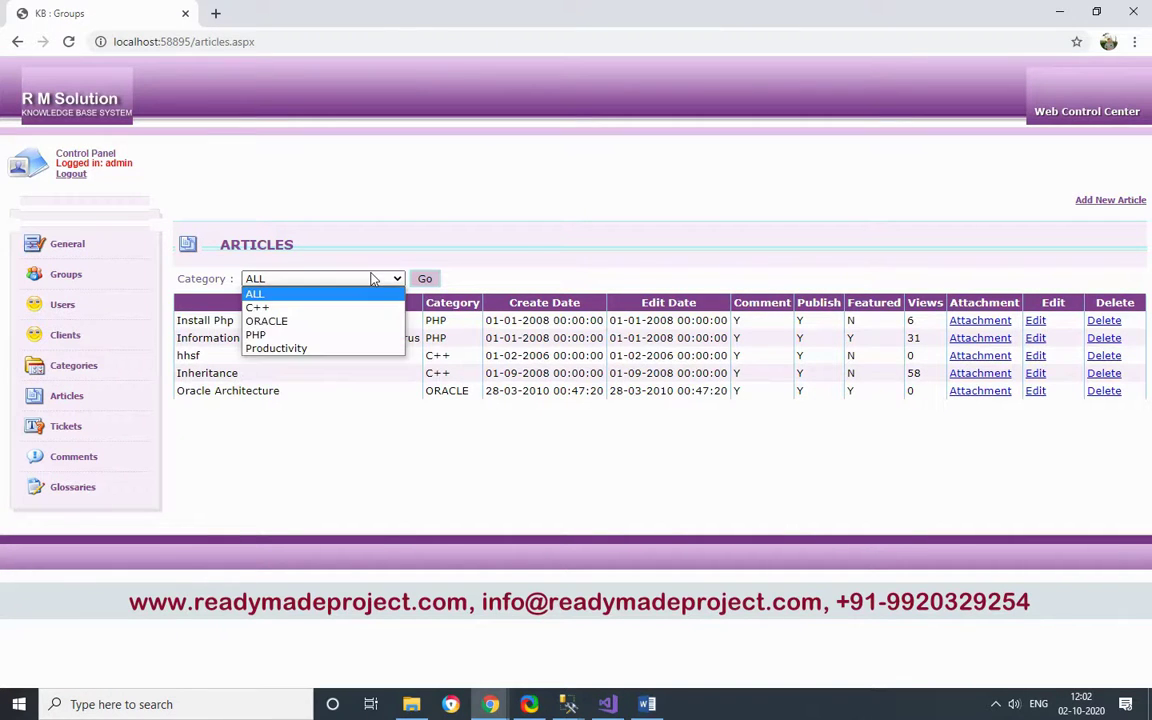
click(306, 349)
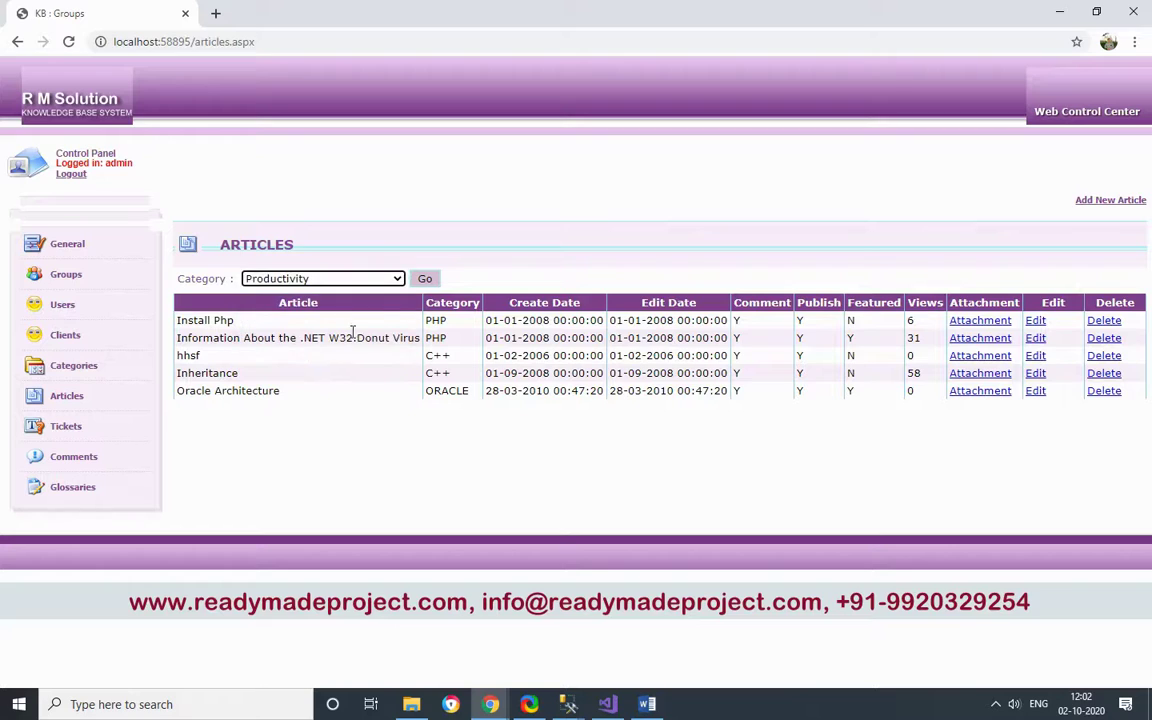
click(426, 279)
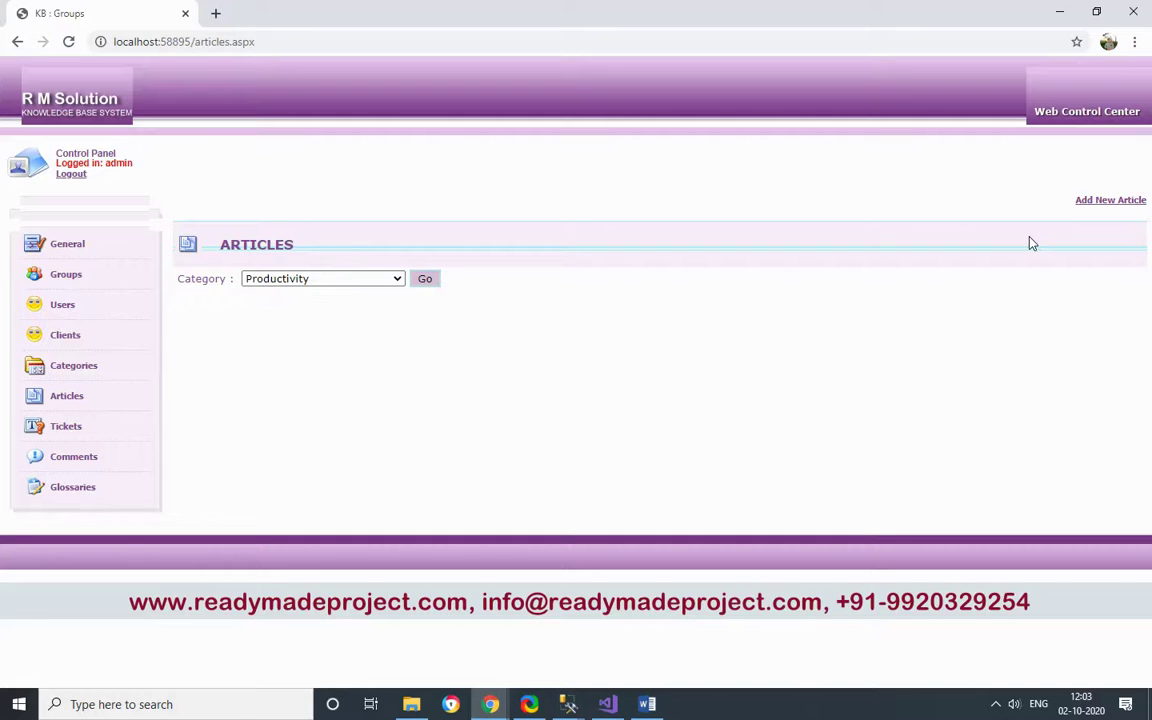
Start a new article in the Productivity category and title it "Use Excel"
click(1114, 201)
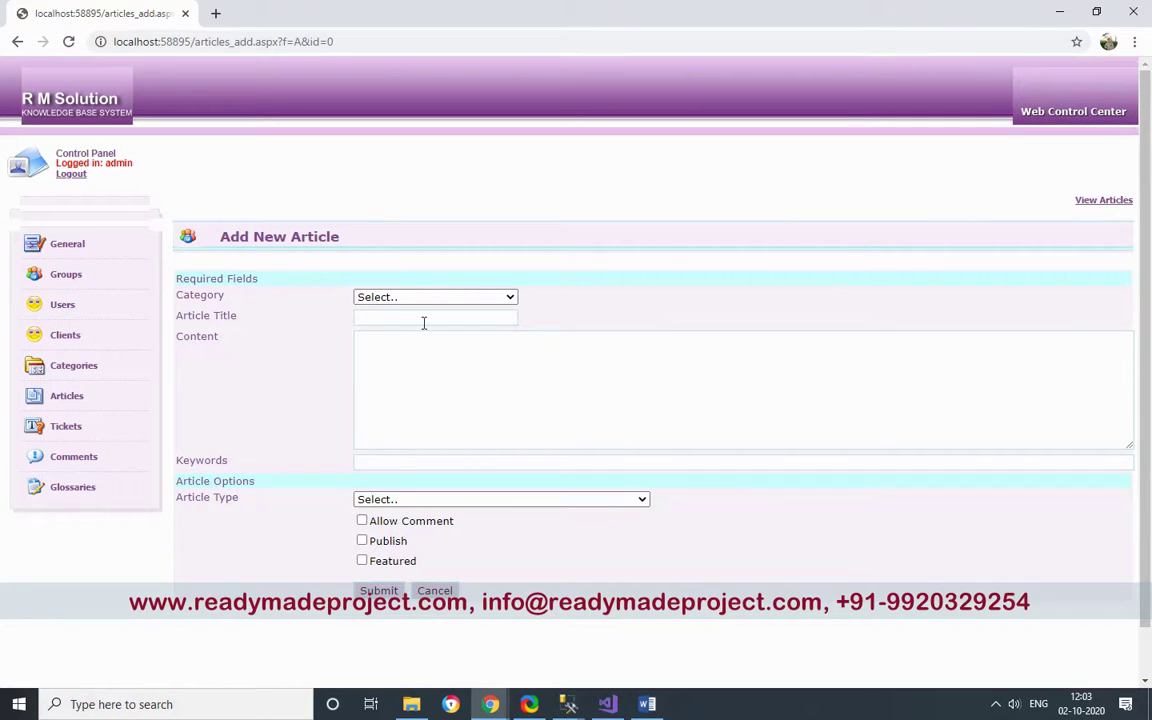
click(432, 297)
click(397, 366)
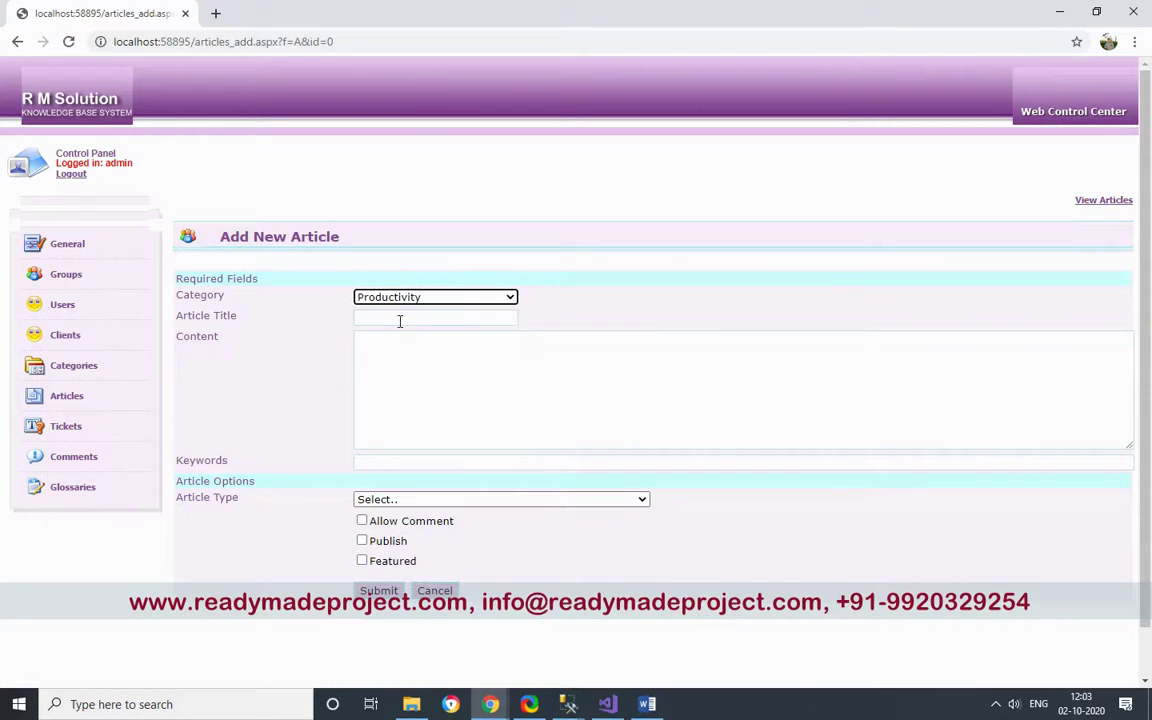
click(405, 316)
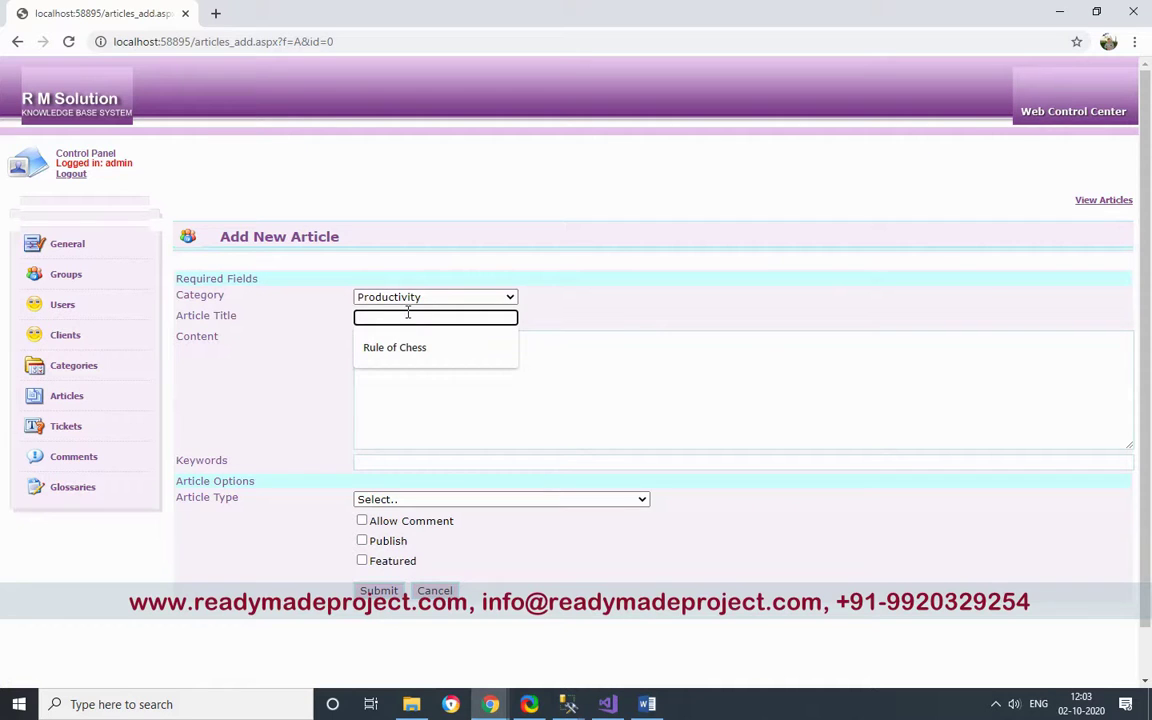
text(Use Excel)
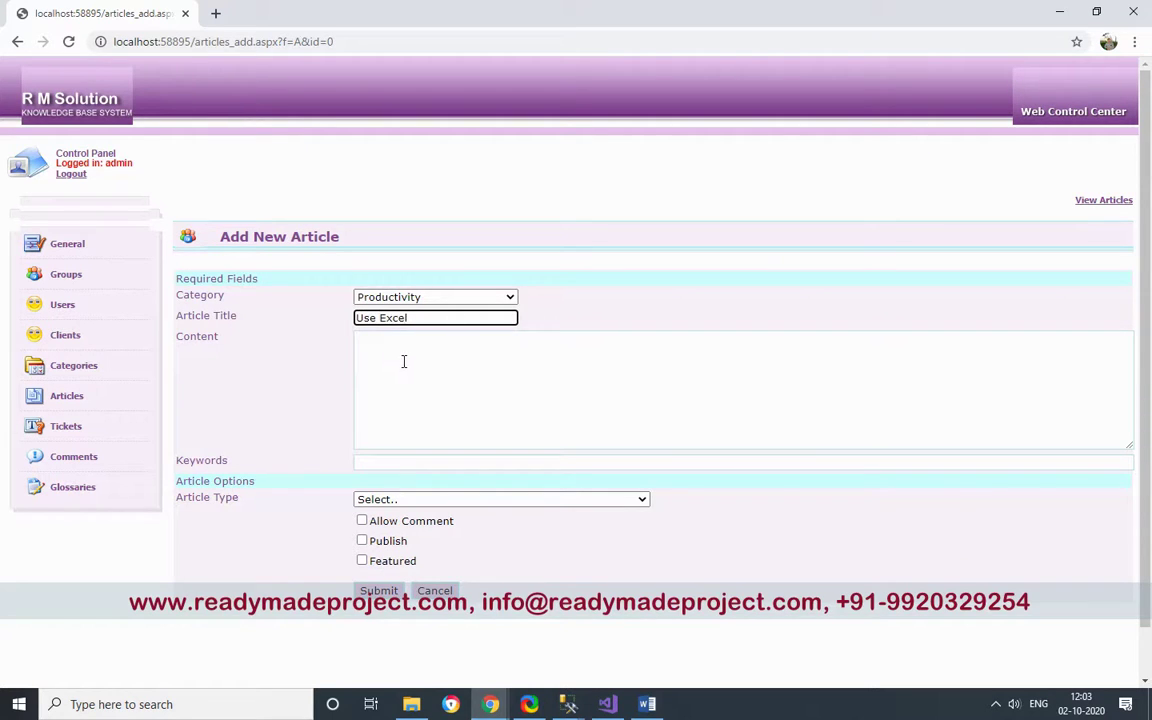
Enter the article content "Use excel can check and calculate user productivity" and the keywords "productivity, excel"
click(404, 361)
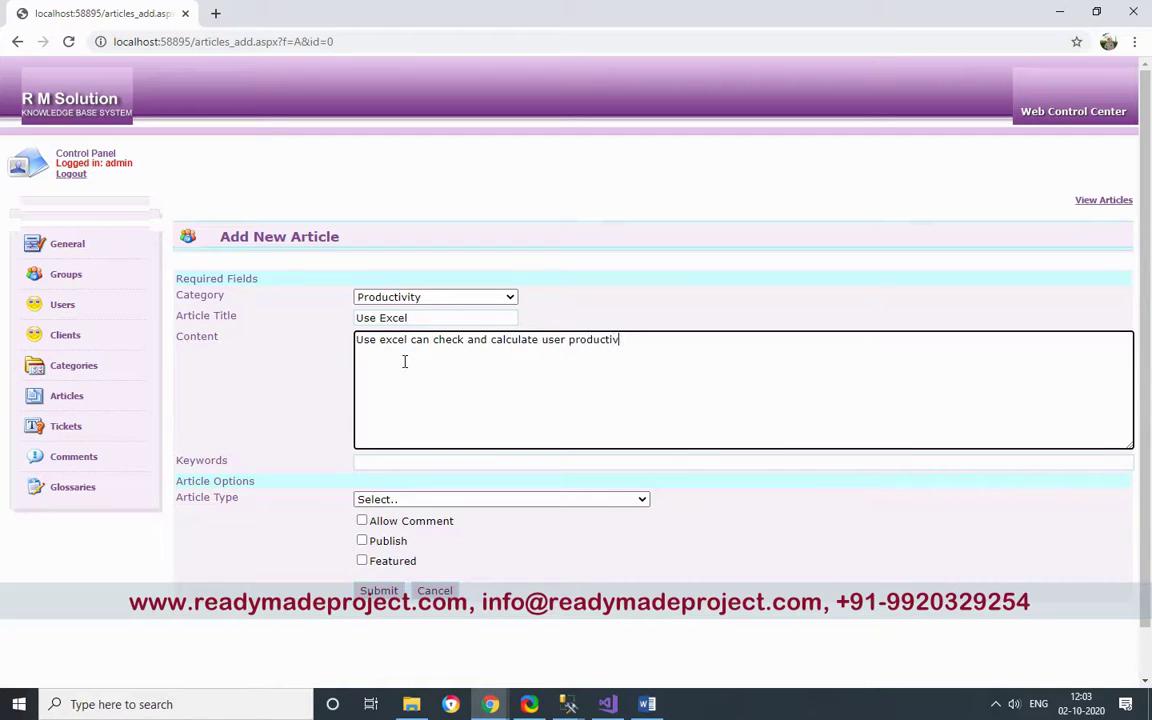
click(424, 463)
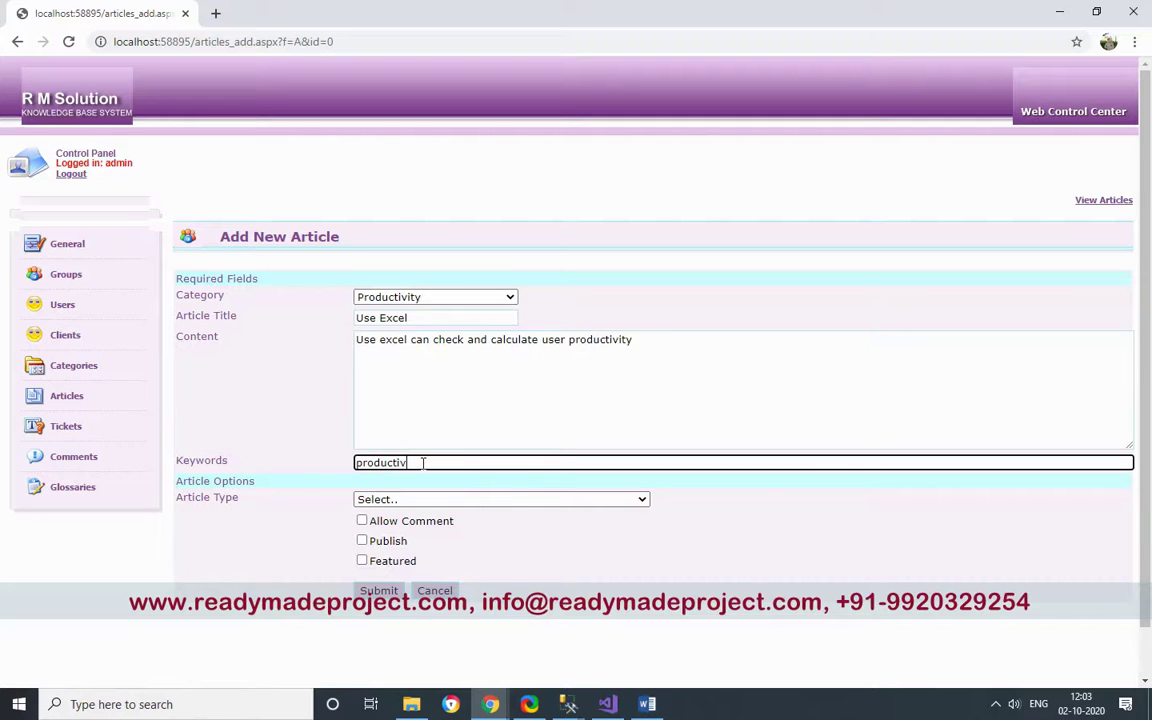
text(productivity,)
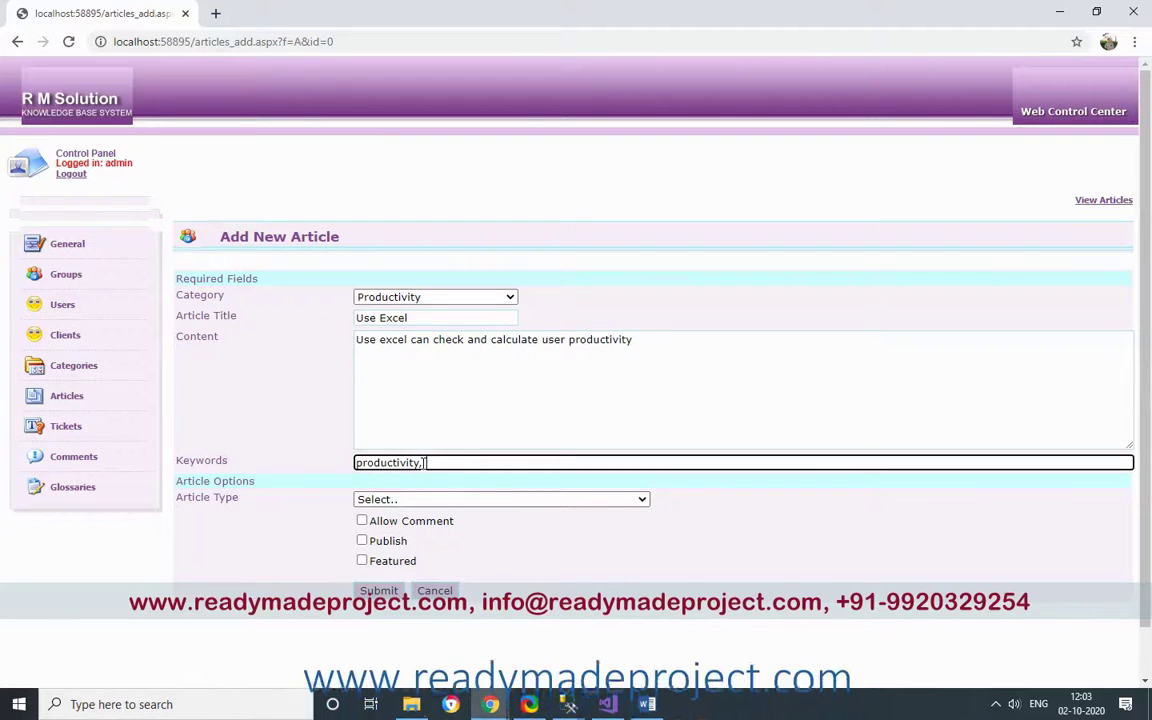
text( excel)
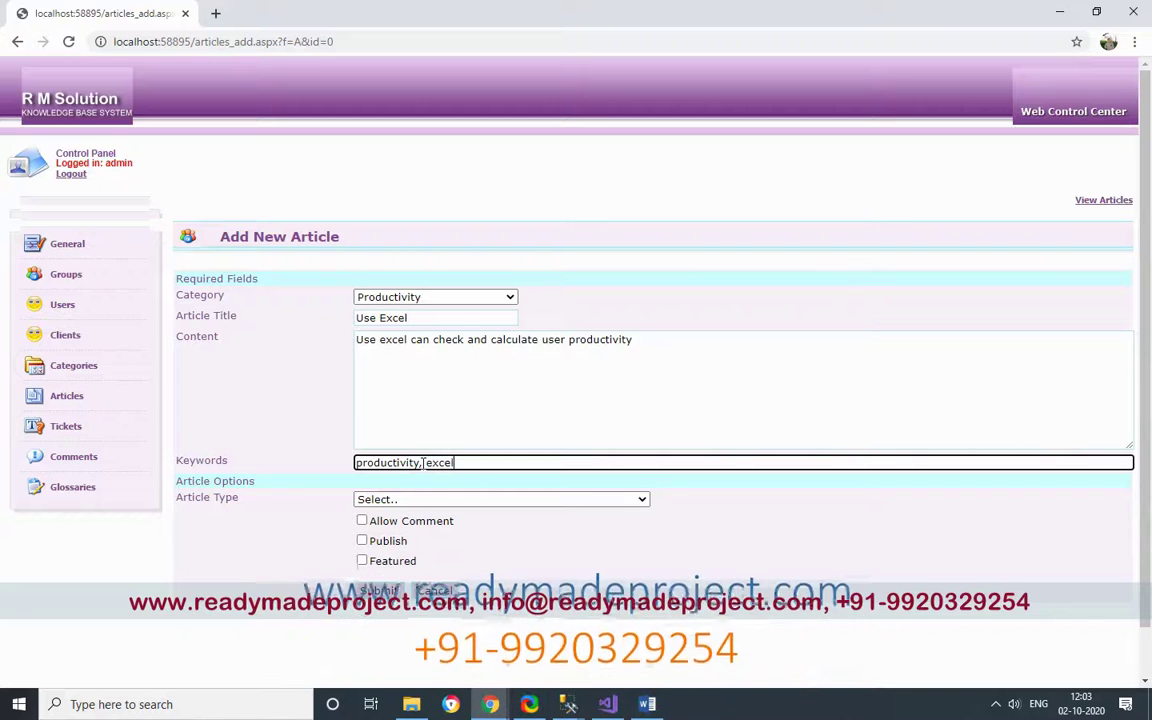
Set the article type to Public, enable Allow Comment, Publish and Featured, and submit the article
click(405, 499)
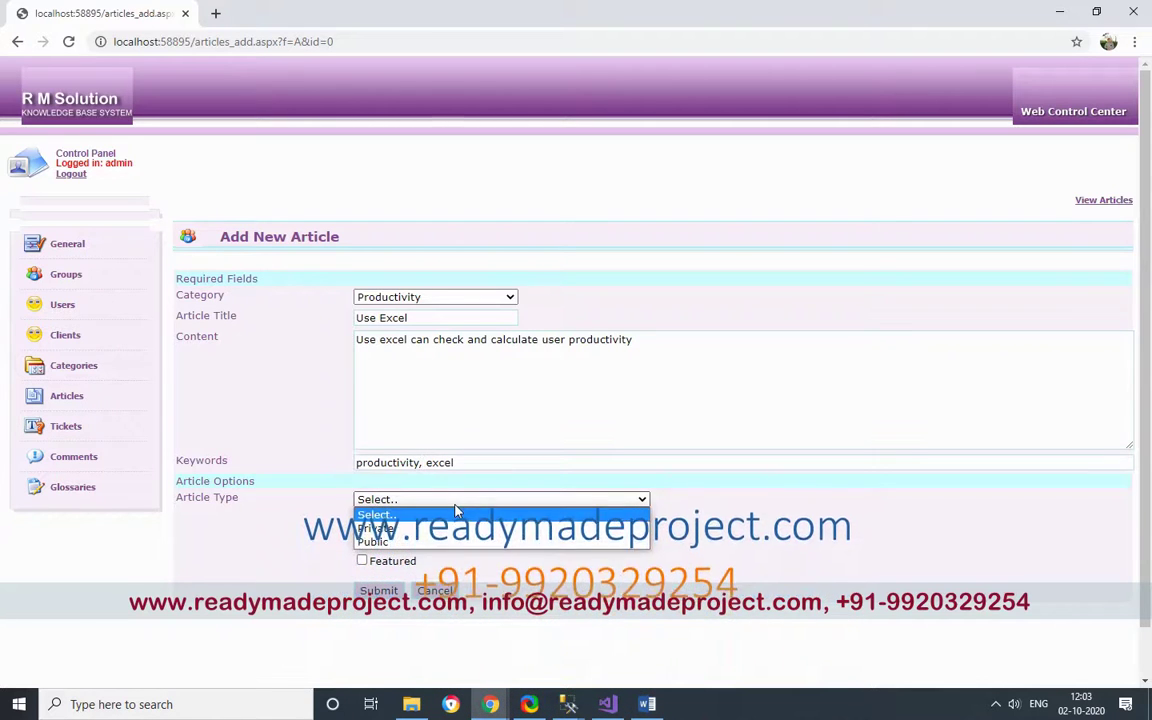
click(397, 543)
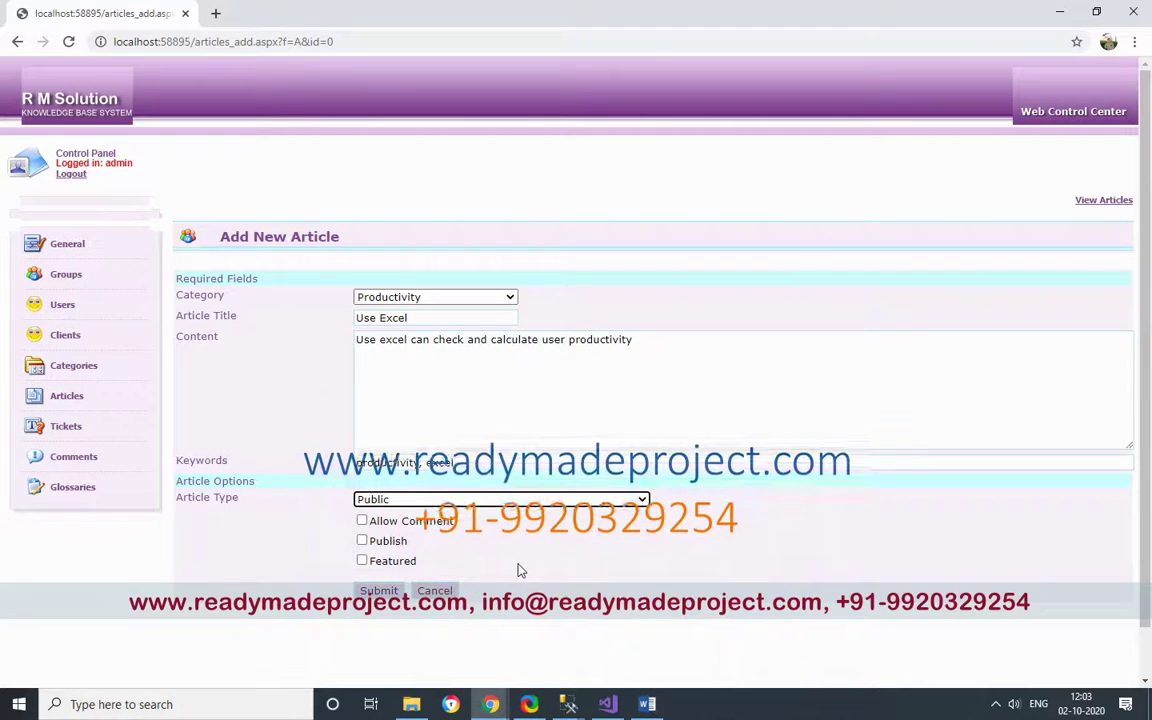
click(362, 521)
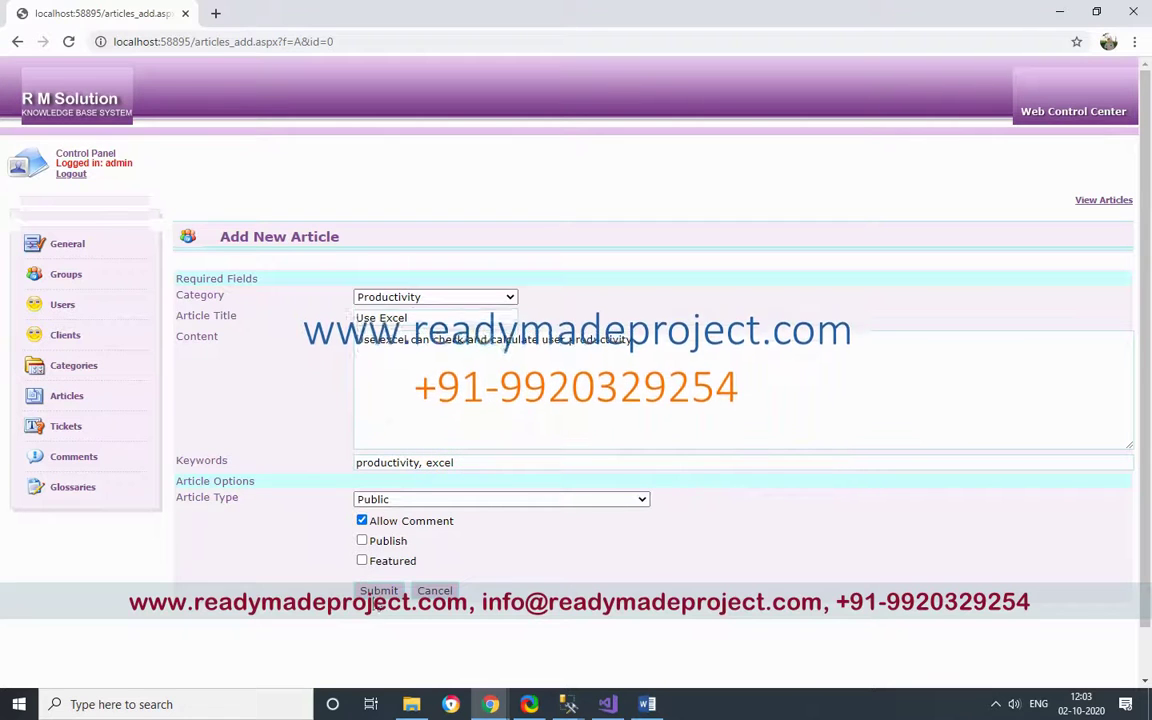
click(362, 540)
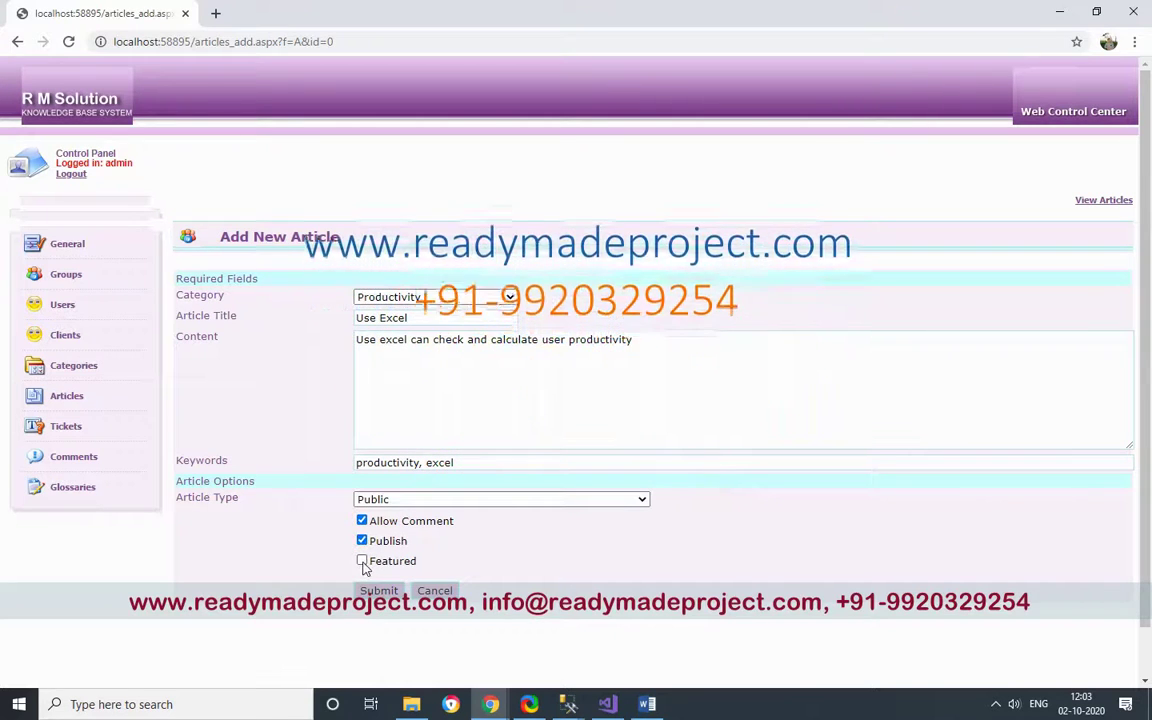
click(362, 560)
click(396, 595)
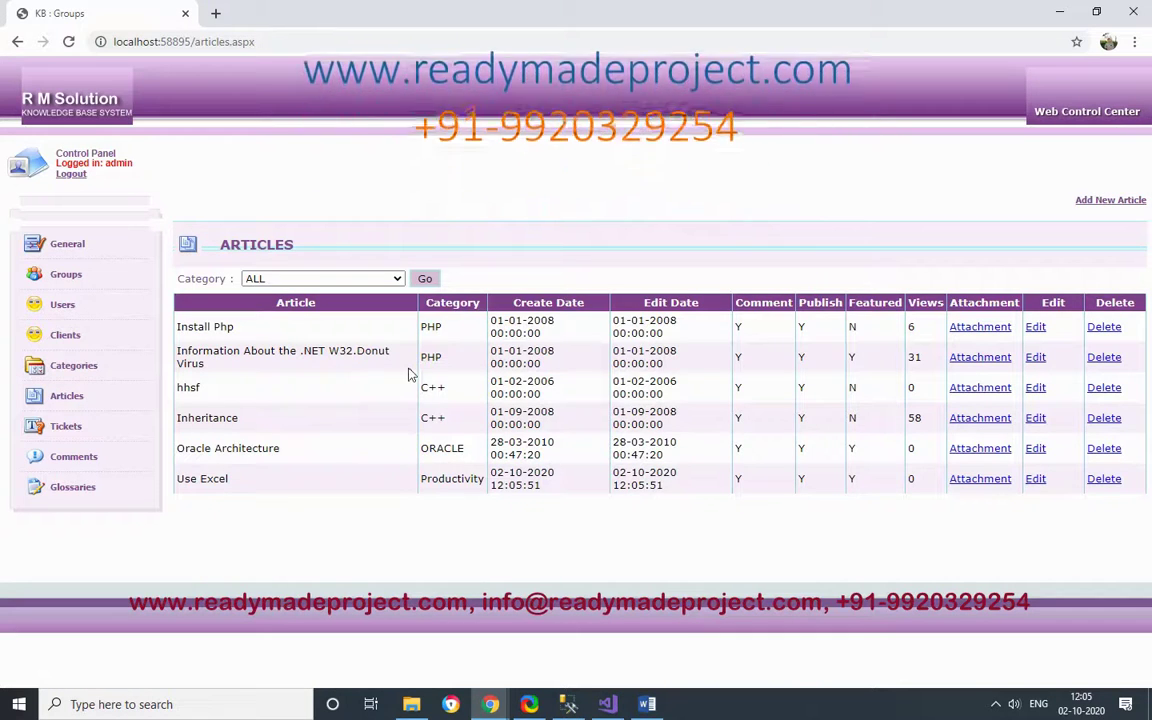
Filter the articles list by Productivity and review the Use Excel article's row and edit form, leaving its values as they are
click(330, 279)
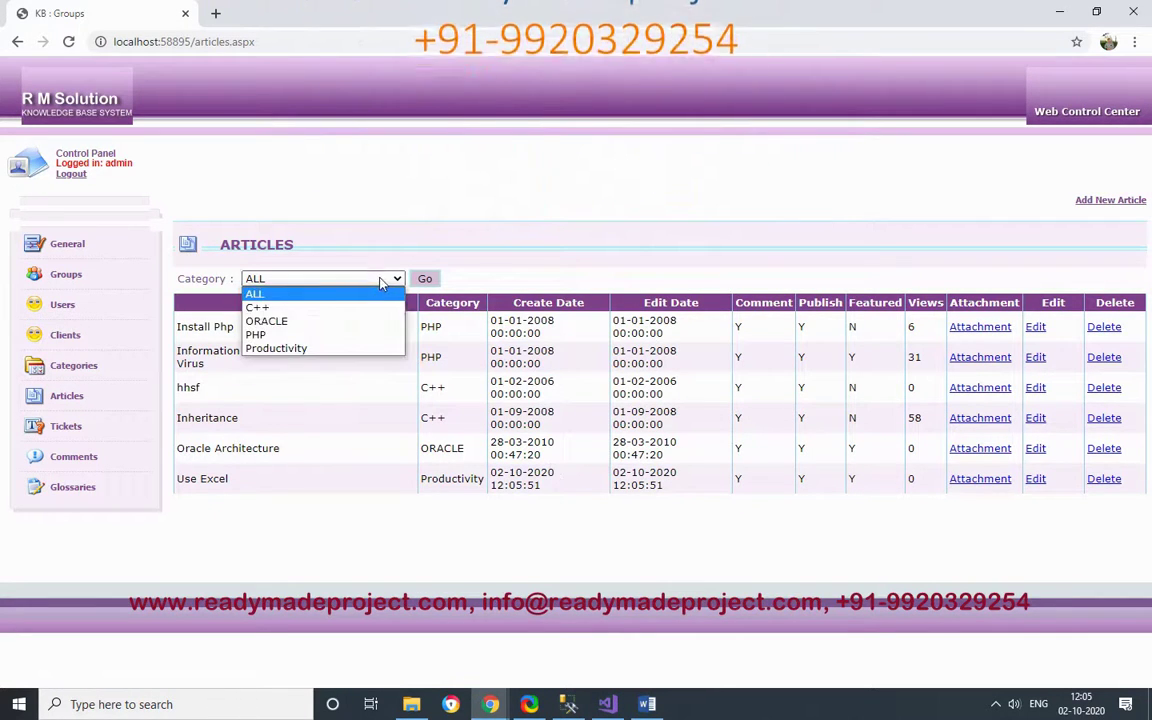
click(310, 347)
click(424, 279)
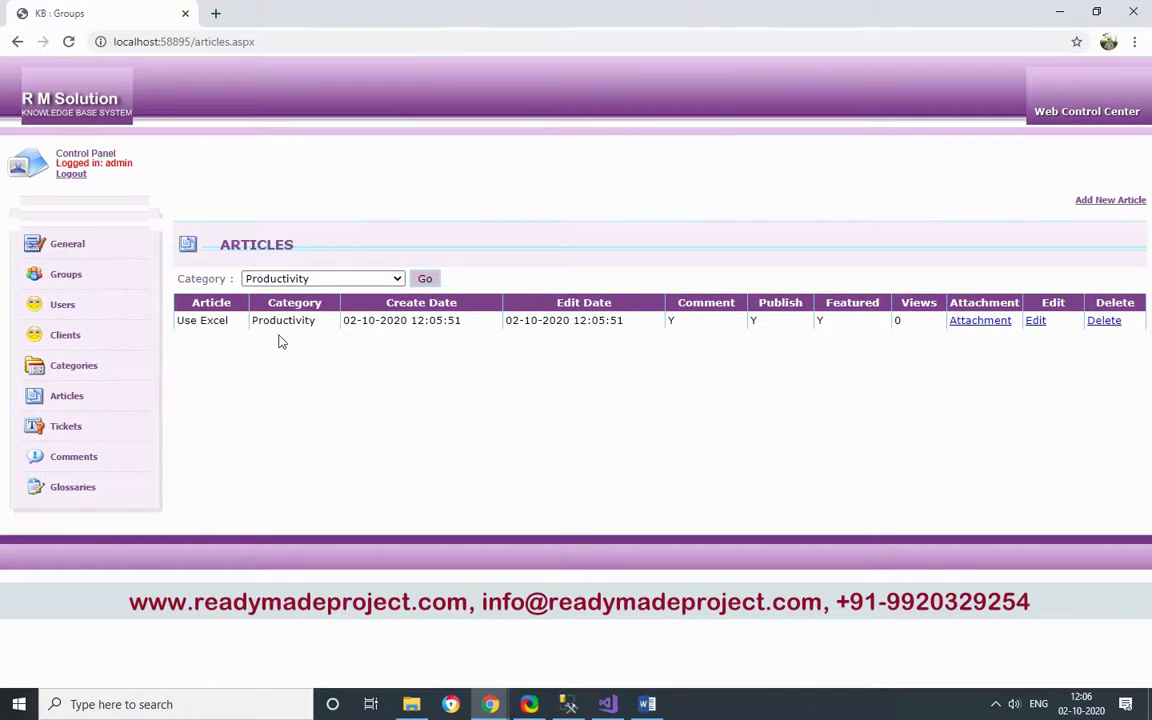
drag(270, 320, 810, 330)
click(812, 328)
click(1036, 321)
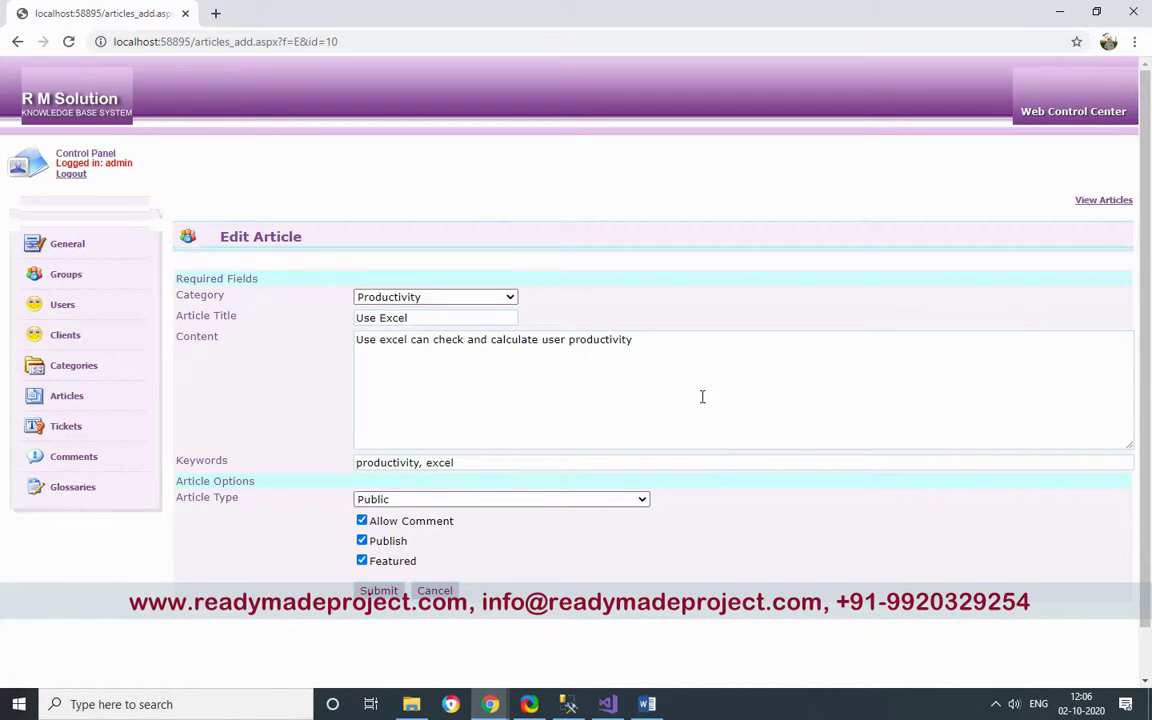
click(1104, 202)
Filter the articles list by Productivity again and open the attachment page of the Use Excel article
click(358, 279)
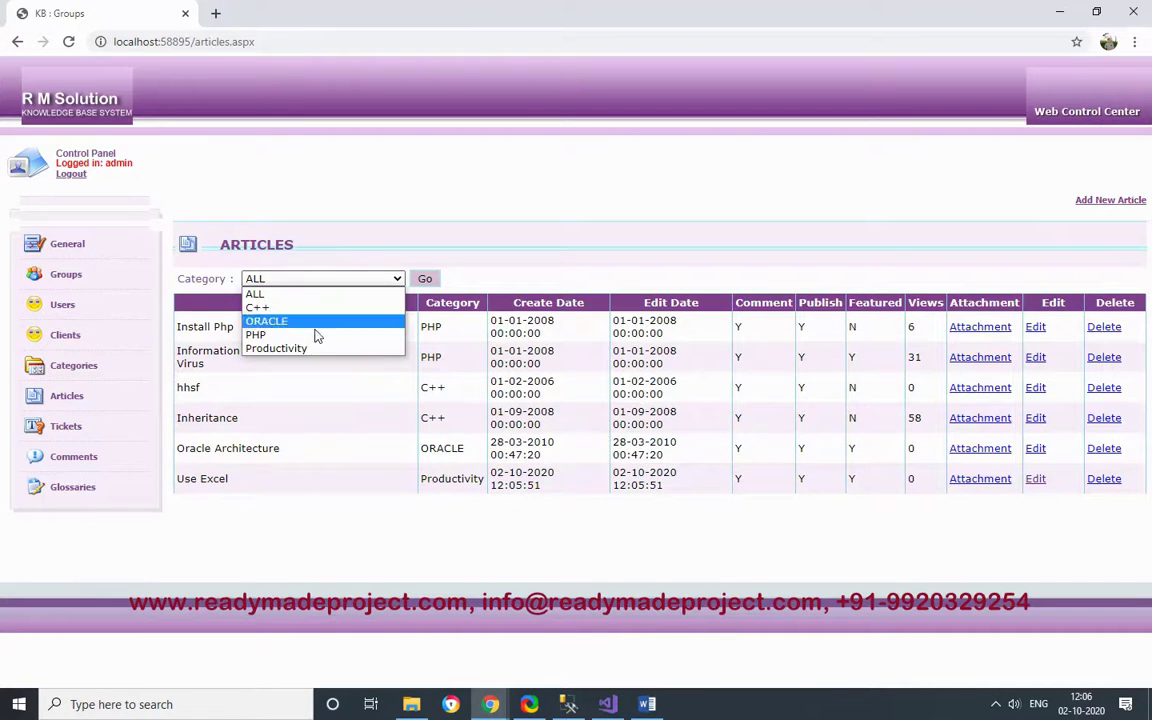
click(309, 349)
click(424, 279)
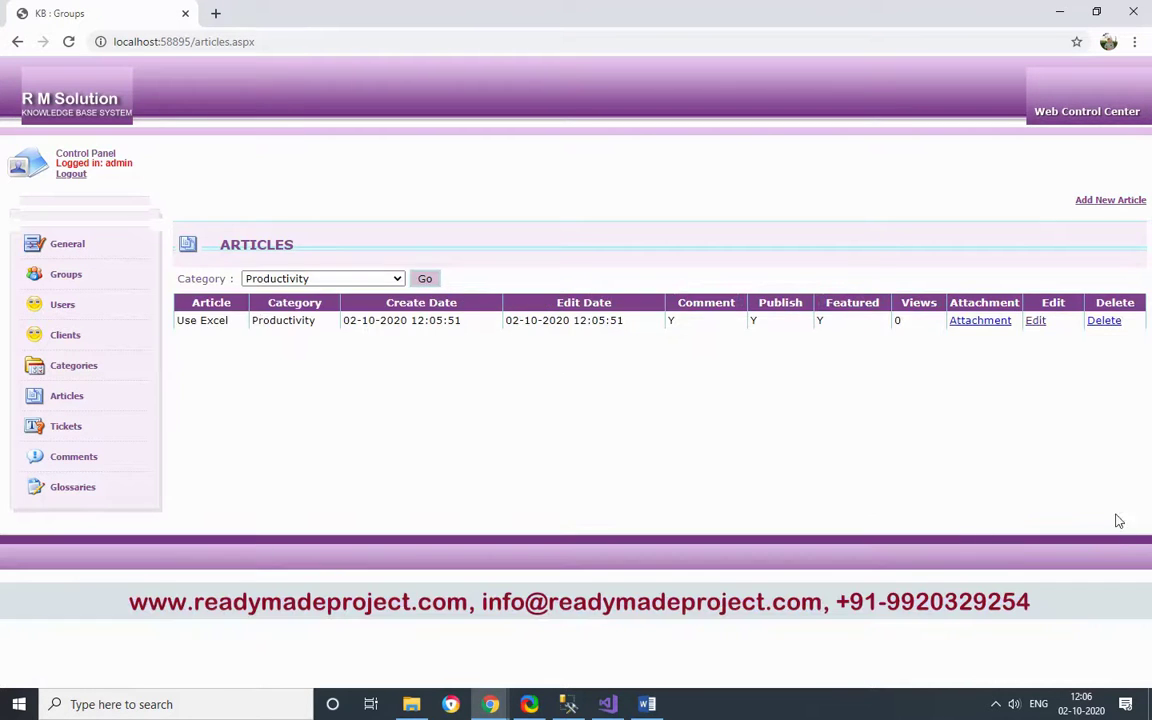
click(988, 324)
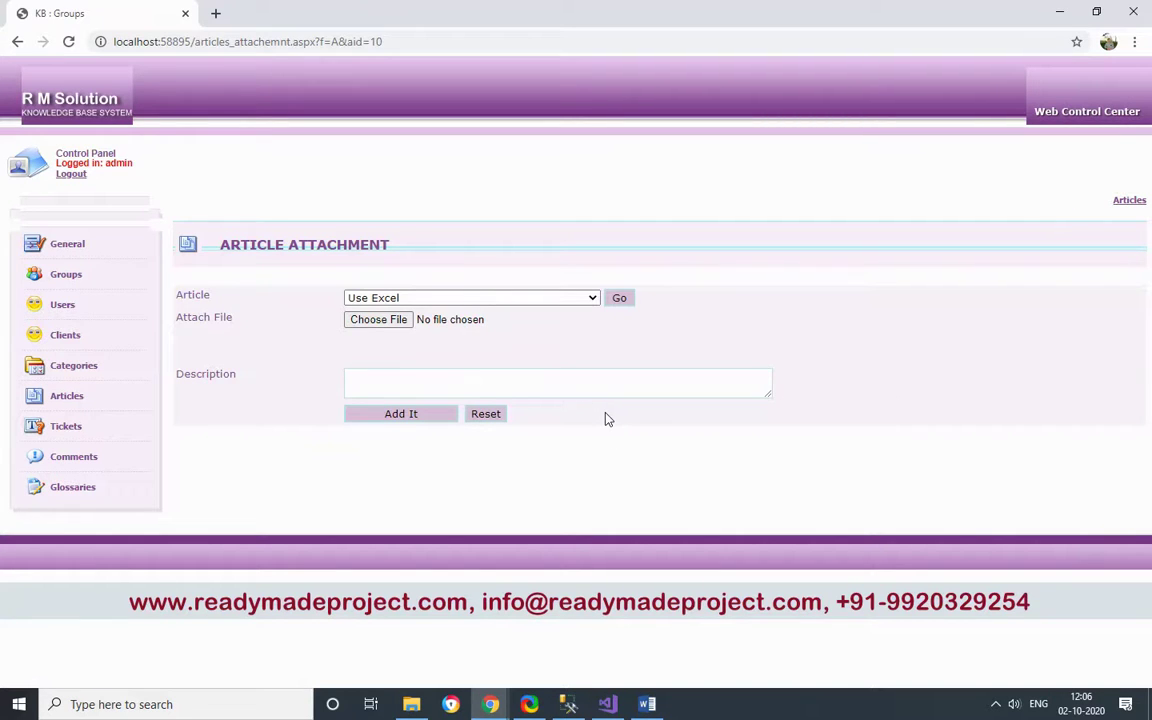
Open Notepad and write "Shortcut of excel" with "-CTR+S = SAVE" on the second line
key(super+r)
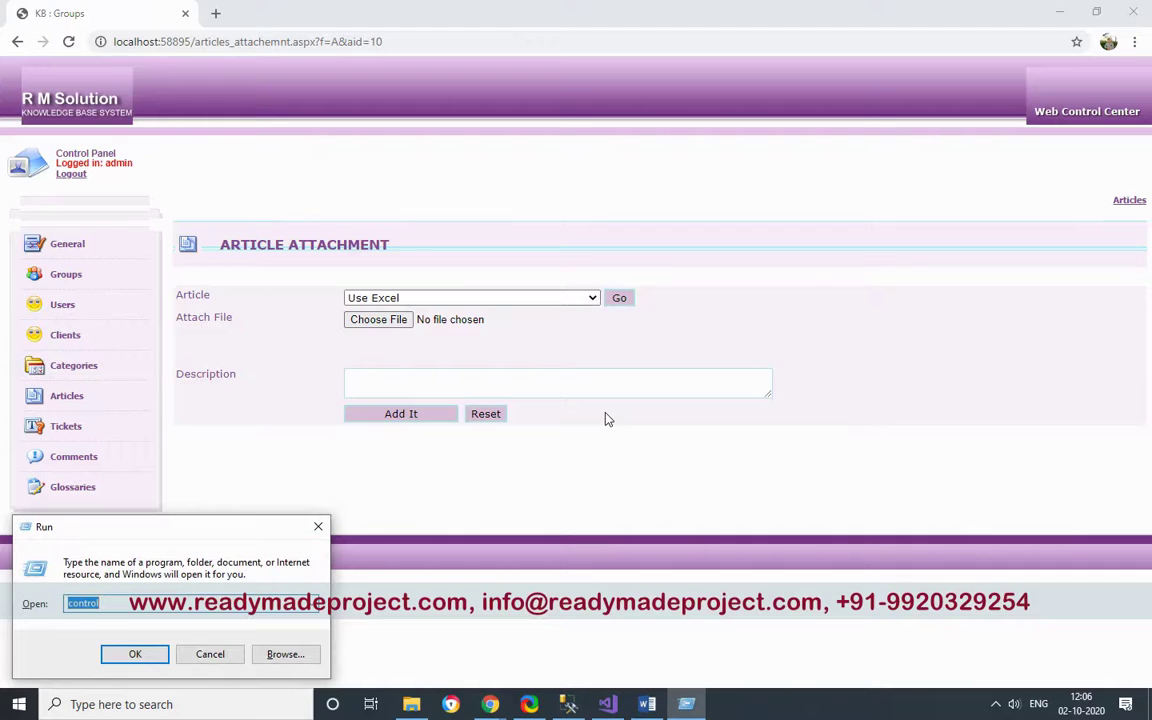
text(n)
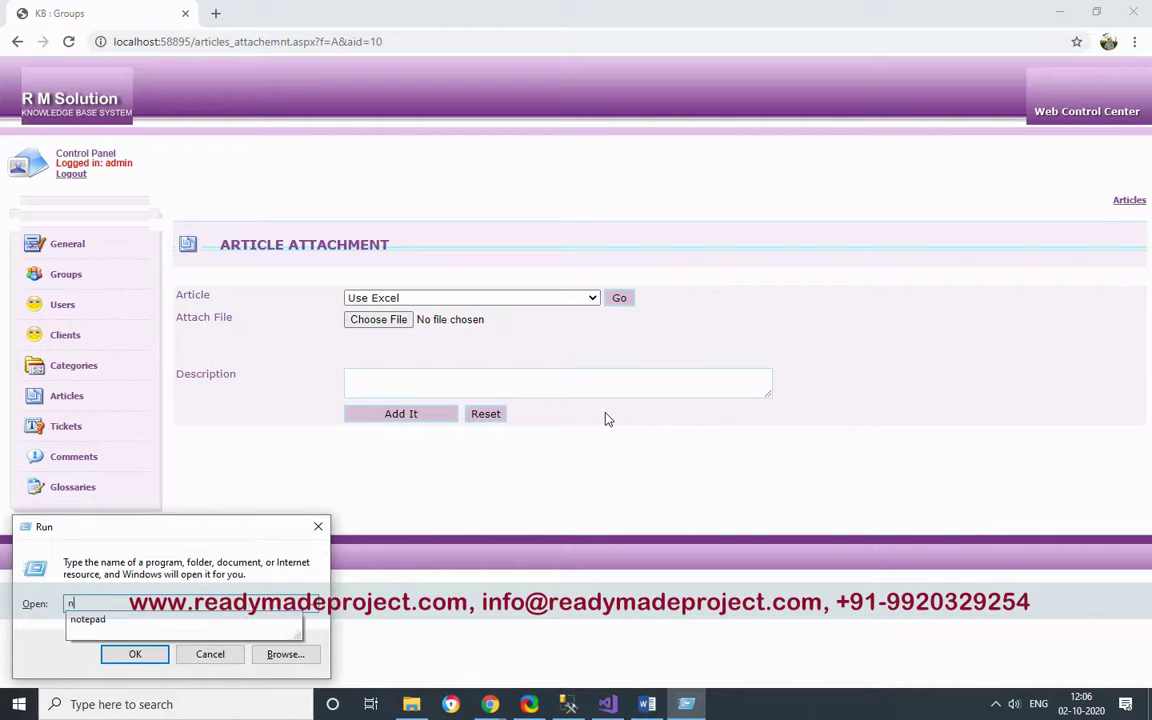
text(otepad)
key(Return)
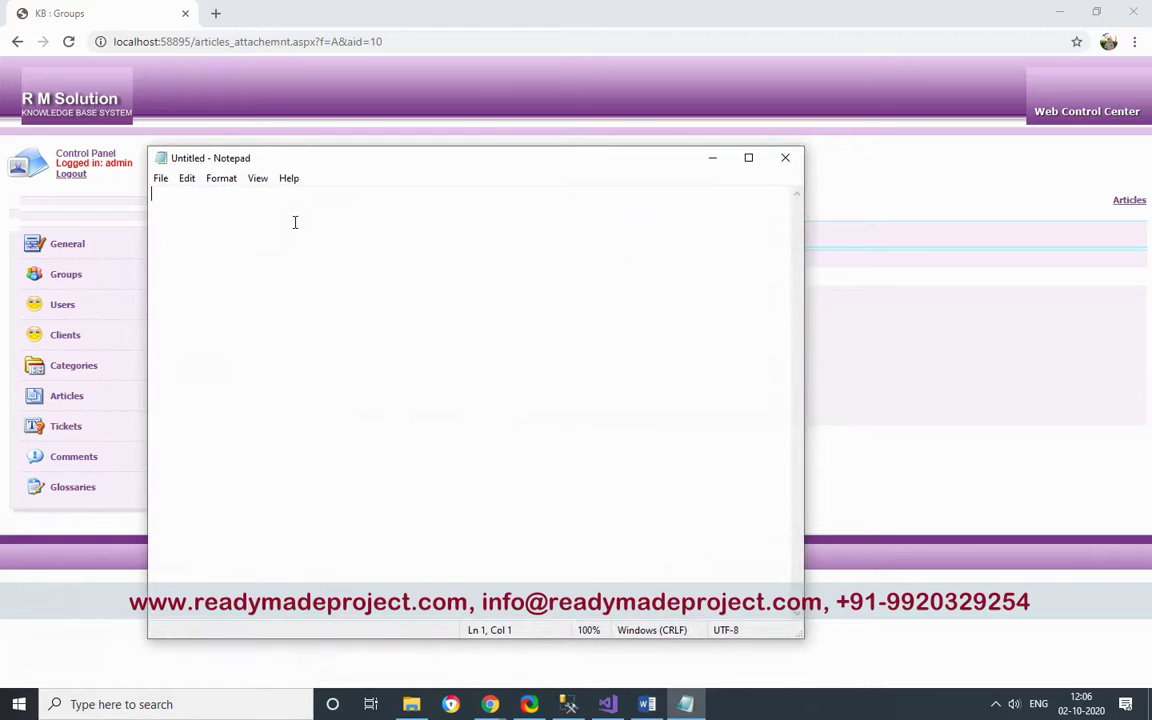
text(Shortc)
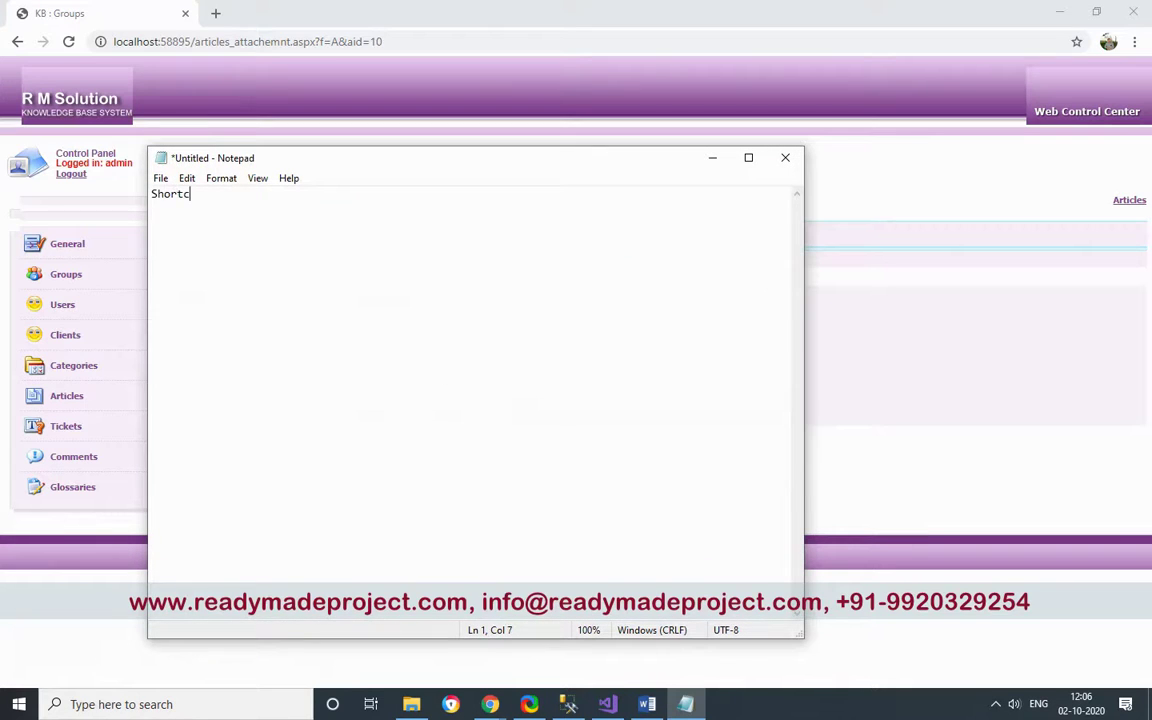
text(ut of excel)
key(Return)
text(-)
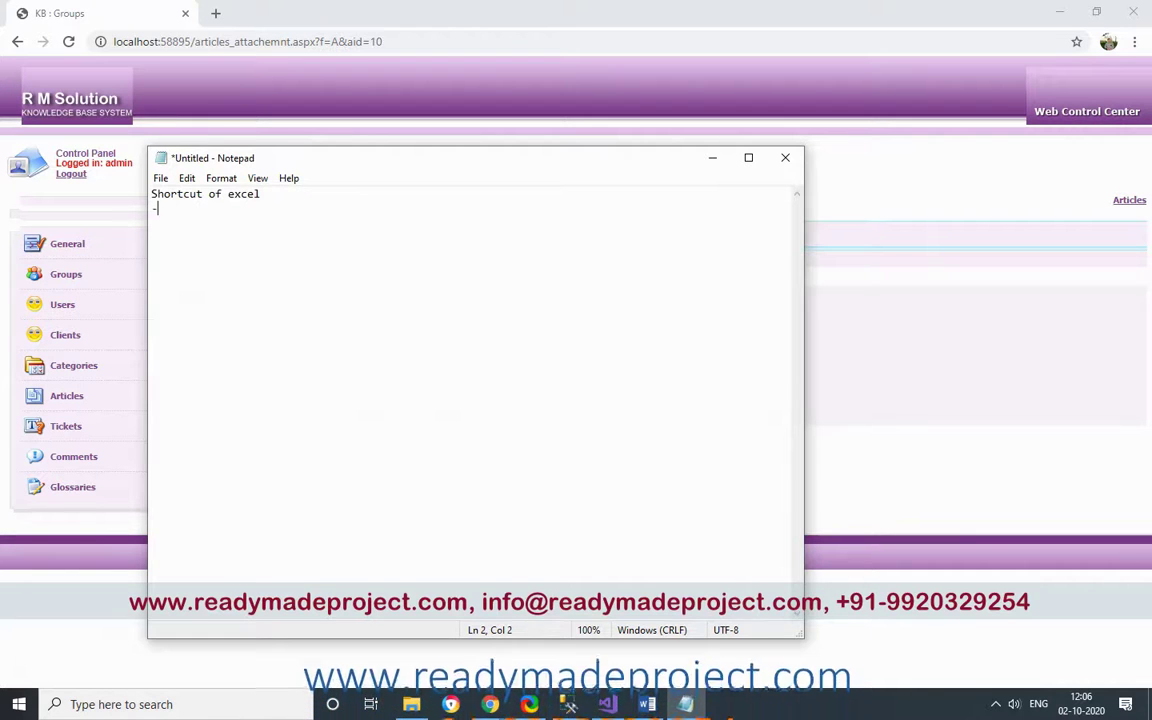
text(CTR)
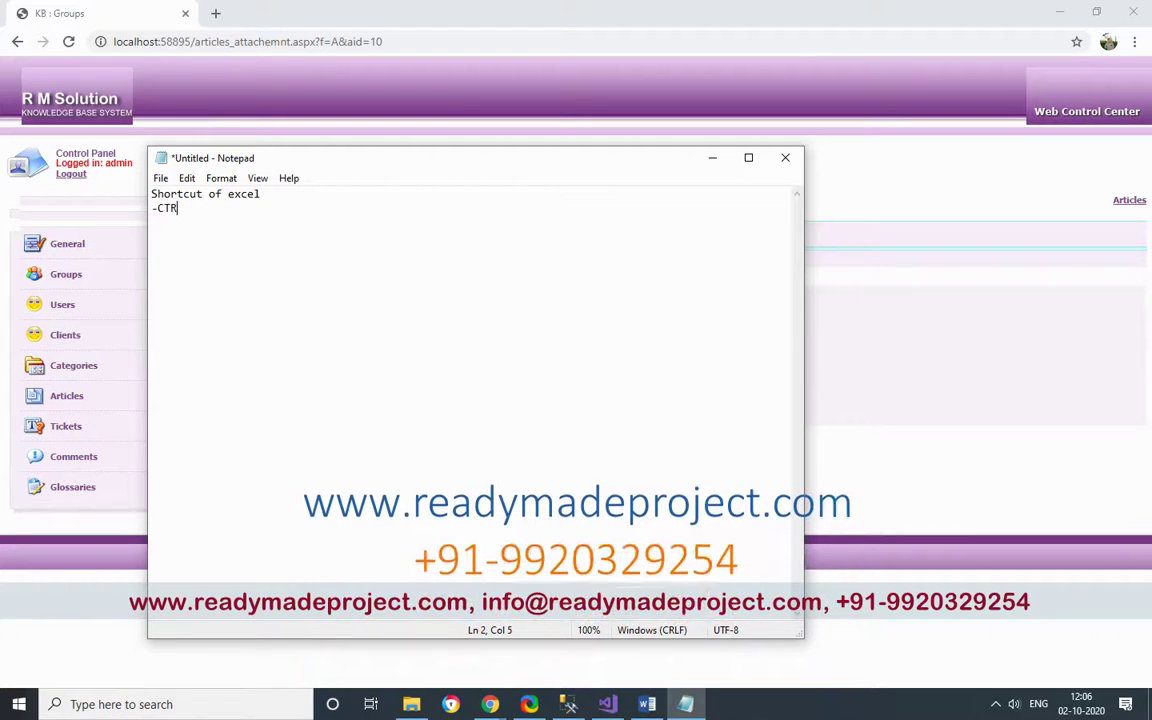
text(+S = S)
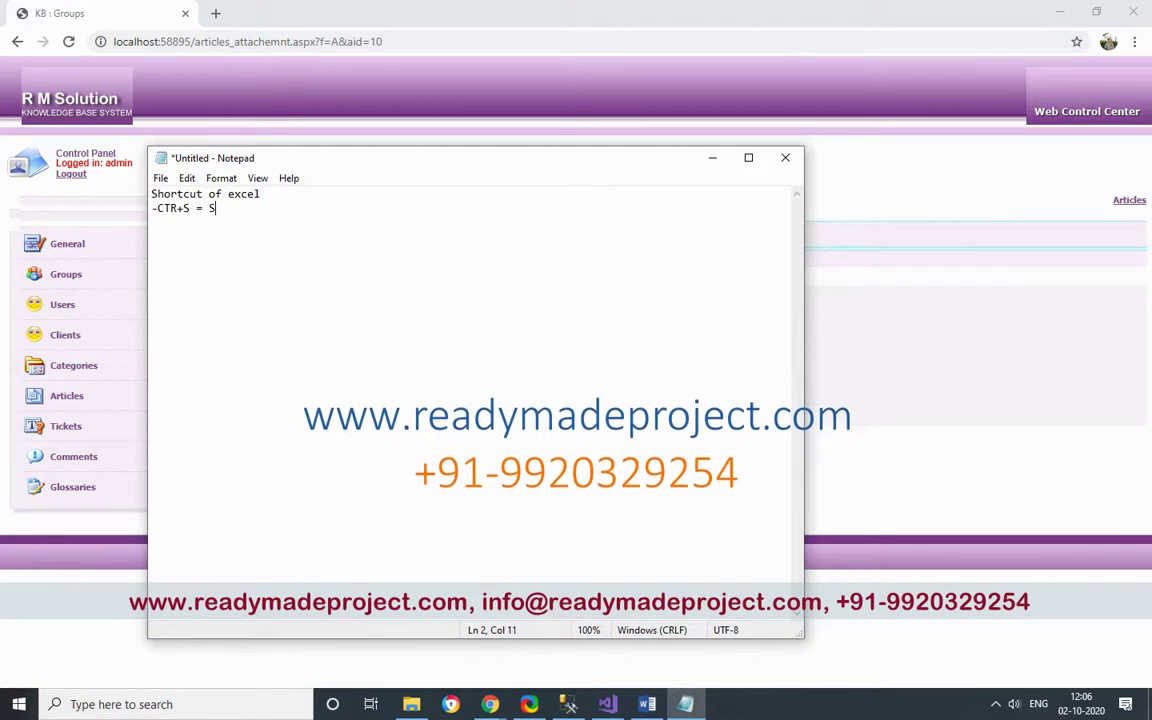
text(AVE)
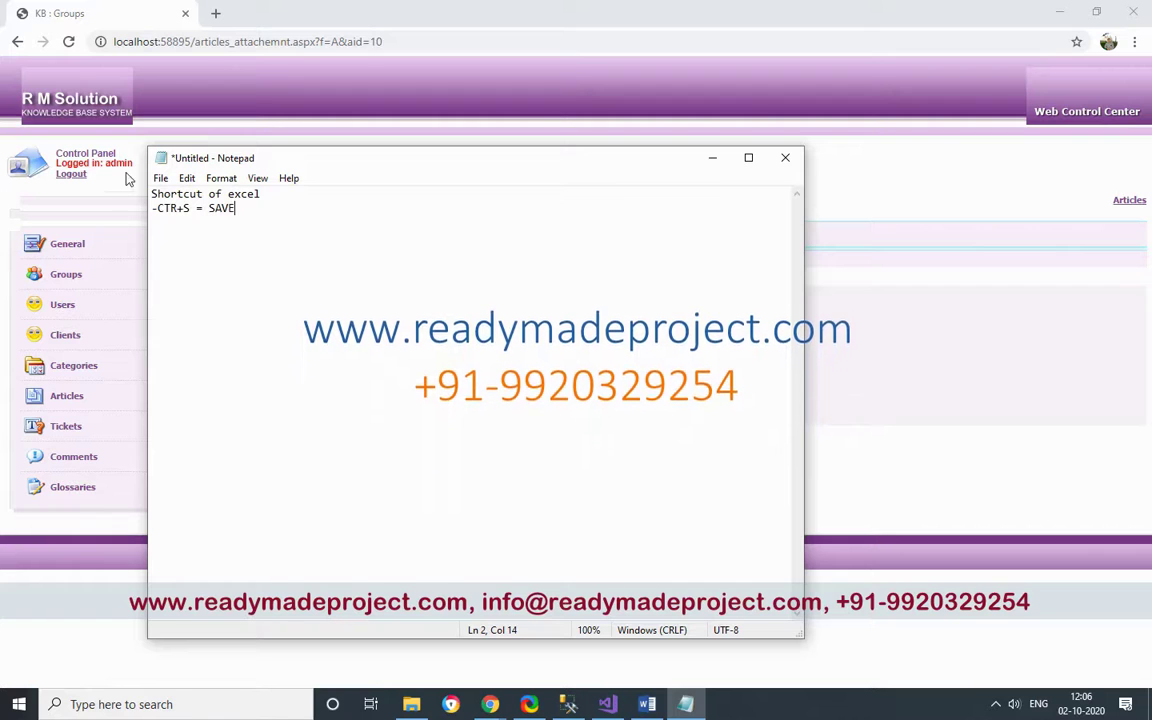
Save the text file to the Desktop as "excel shortcut" and close Notepad
click(161, 179)
click(200, 250)
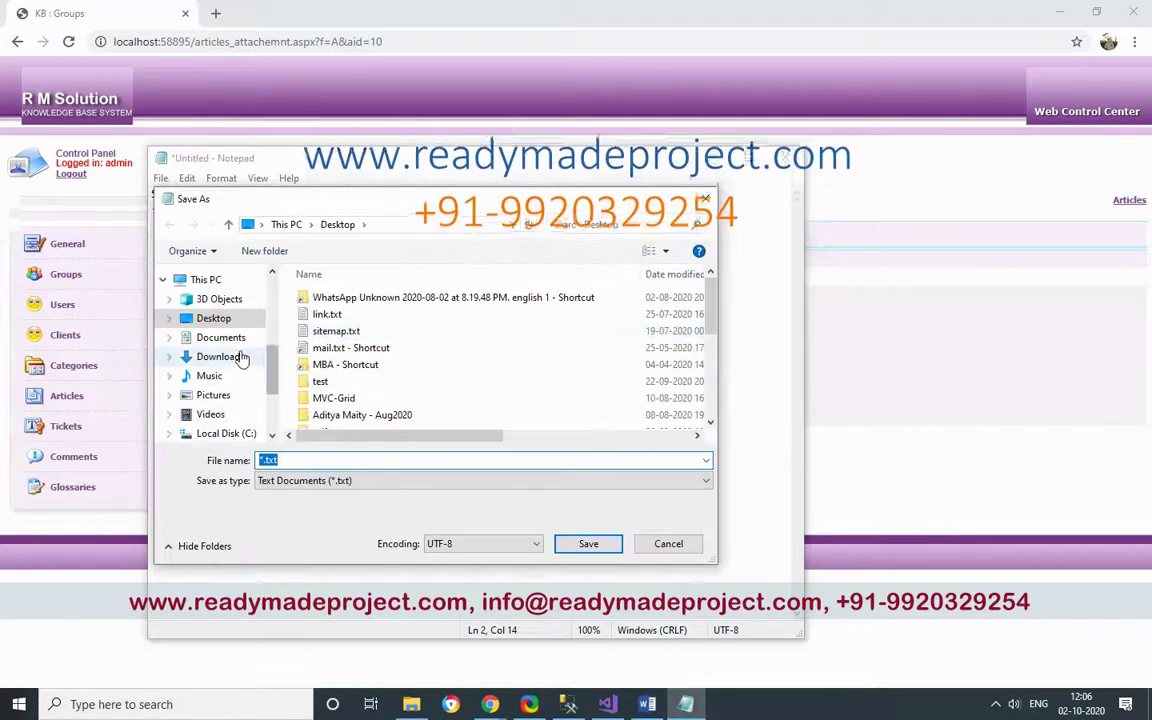
double_click(298, 459)
text(ex)
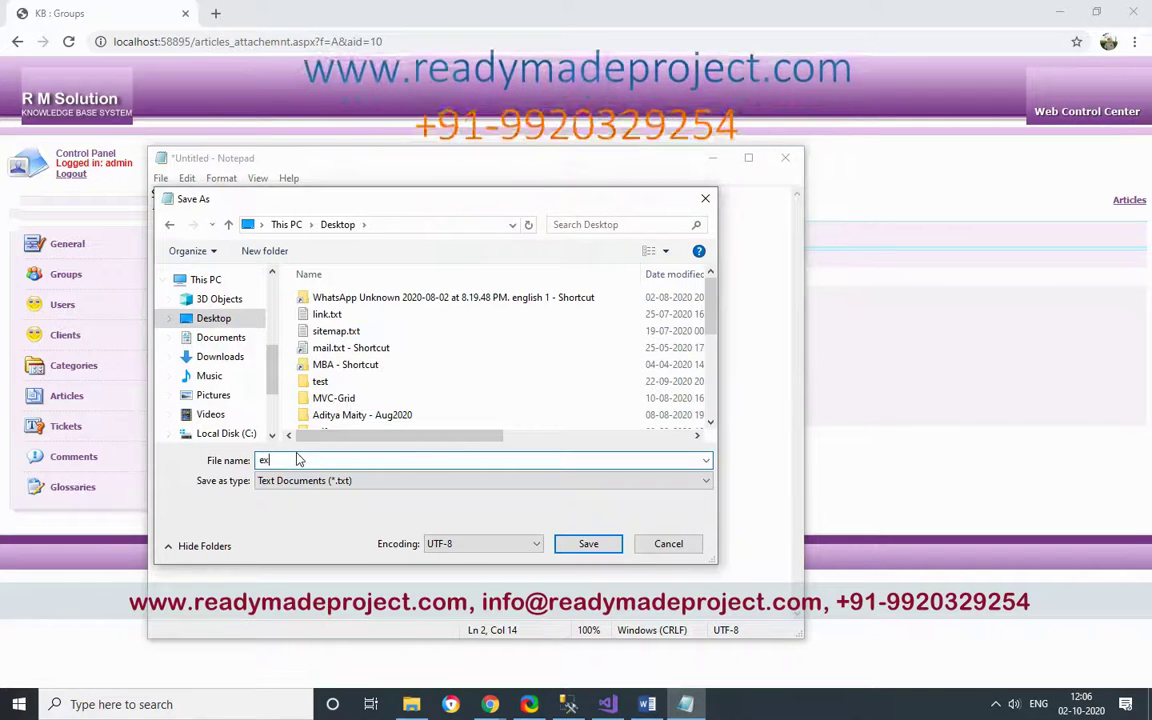
text(cel short)
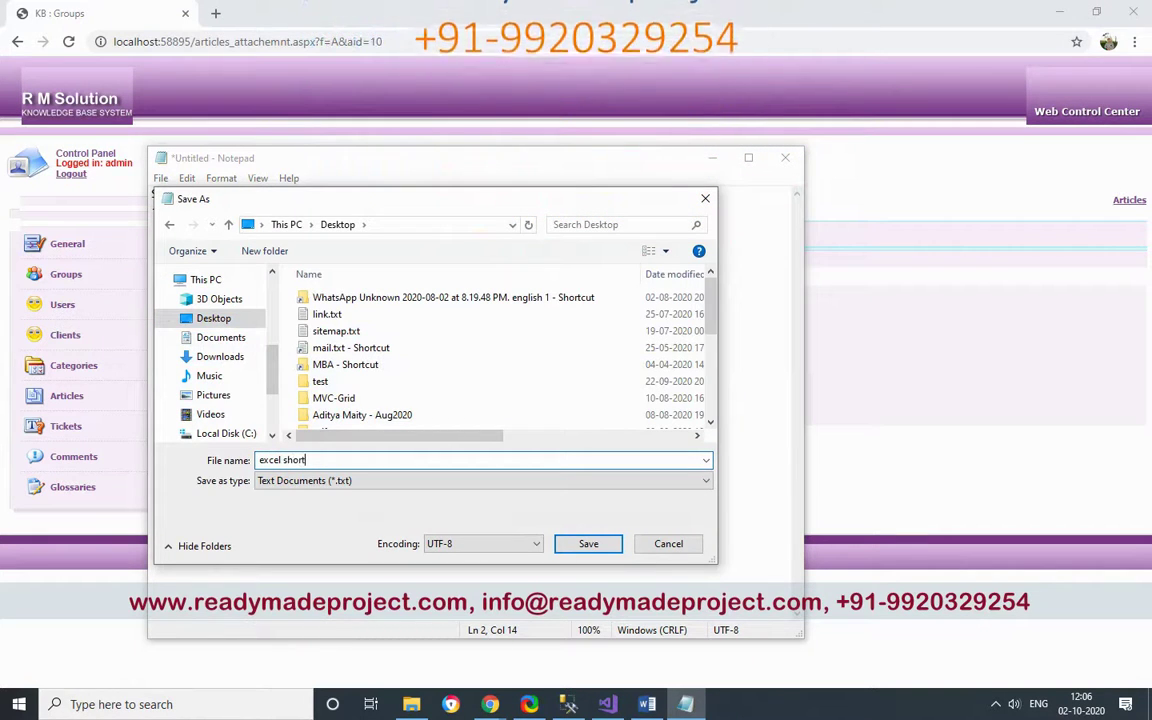
text(cut)
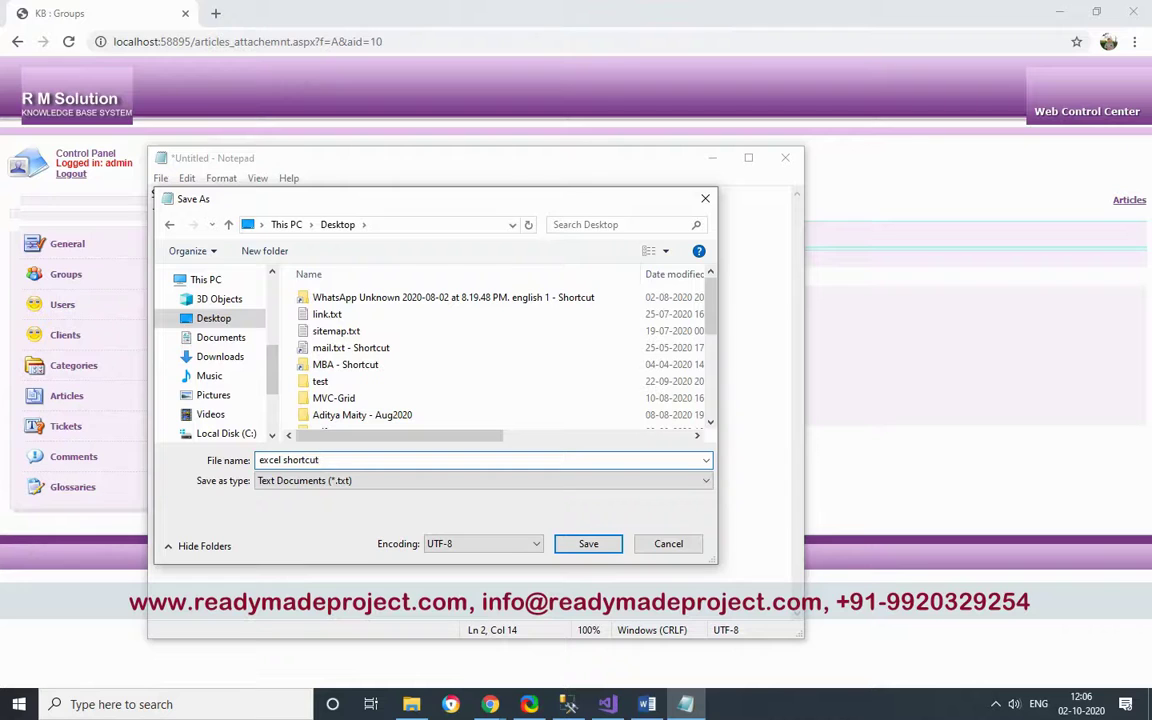
key(Return)
click(785, 157)
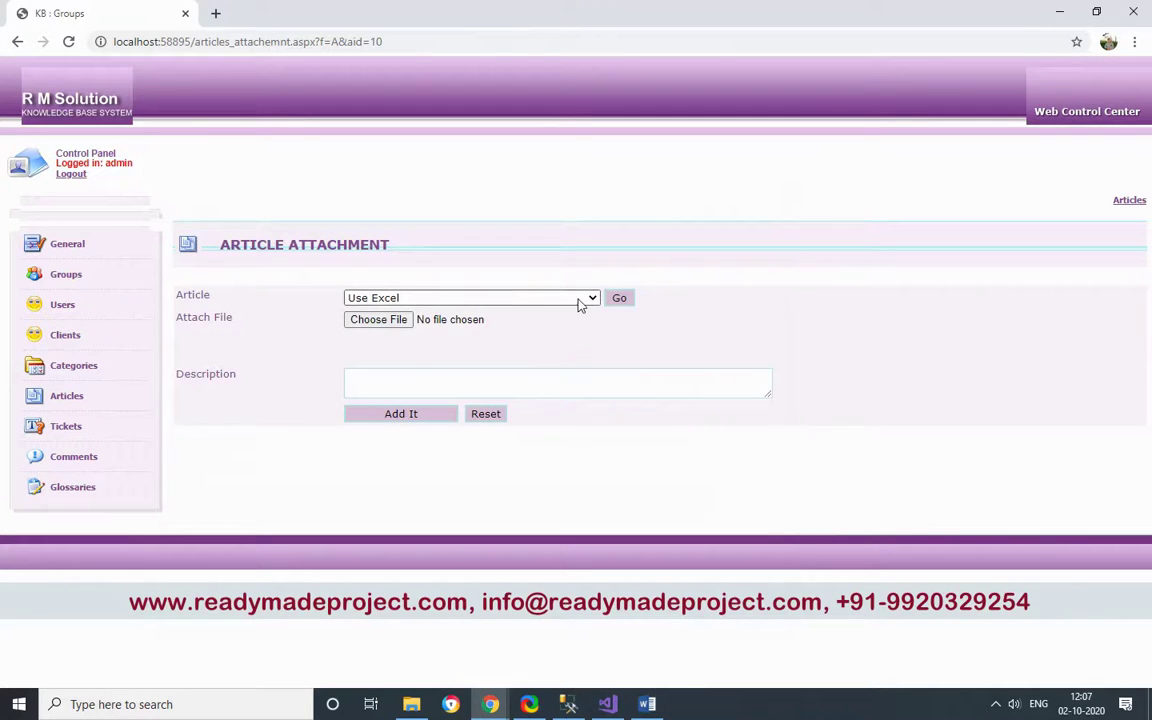
Attach "excel shortcut.txt" from the Desktop to the Use Excel article with the description "List of shortcut key of excel"
click(390, 324)
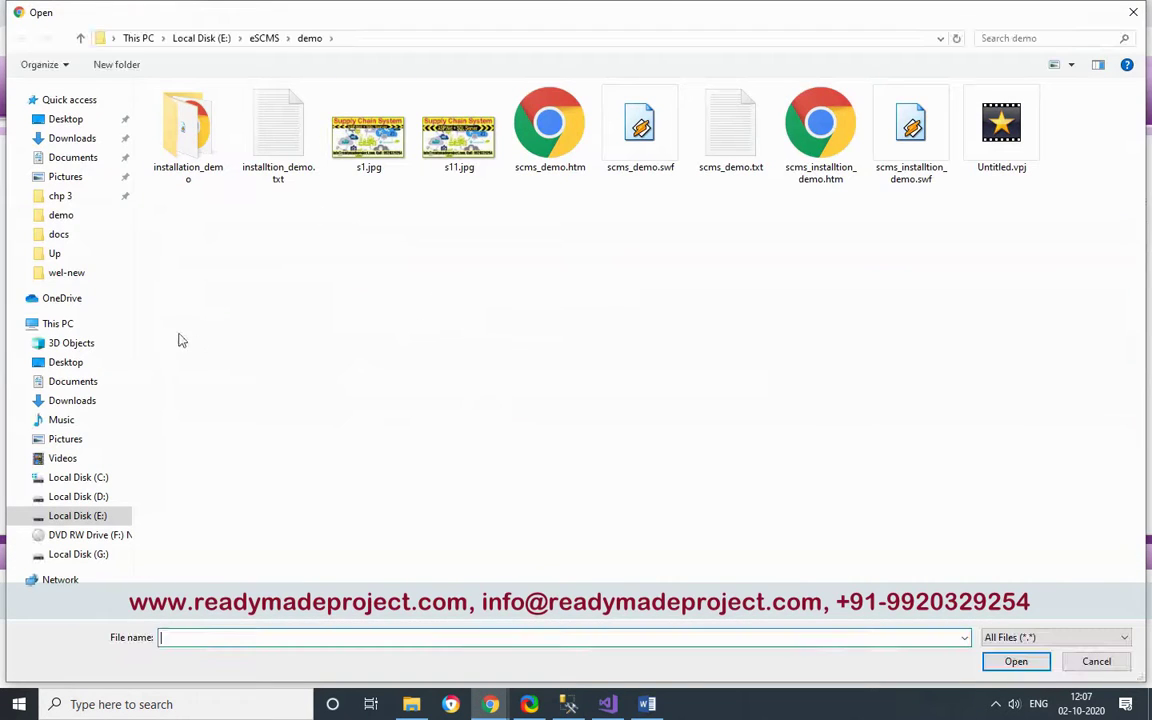
click(65, 119)
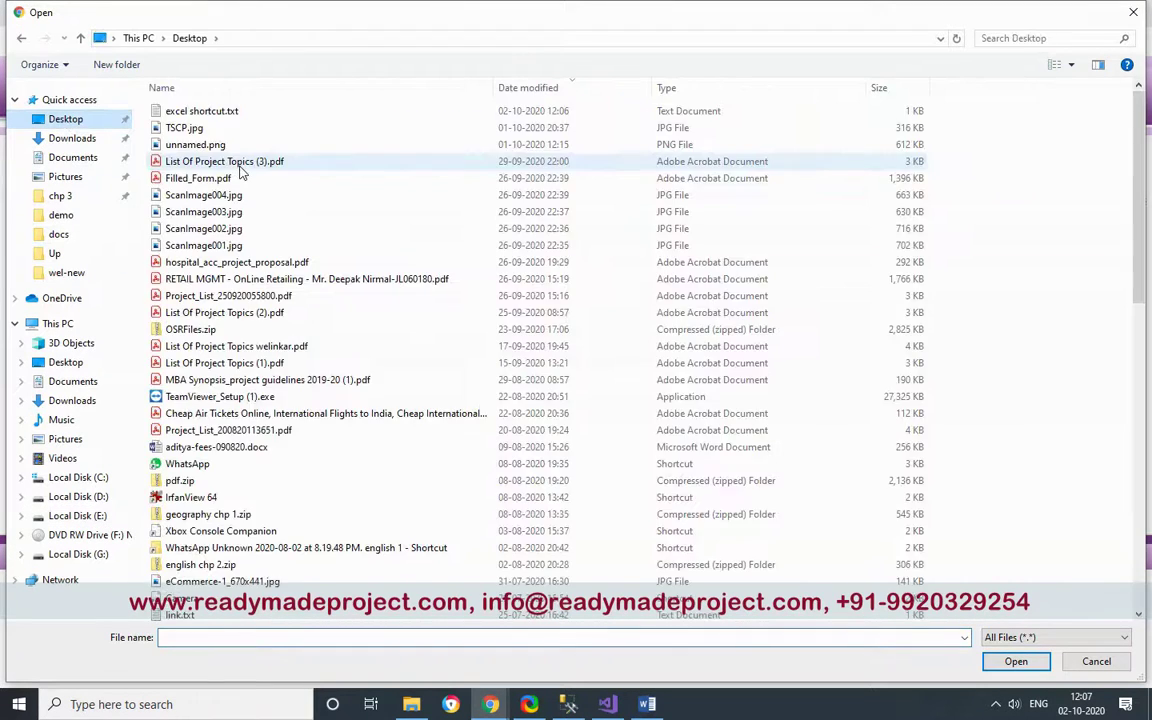
click(212, 112)
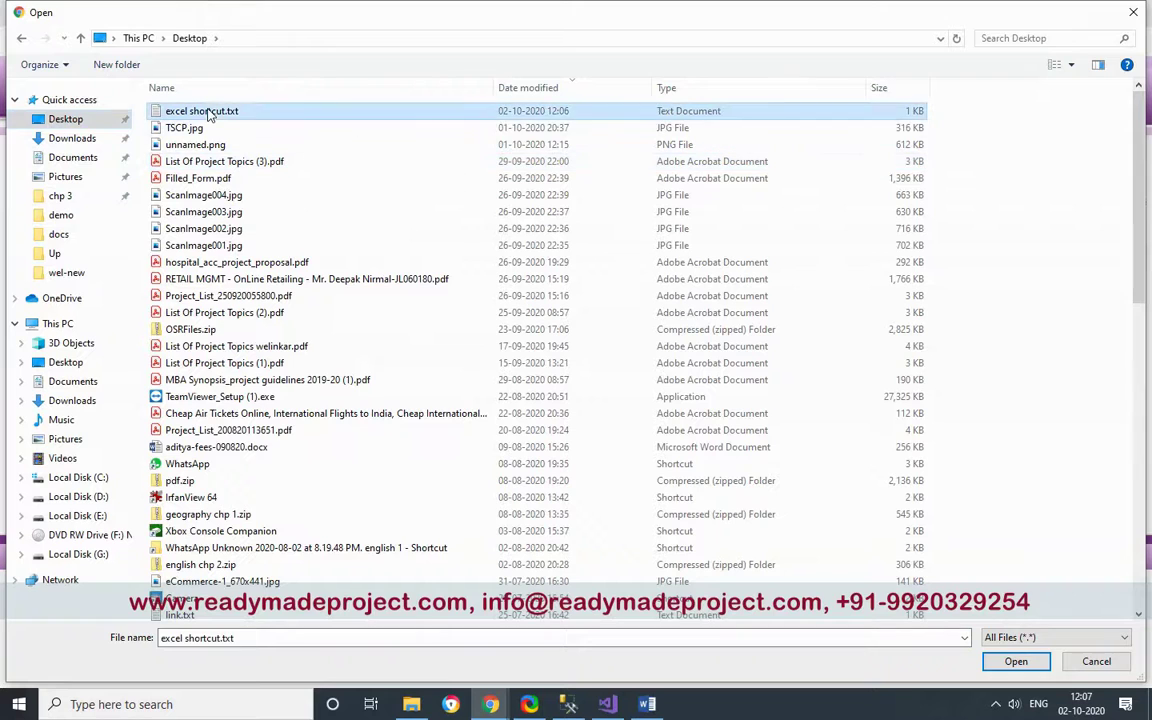
click(1016, 661)
click(432, 377)
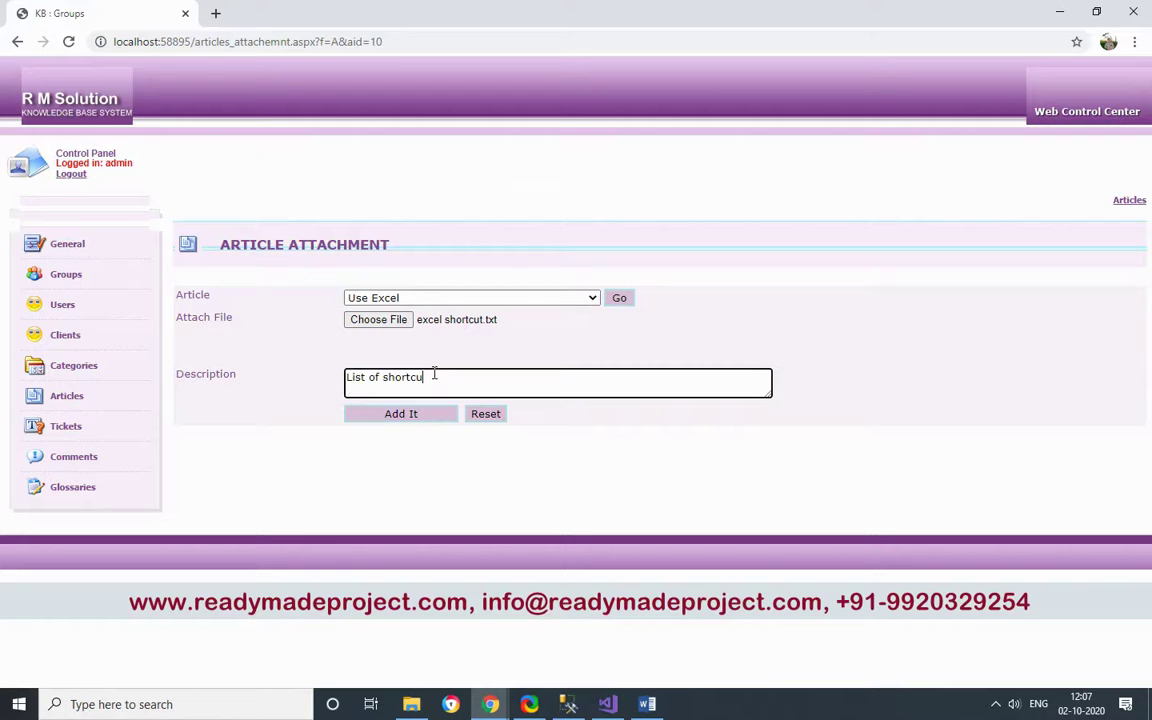
text(t key of excel)
click(422, 415)
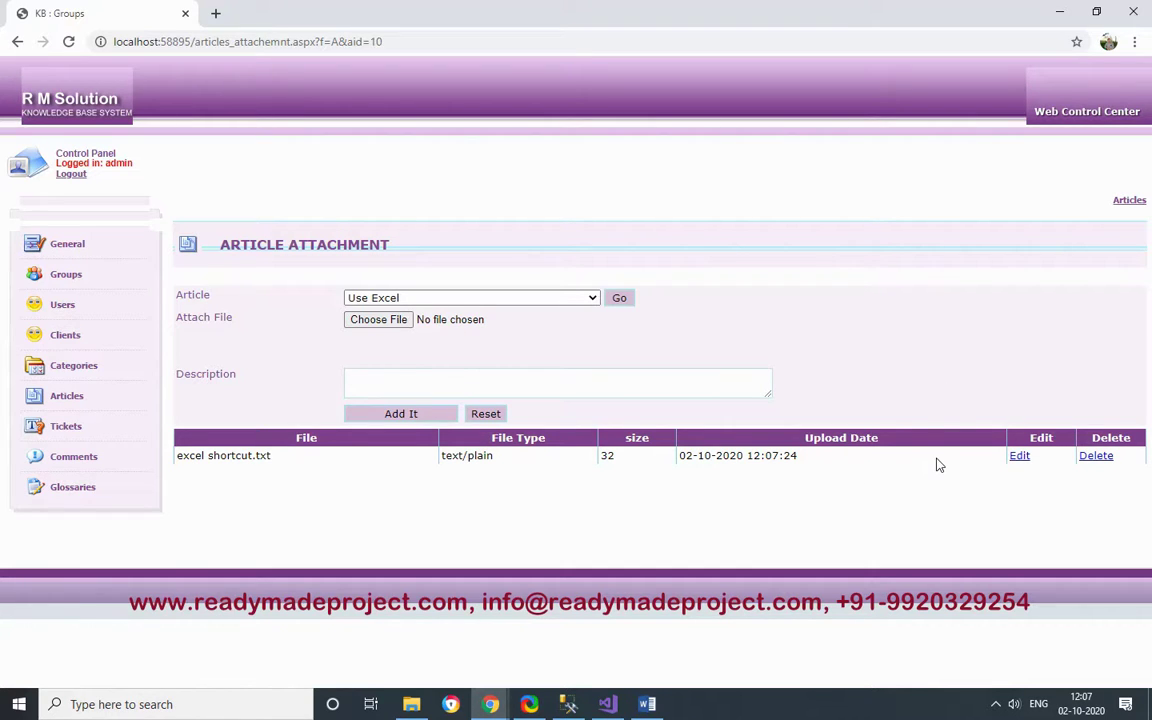
Review the admin tickets list and the glossaries, and log out of the admin account
click(66, 428)
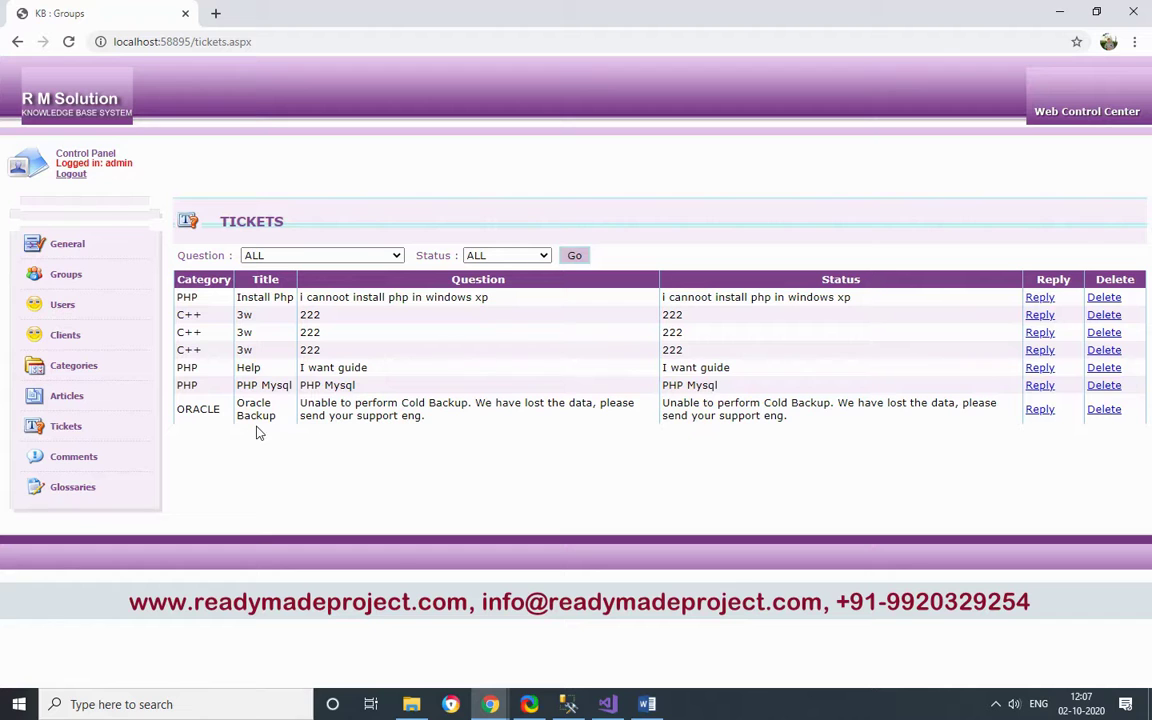
click(83, 488)
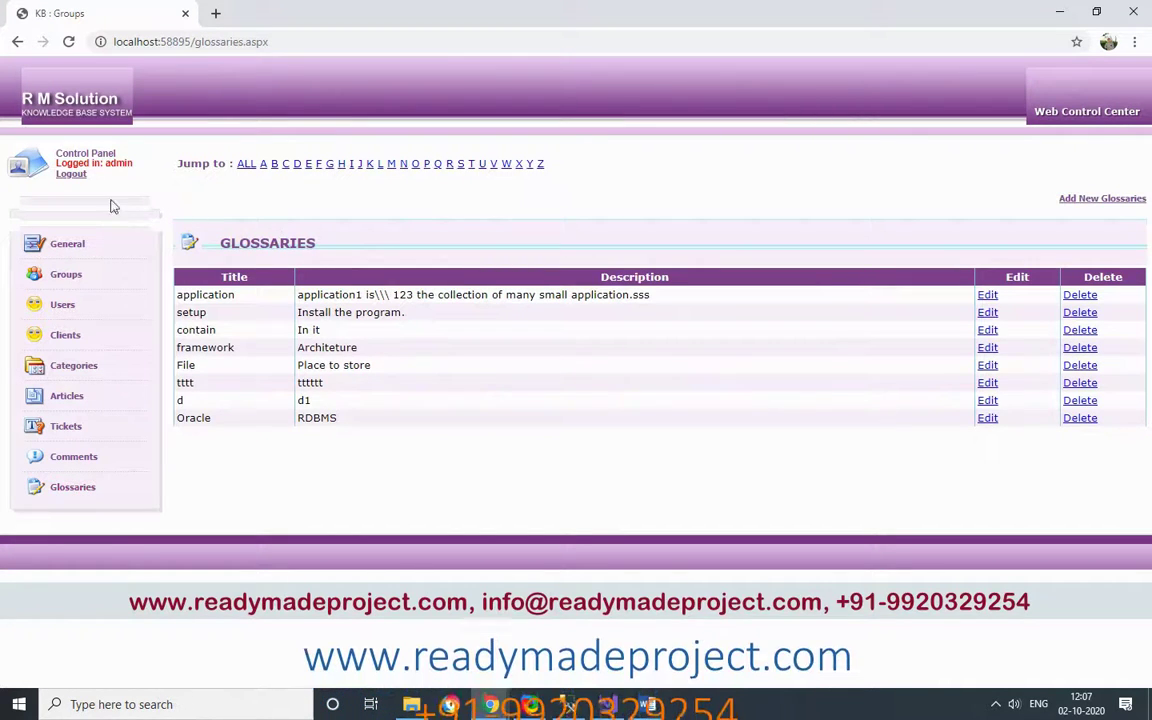
click(71, 174)
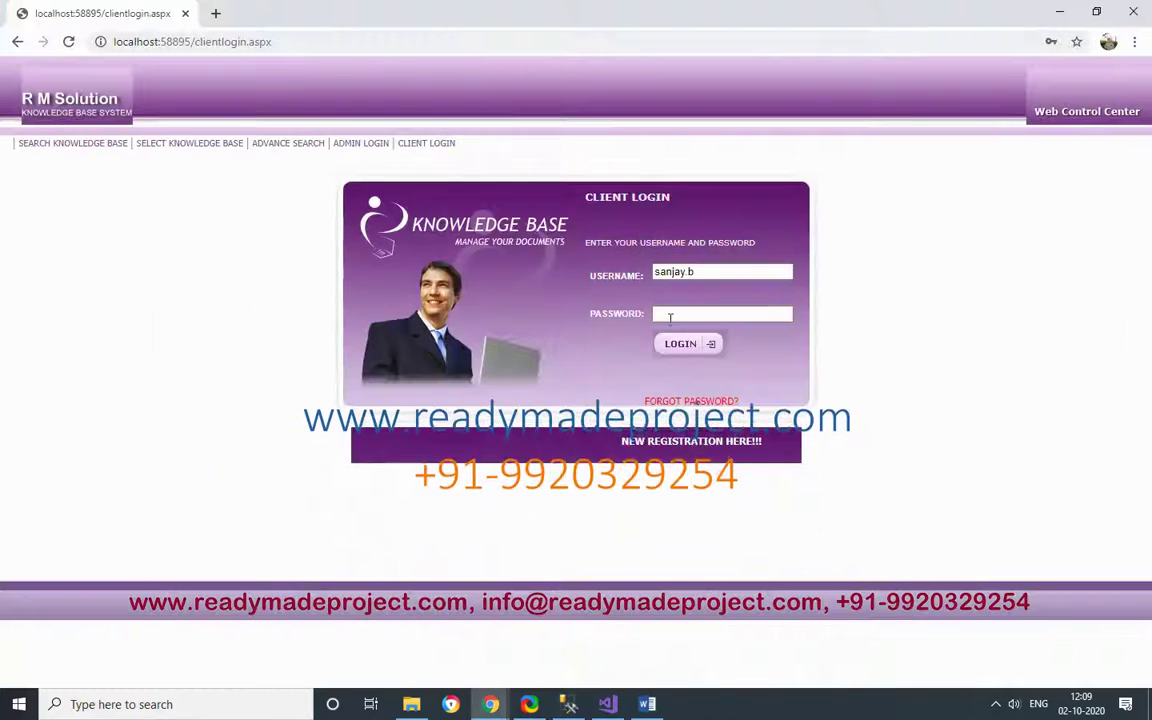
Enter the client's account password in the client login form and log in
click(703, 316)
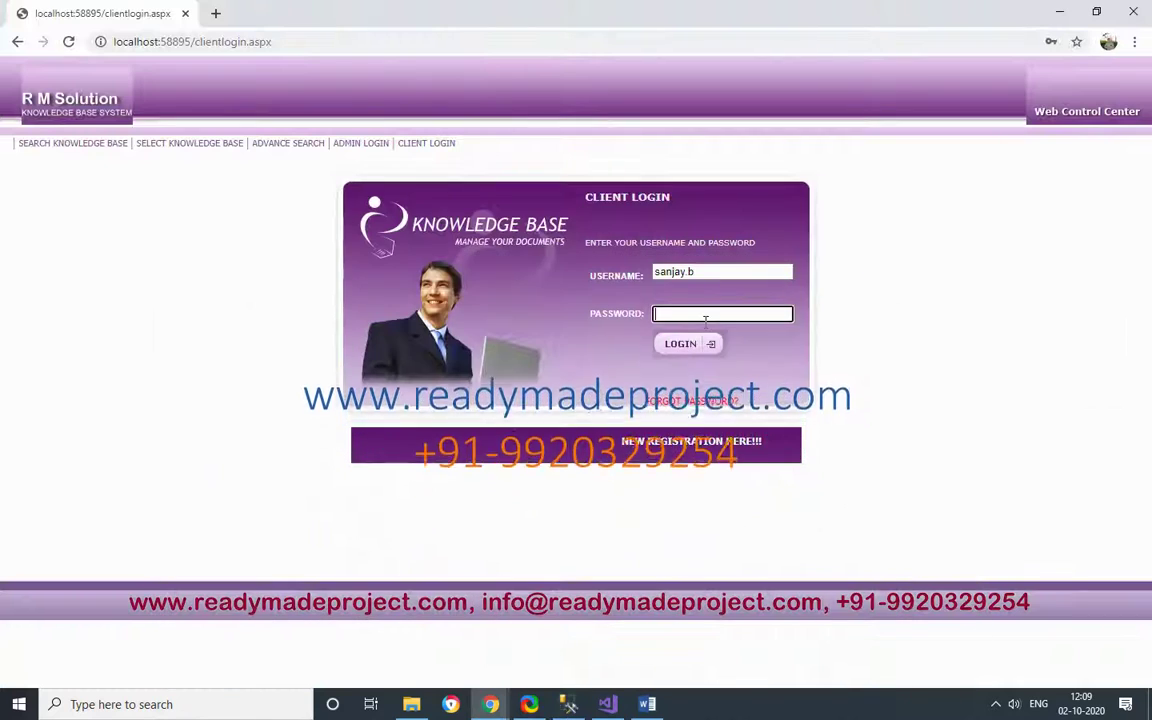
text(••••)
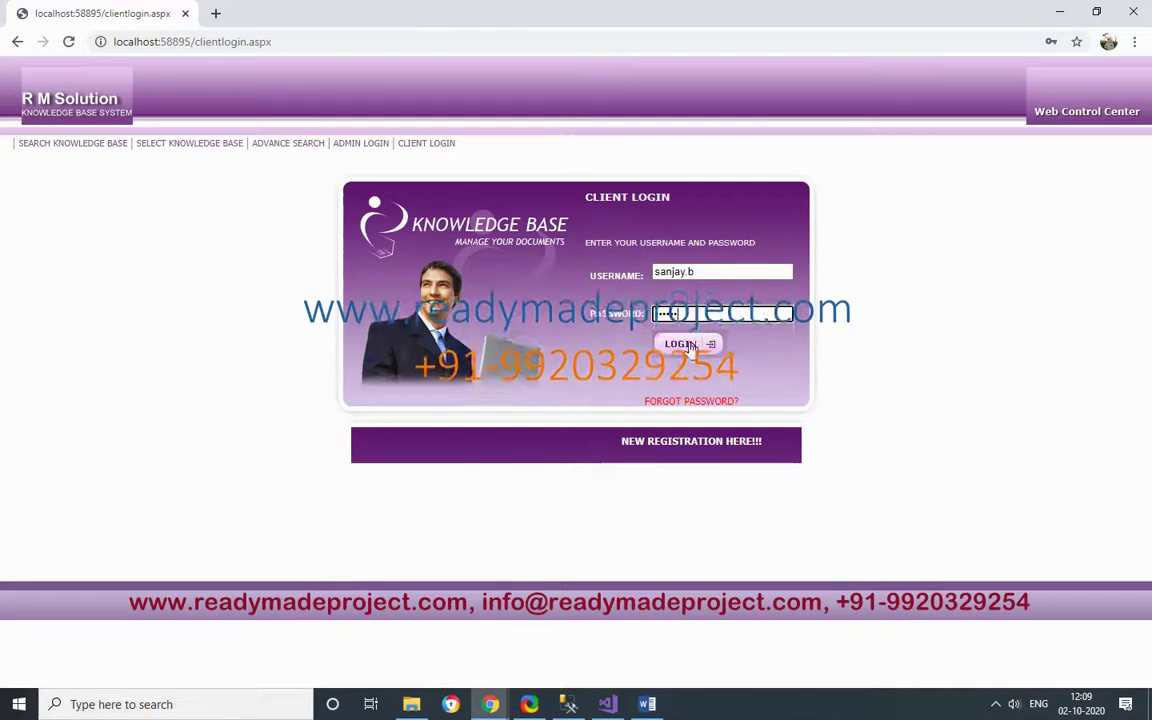
click(682, 343)
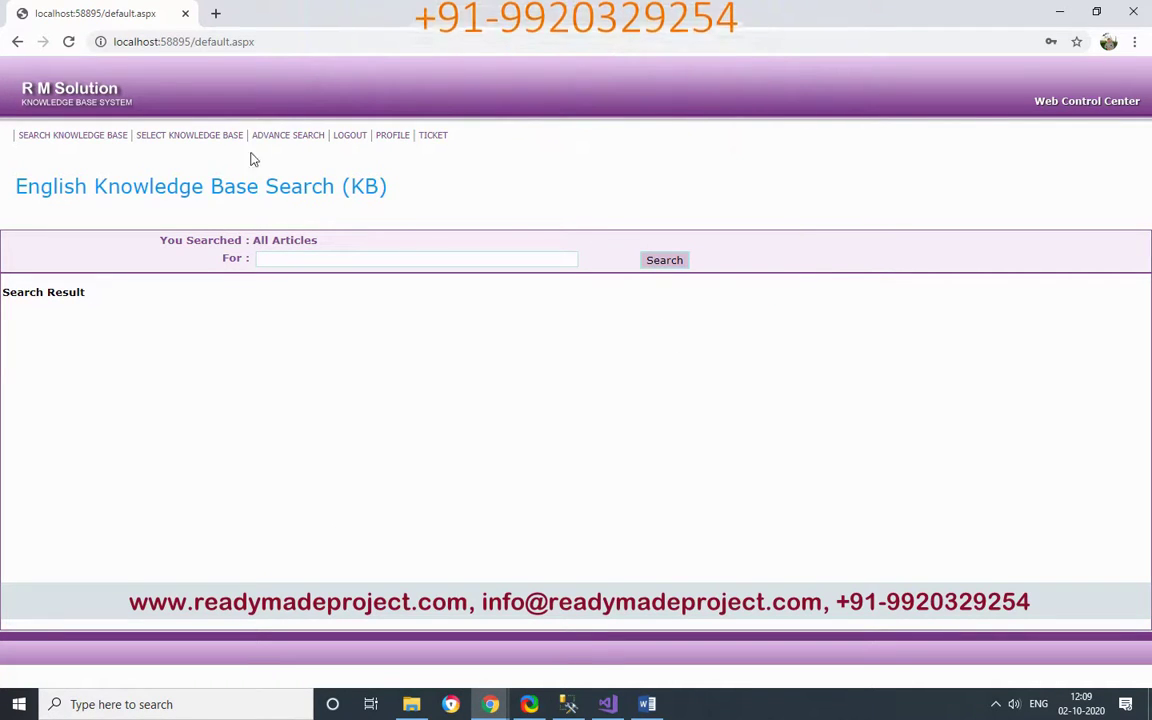
Look up the Use Excel article in the Productivity category, open its attached excel_shortcut.txt file and return to the article
click(190, 140)
click(350, 241)
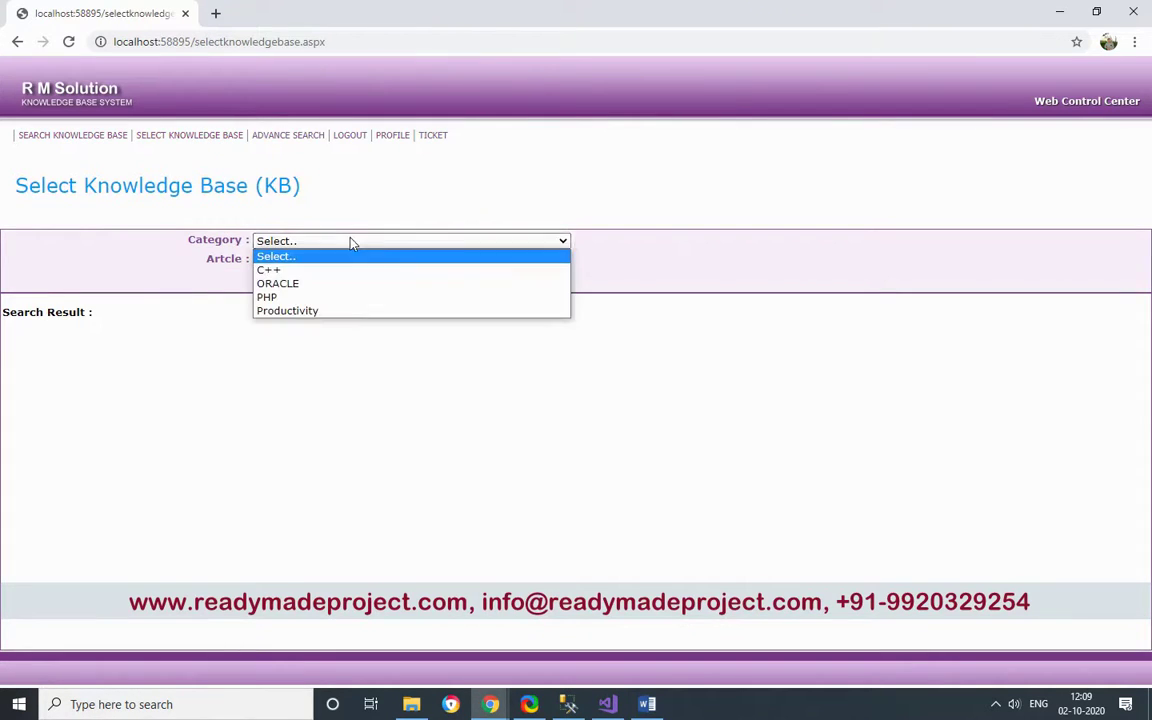
click(322, 311)
click(300, 260)
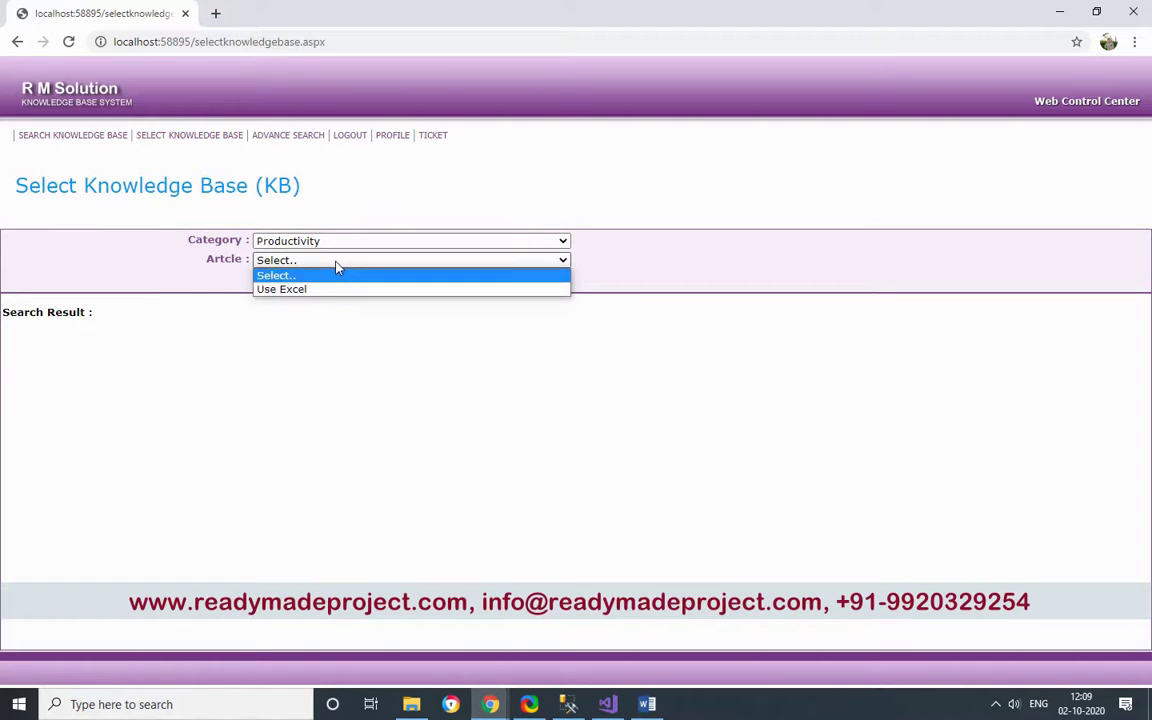
click(291, 290)
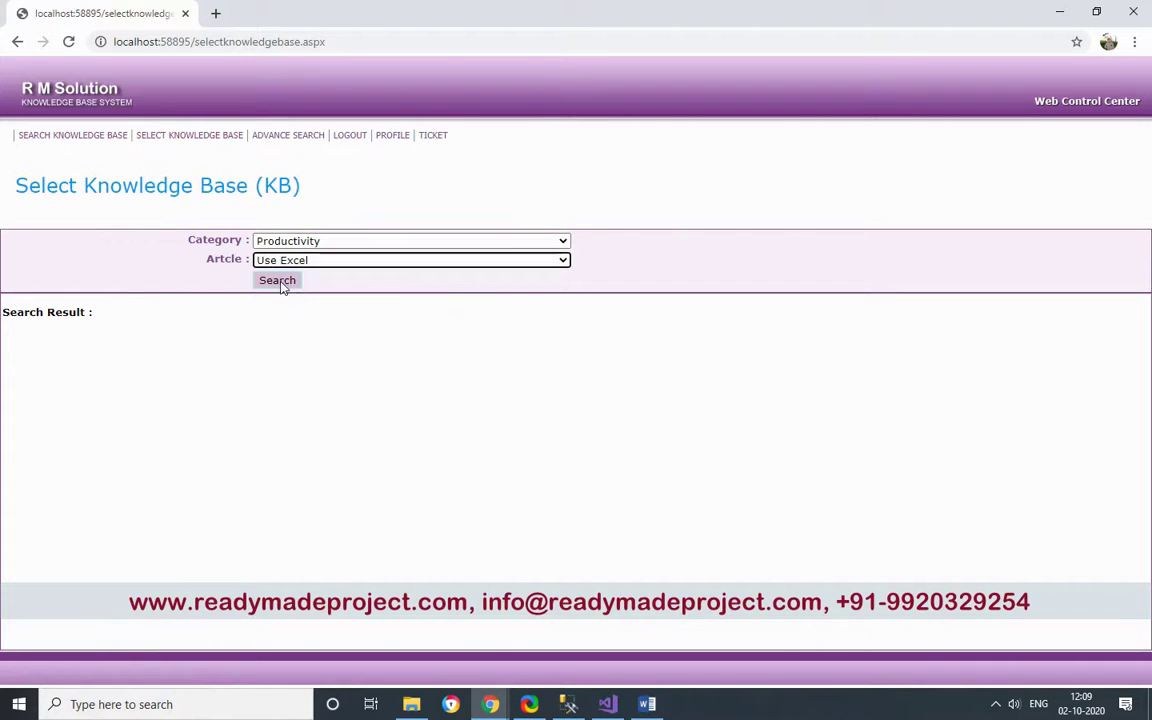
click(278, 281)
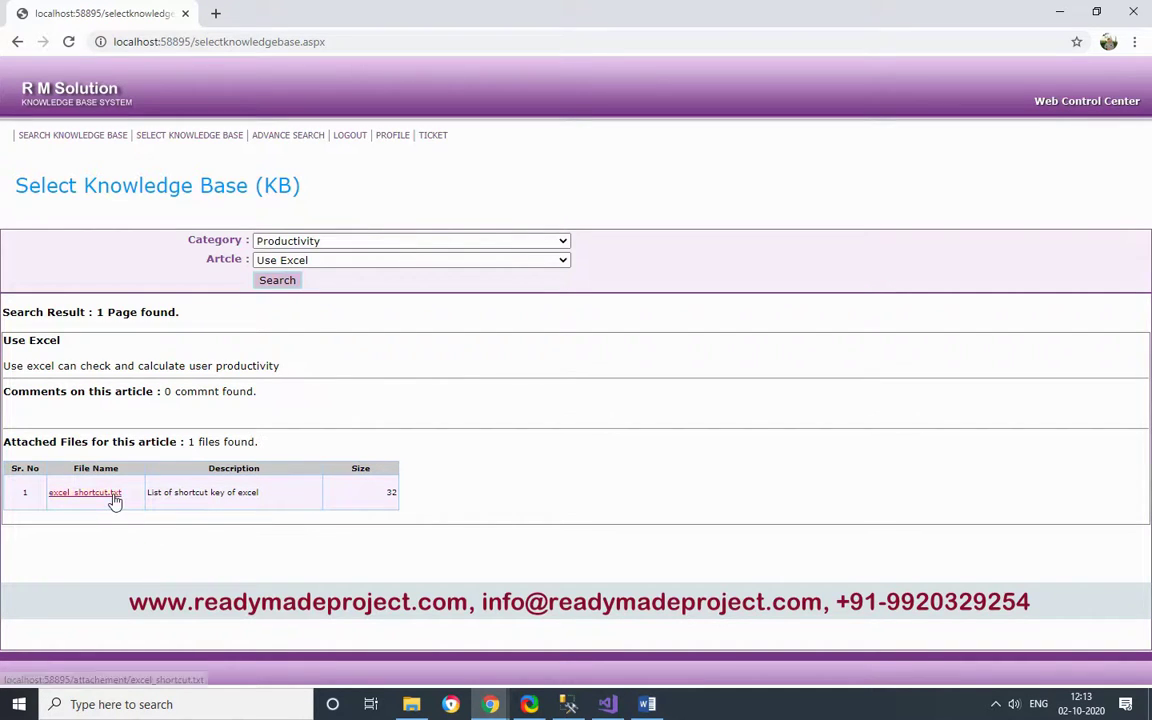
click(113, 499)
click(18, 42)
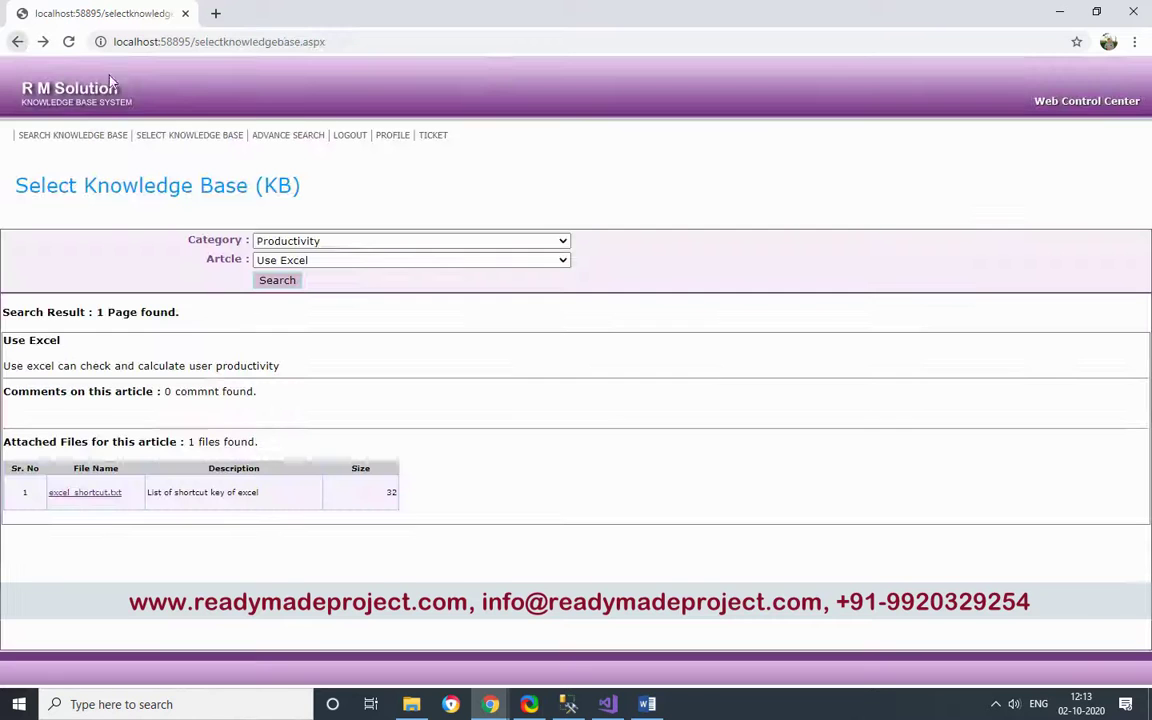
View the client's ticket list and log out of the client account
click(434, 138)
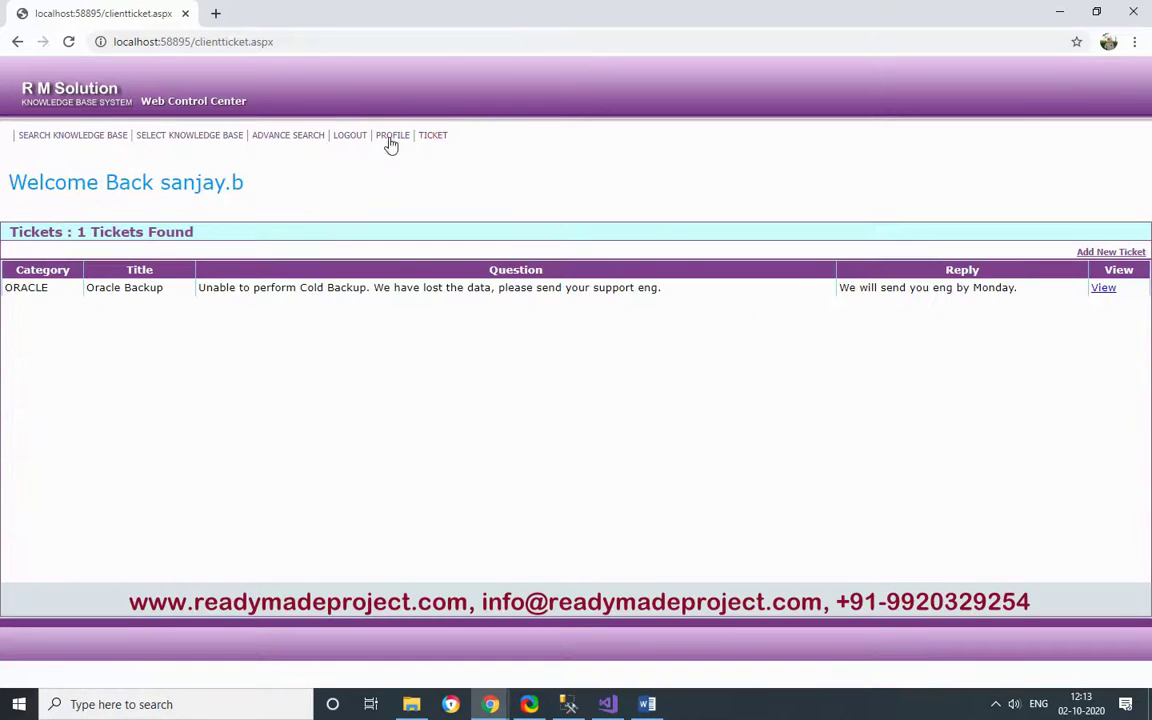
click(356, 139)
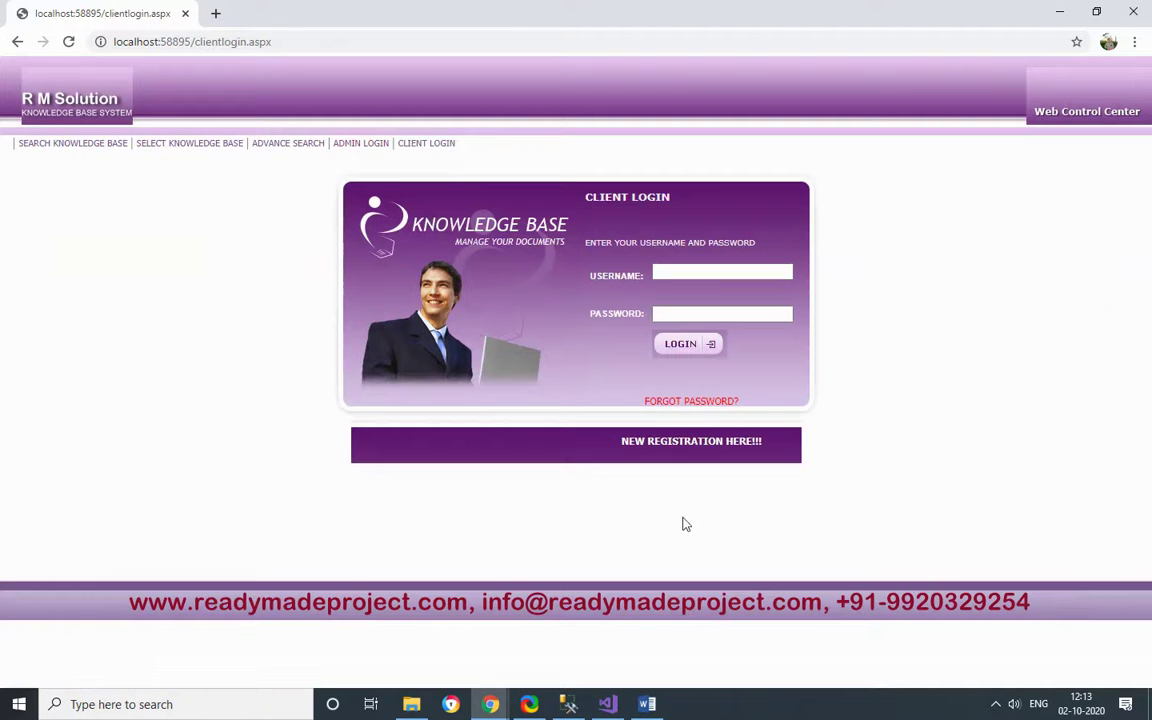
Switch to SQL Server Management Studio and list the top 1000 rows of the KB database's dbo.employeemaster table
click(567, 704)
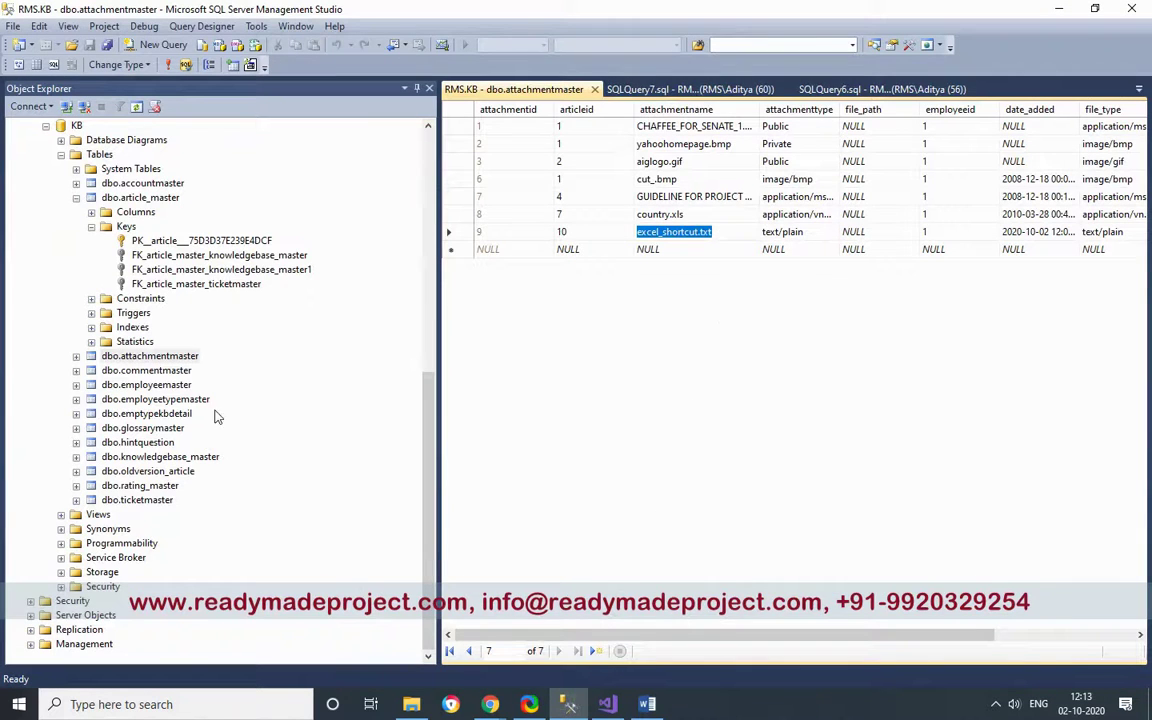
click(150, 199)
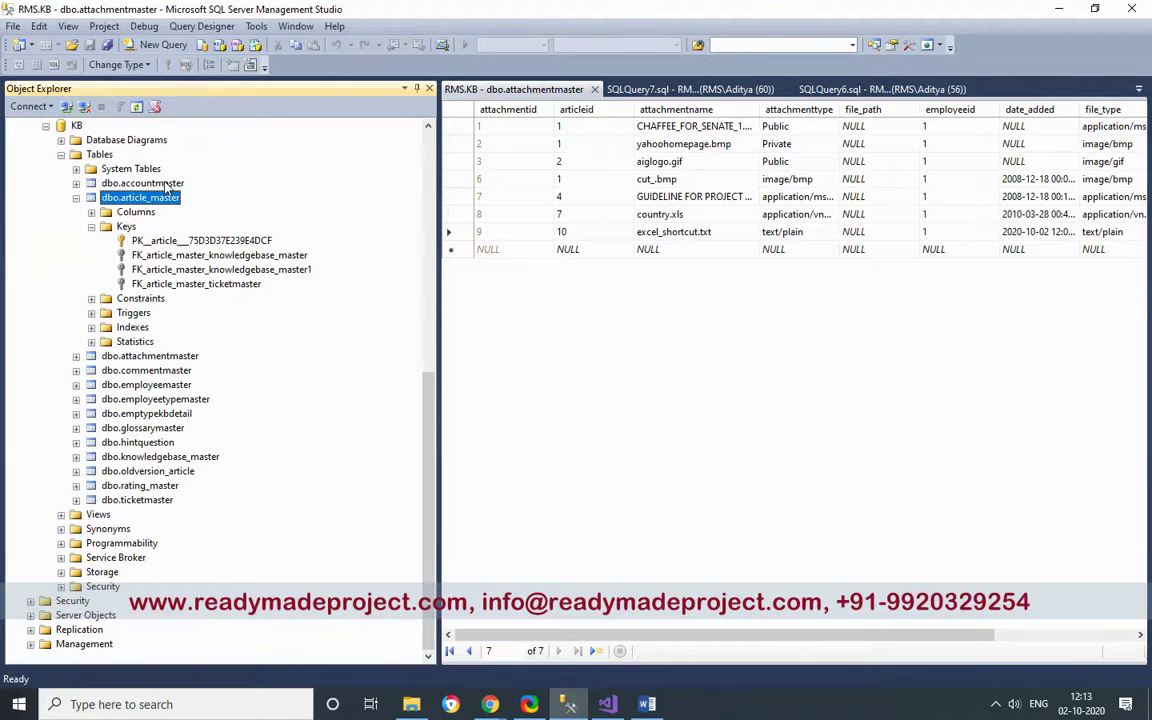
right_click(165, 388)
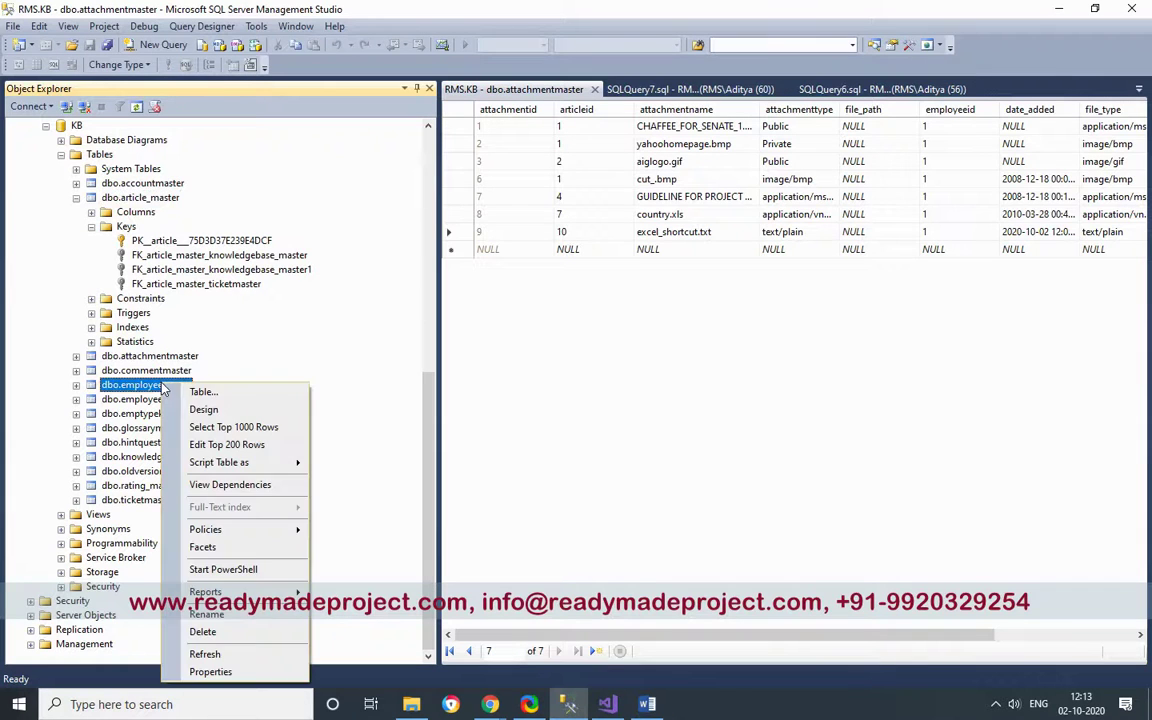
click(216, 429)
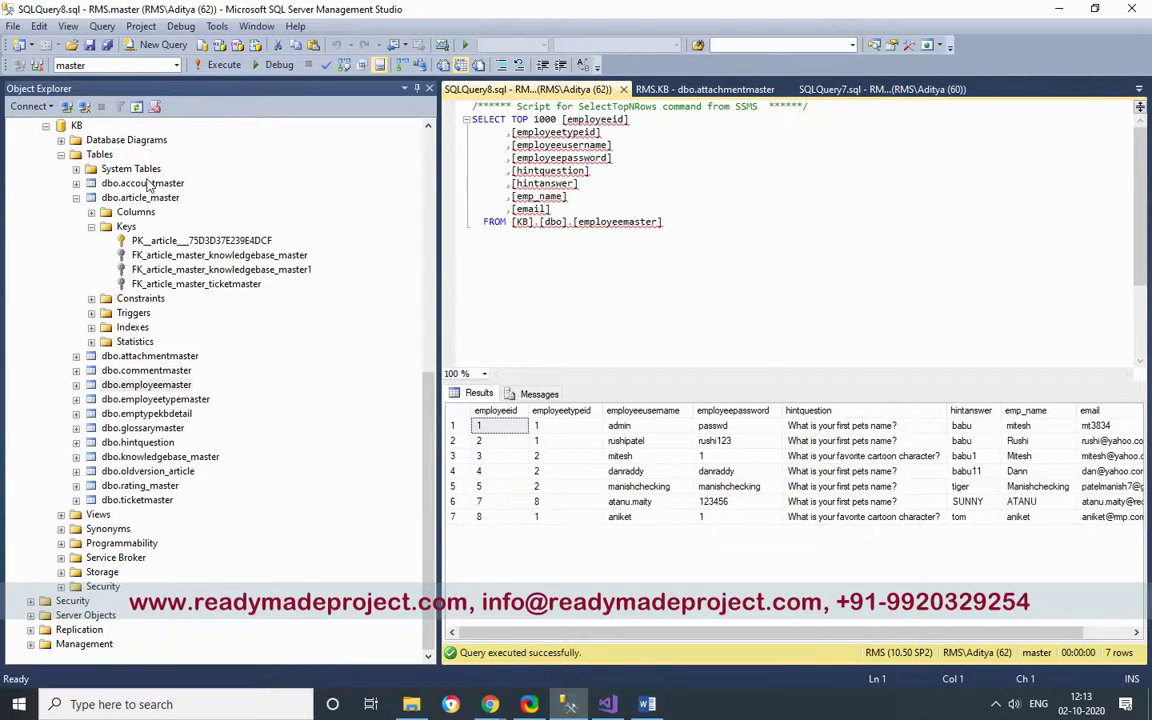
List the top 1000 rows of dbo.accountmaster and copy the client's username from the row with accid 6
right_click(148, 184)
click(210, 234)
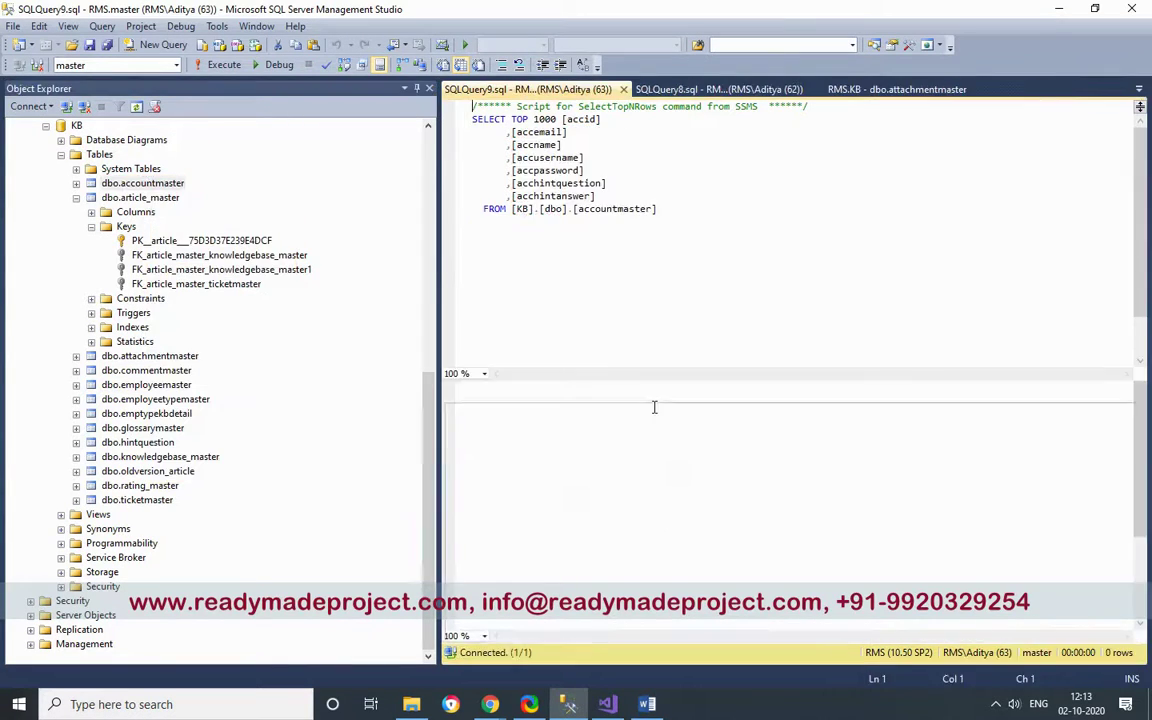
click(697, 502)
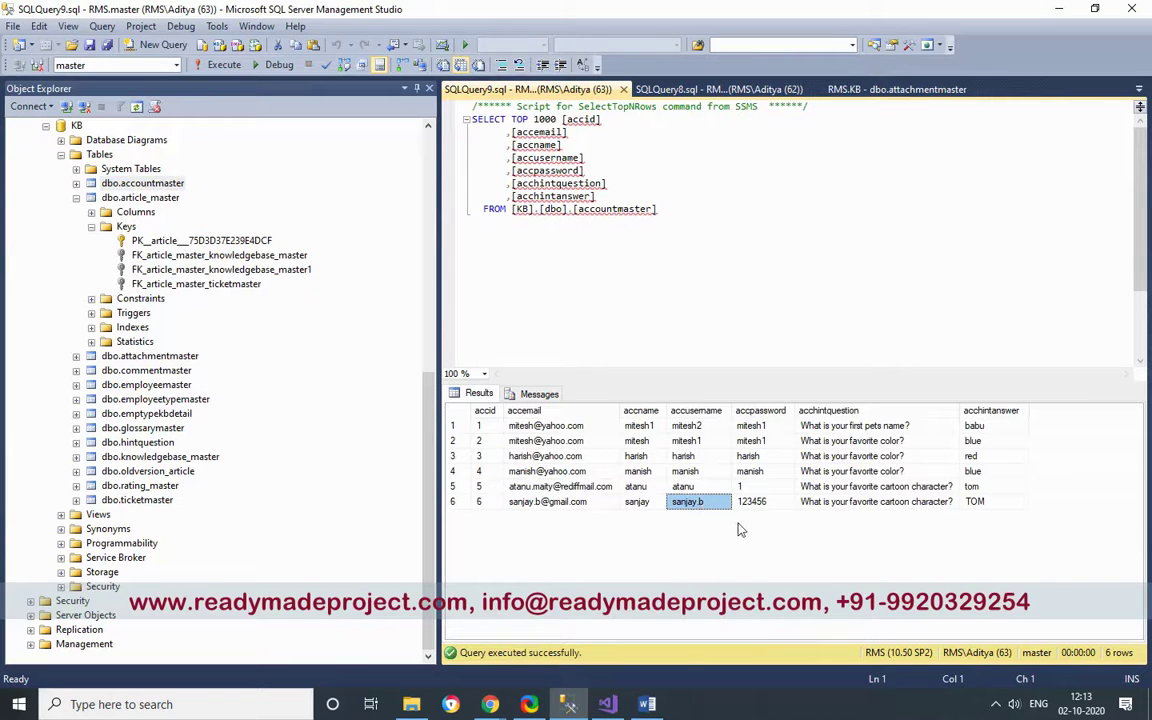
Switch back to the client login page in Chrome, paste the client's username, enter the account password and log in
mouse_move(490, 704)
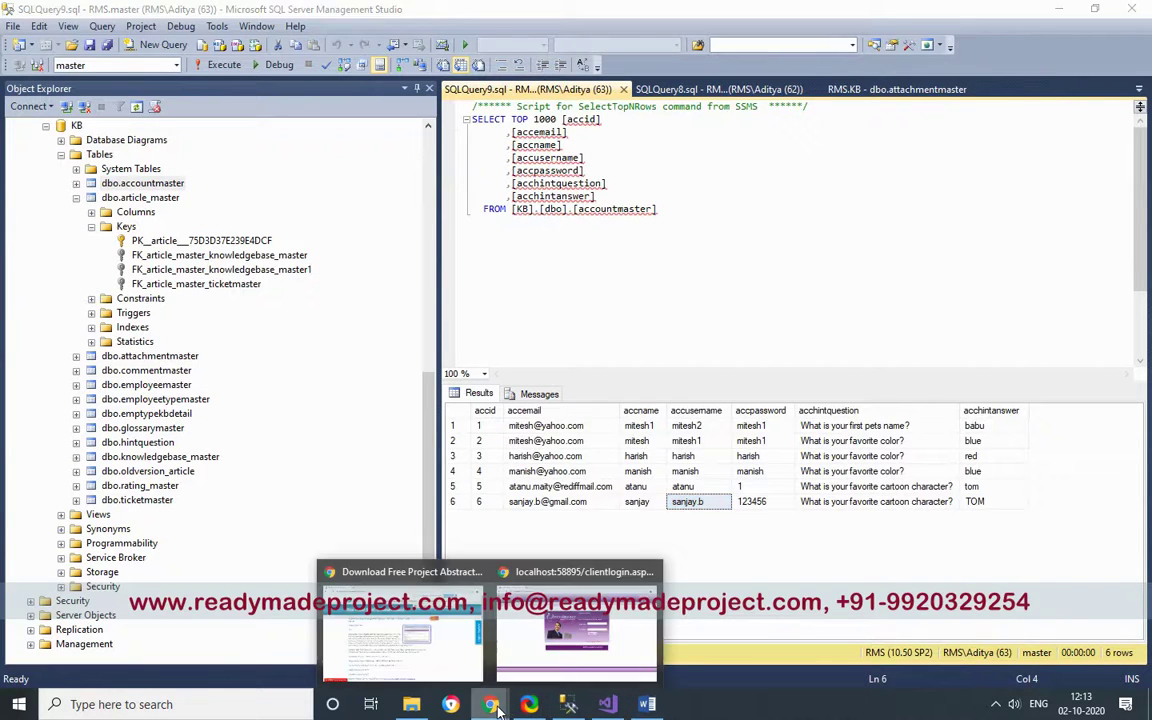
click(577, 643)
click(700, 274)
key(ctrl+v)
click(709, 314)
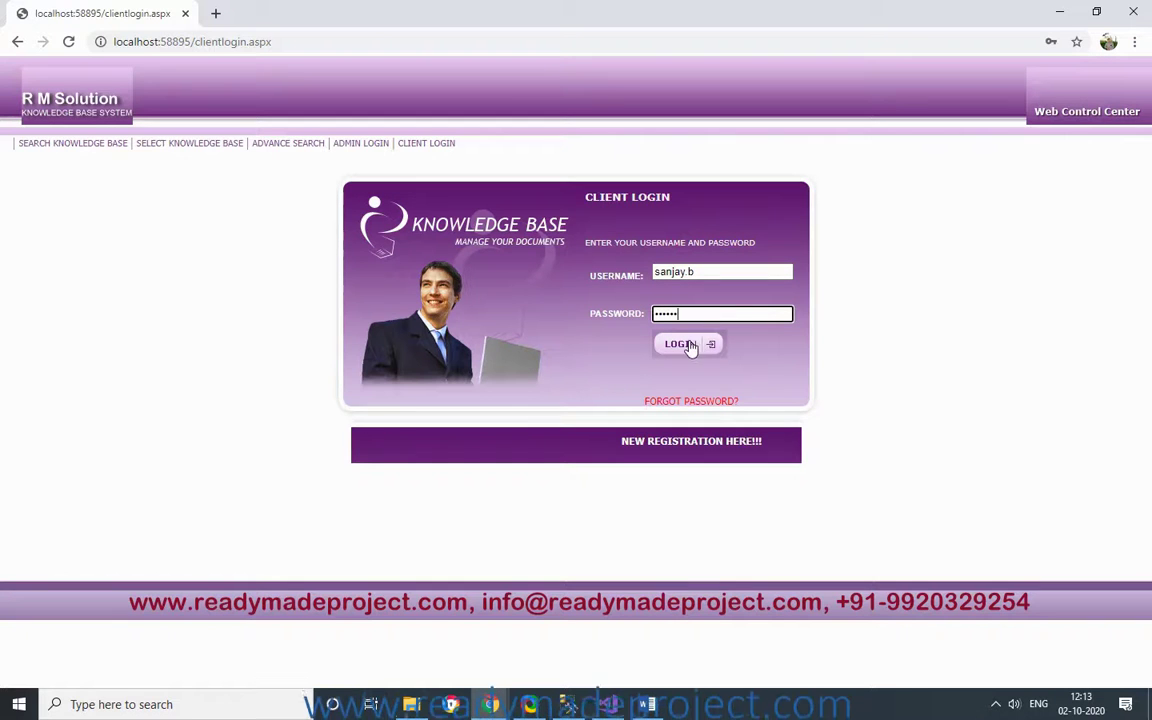
click(688, 344)
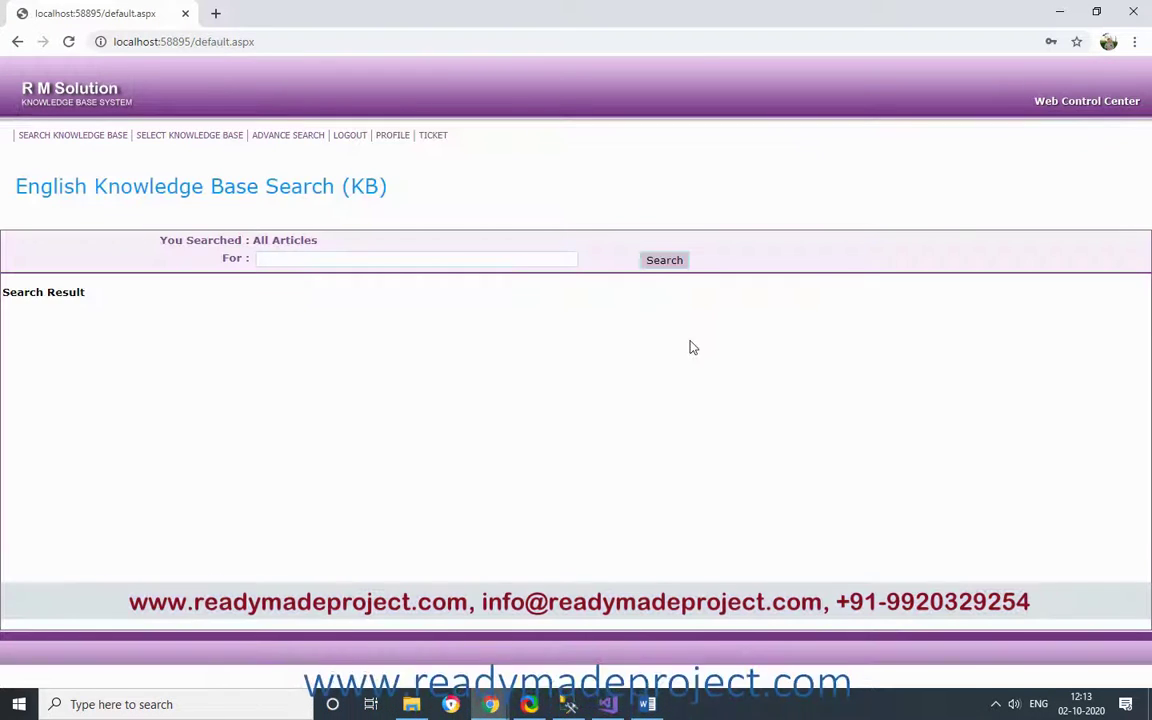
Select the Productivity category and Use Excel article as the client, search, and view the contents of its attached text file
click(194, 137)
click(357, 241)
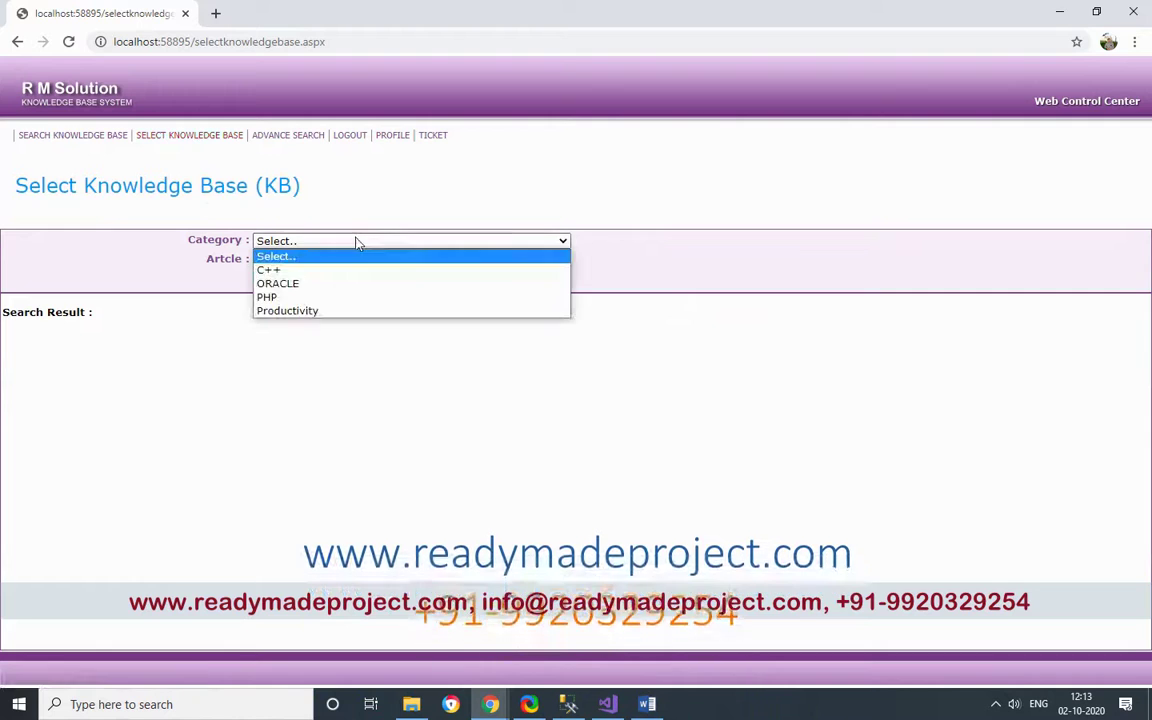
click(320, 312)
click(316, 260)
click(316, 289)
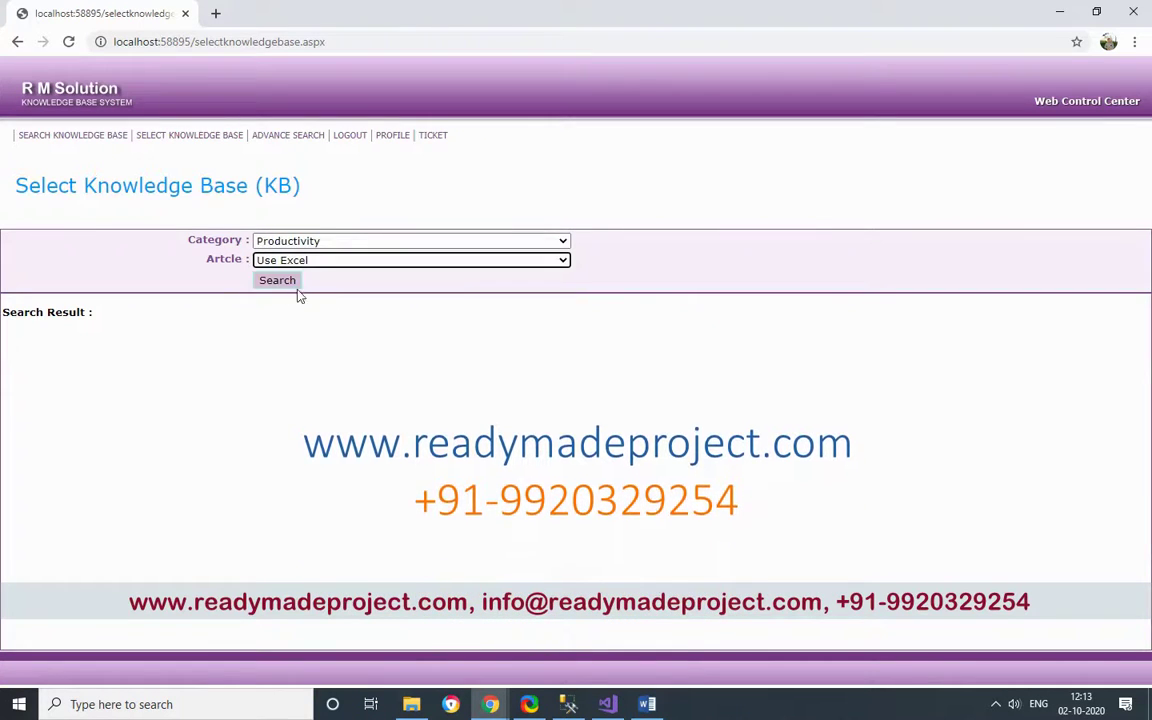
click(280, 281)
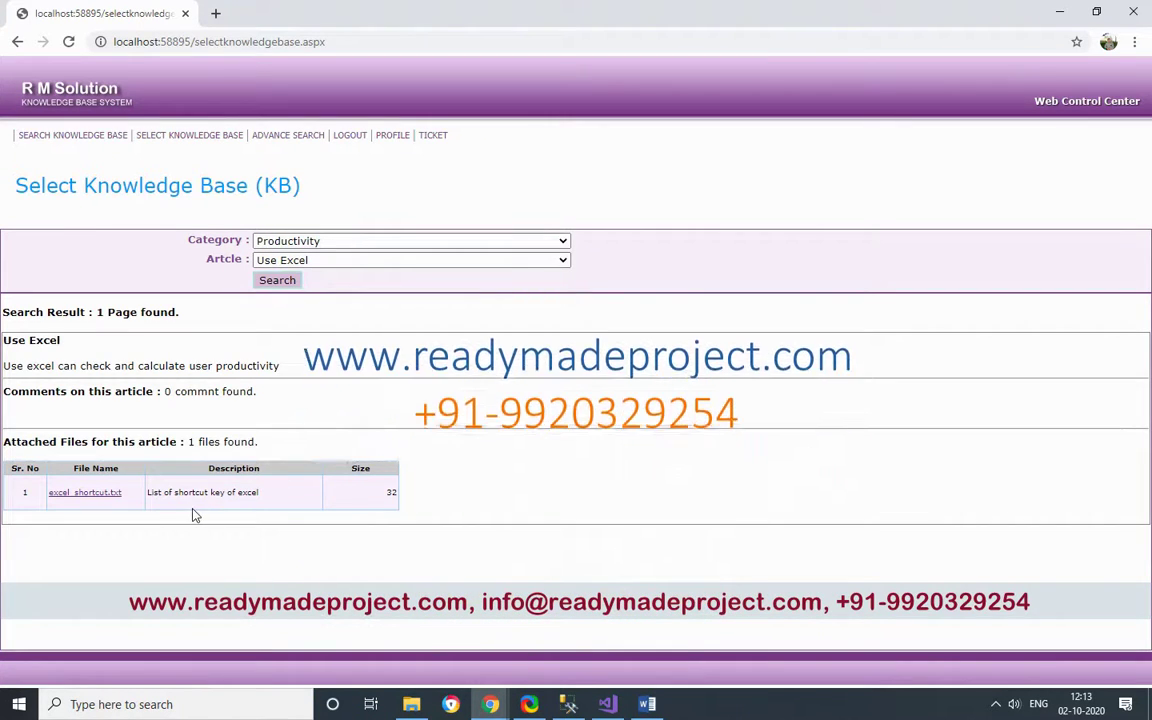
click(88, 495)
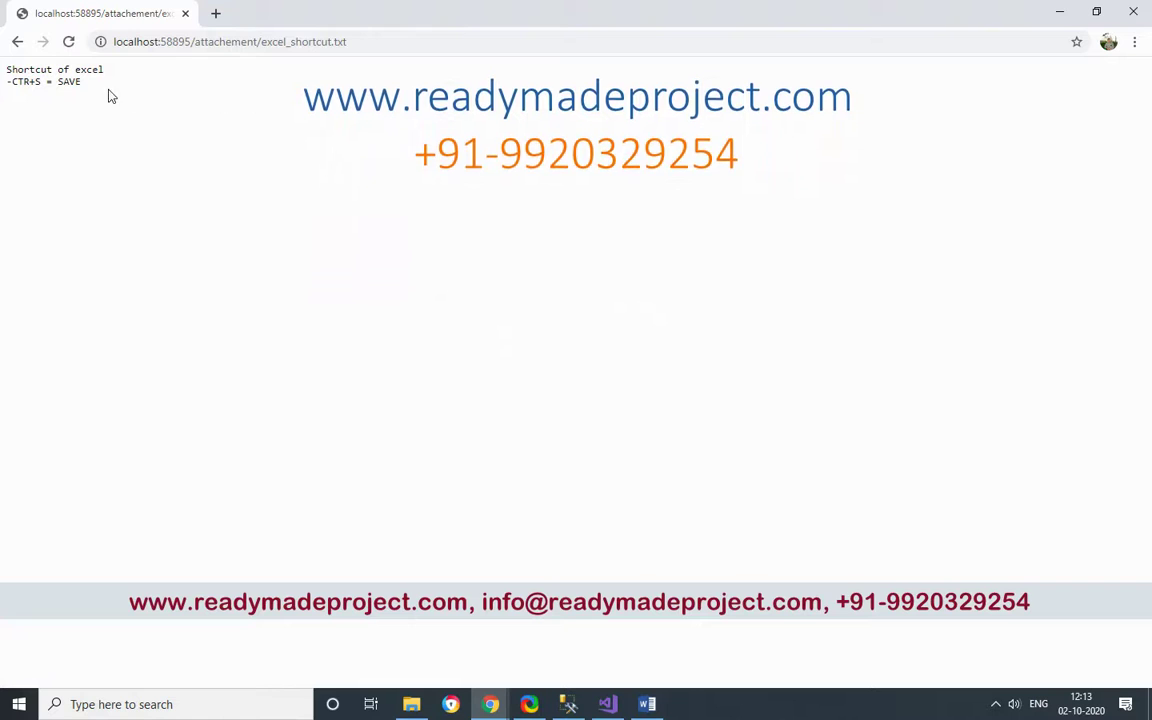
click(17, 41)
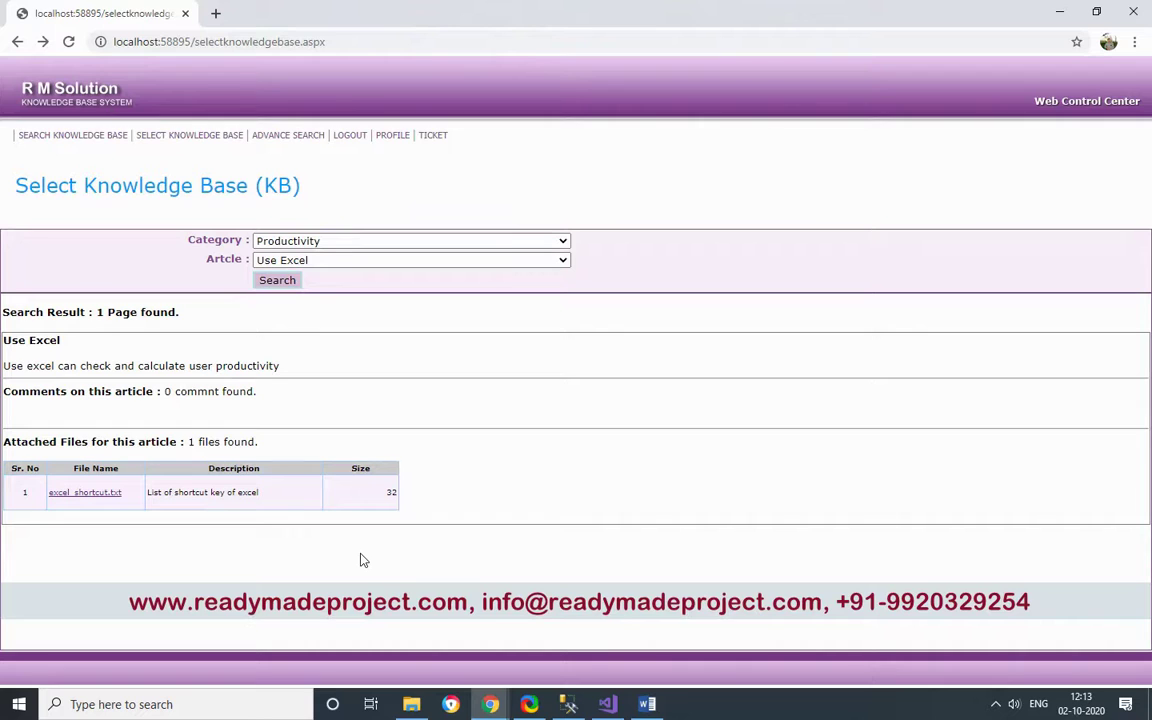
Start a new client ticket in the Productivity category titled "How to convert excel to PDF"
click(433, 138)
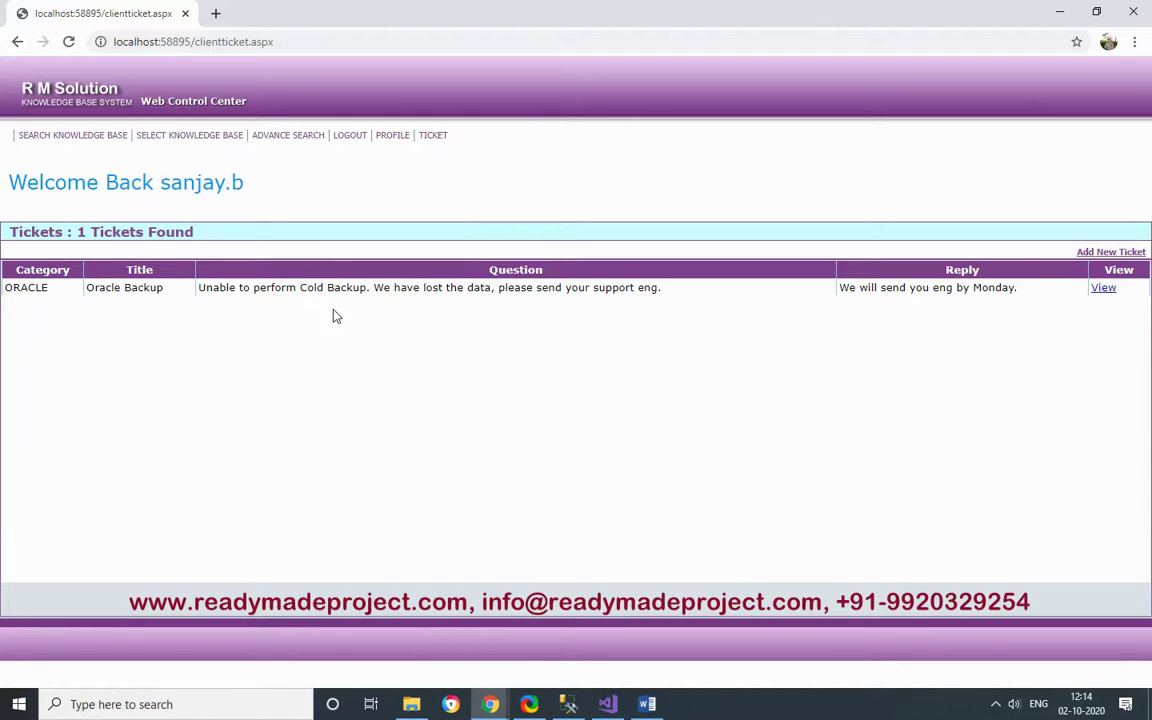
click(1110, 252)
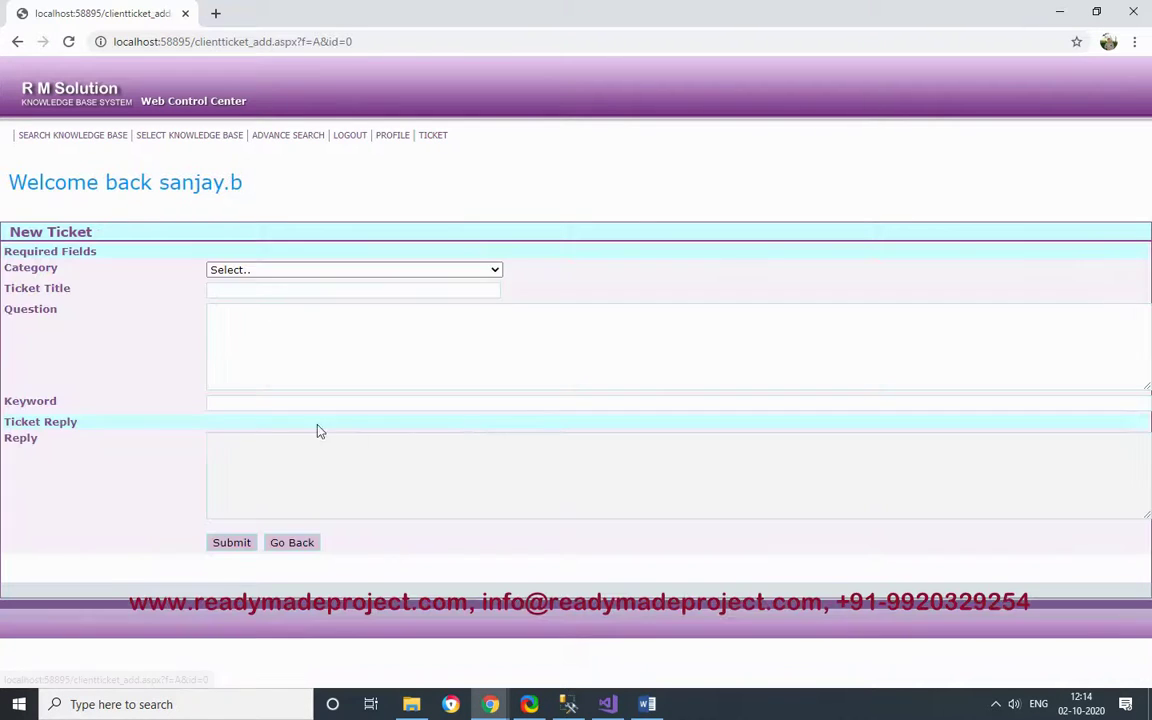
click(286, 274)
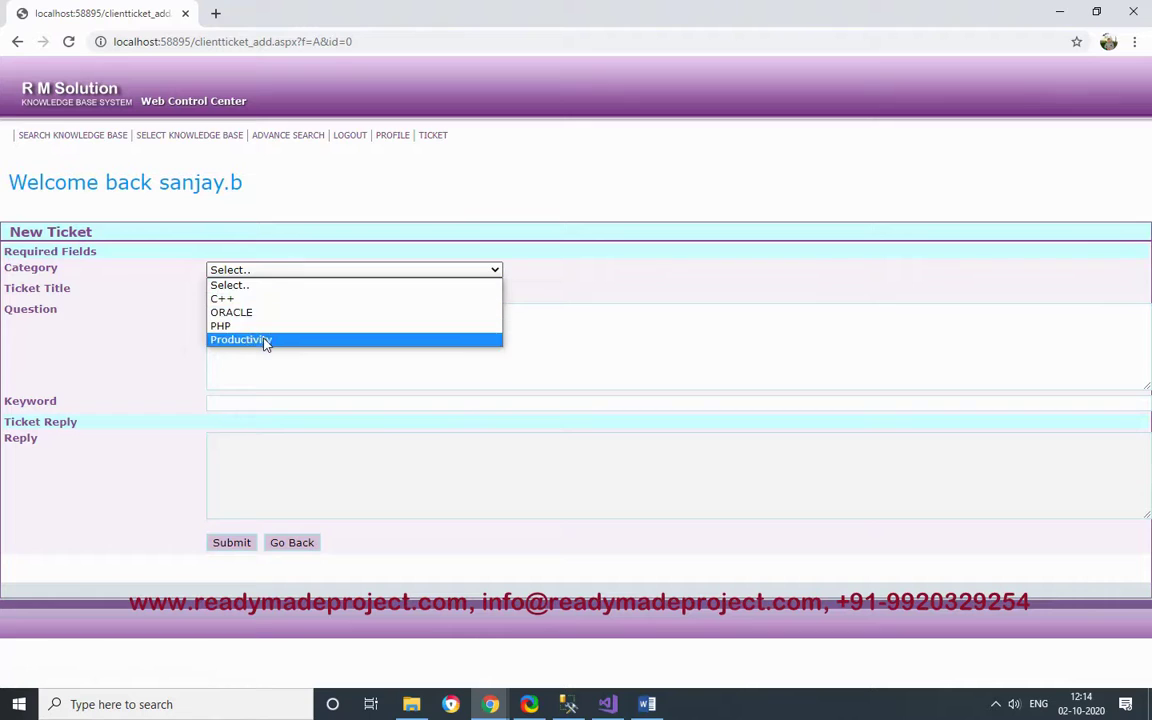
click(265, 339)
click(258, 292)
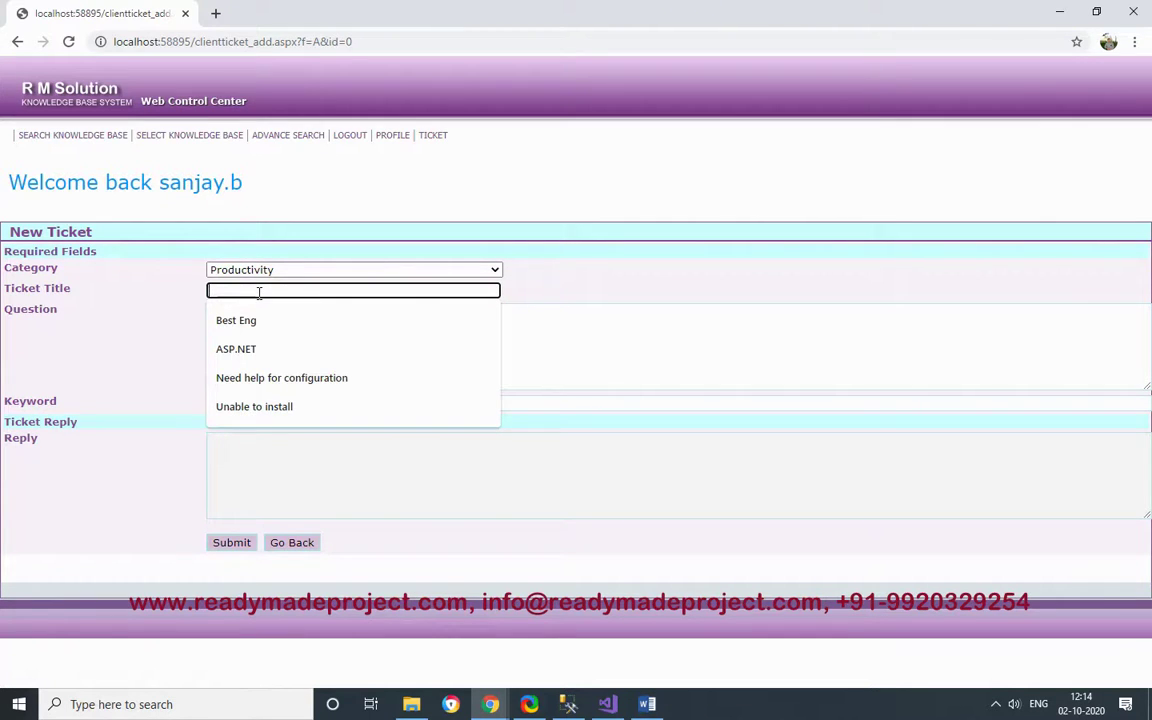
text(How to c)
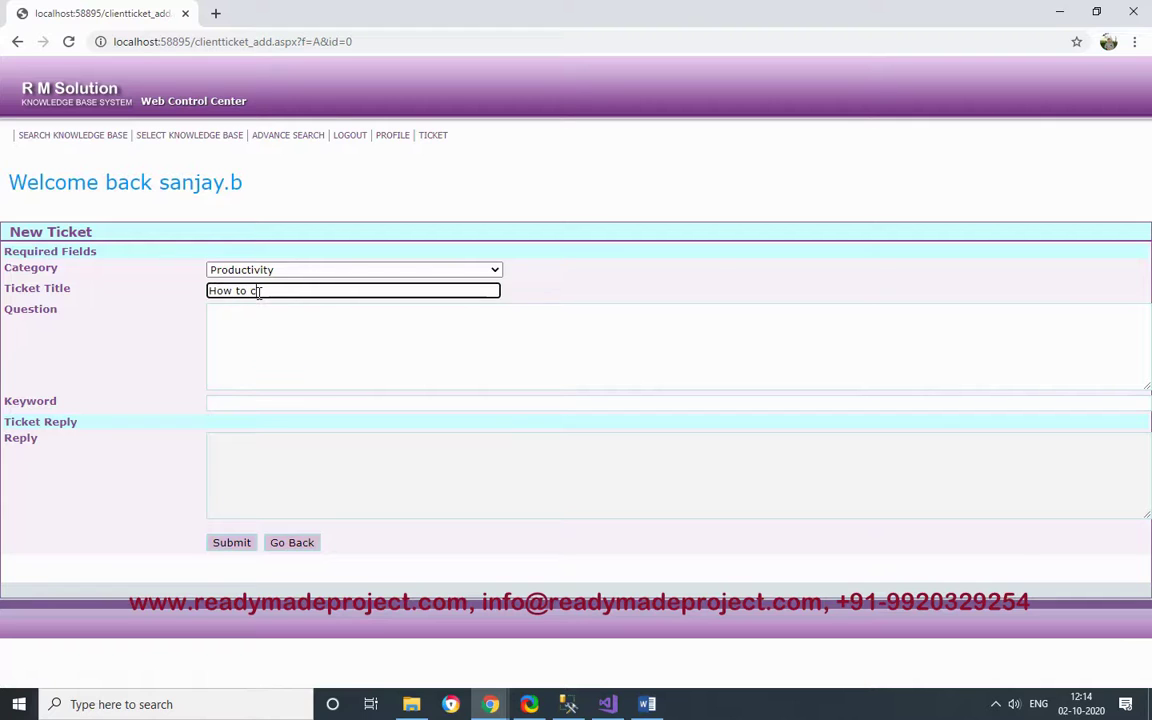
text(onvert excel to )
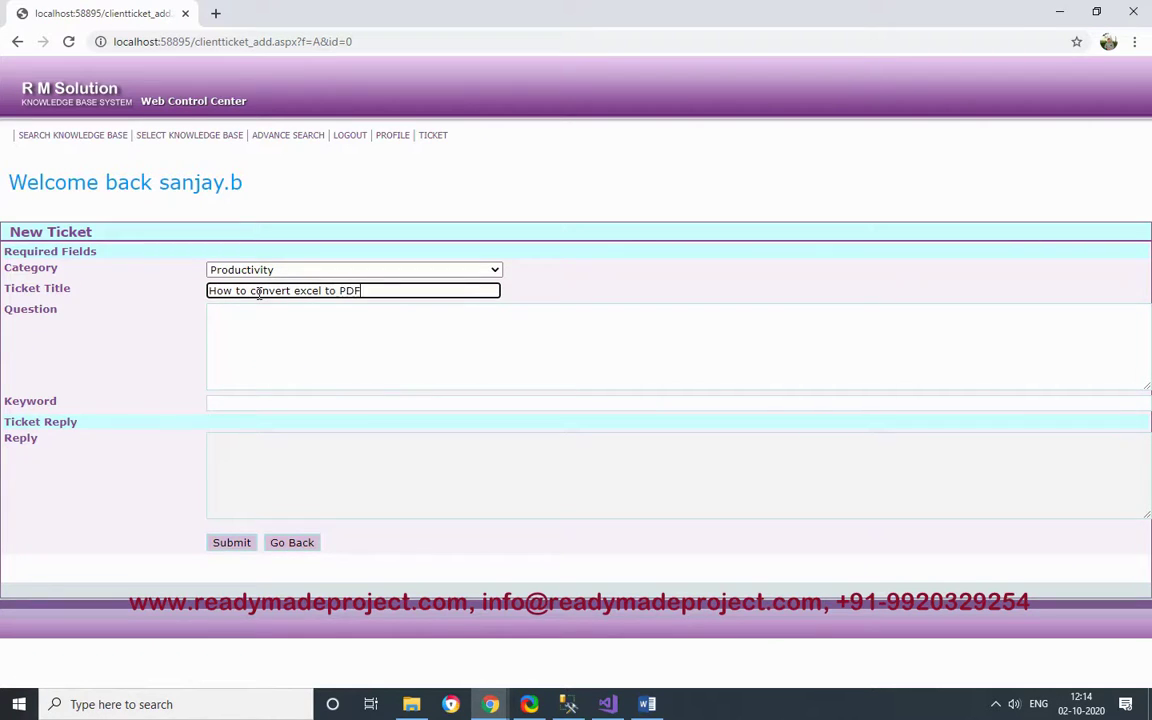
text(PDF)
Copy the ticket title into the question, set the keyword to "excel to PDF" and submit the ticket
key(ctrl+a)
key(ctrl+c)
click(298, 337)
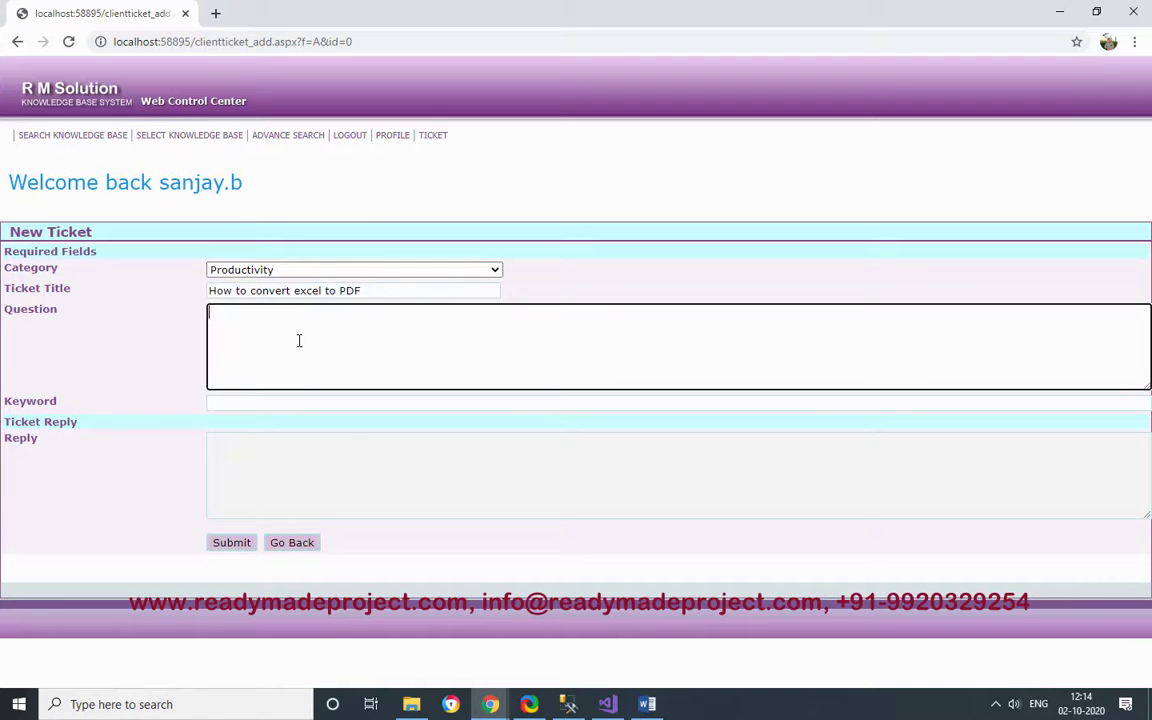
key(ctrl+v)
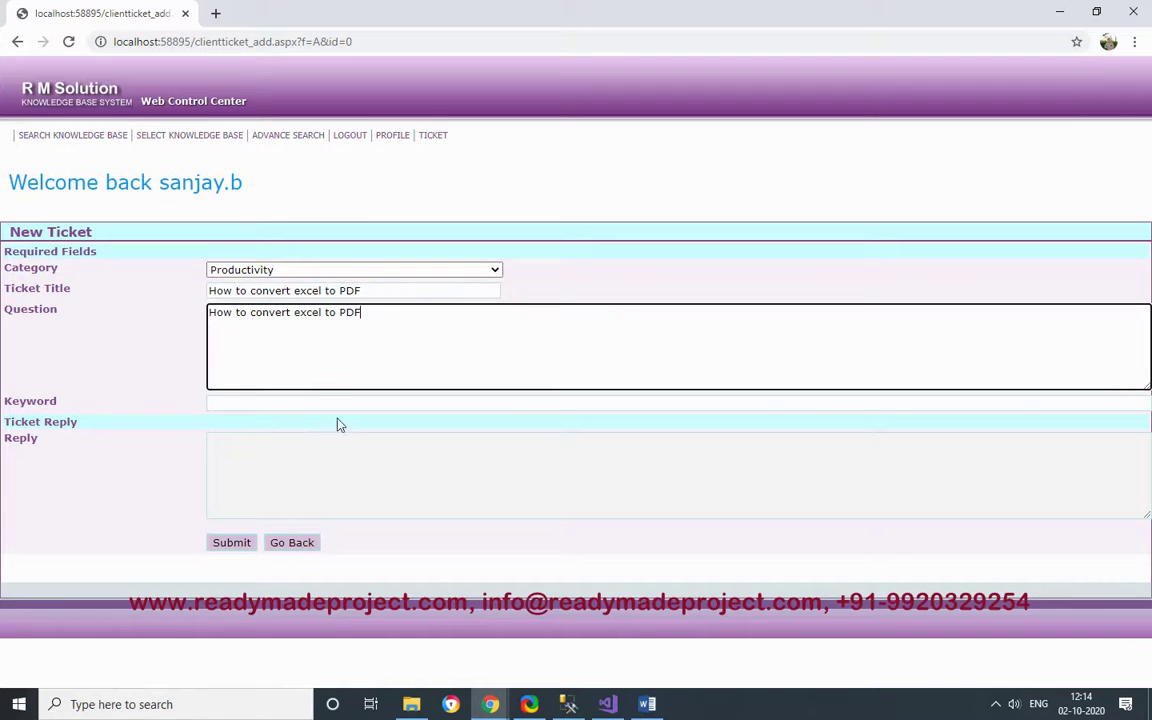
click(262, 402)
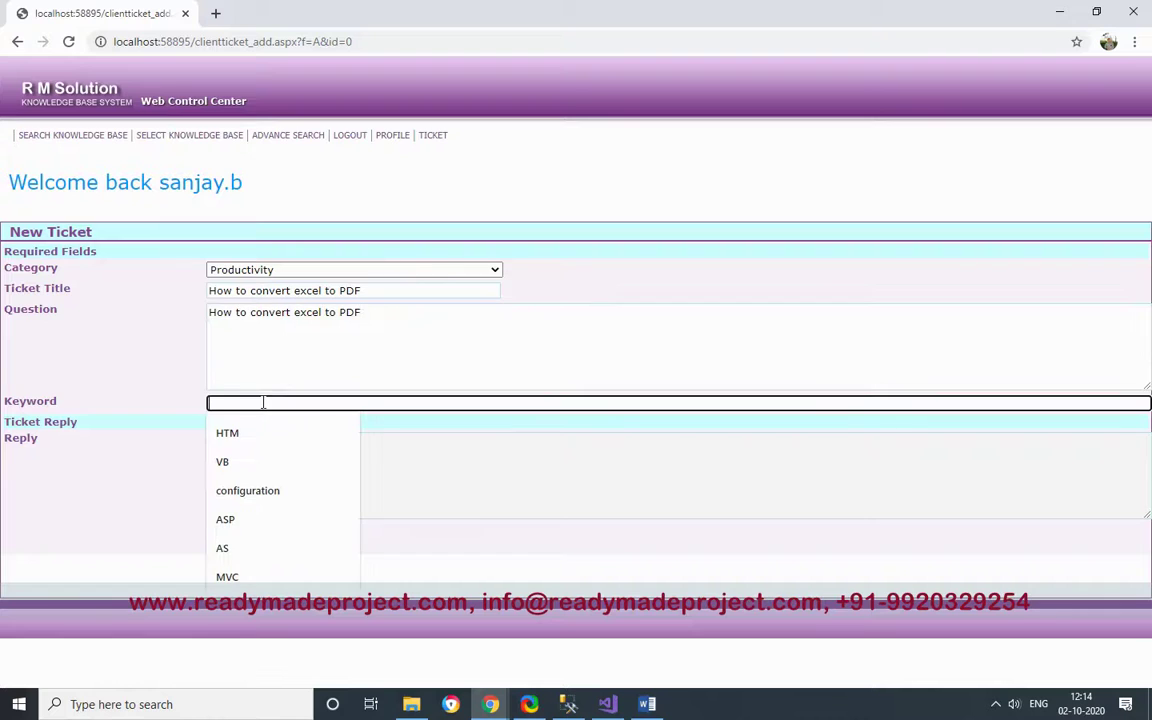
click(348, 310)
drag(294, 313, 357, 401)
key(ctrl+c)
click(334, 403)
key(ctrl+v)
click(243, 548)
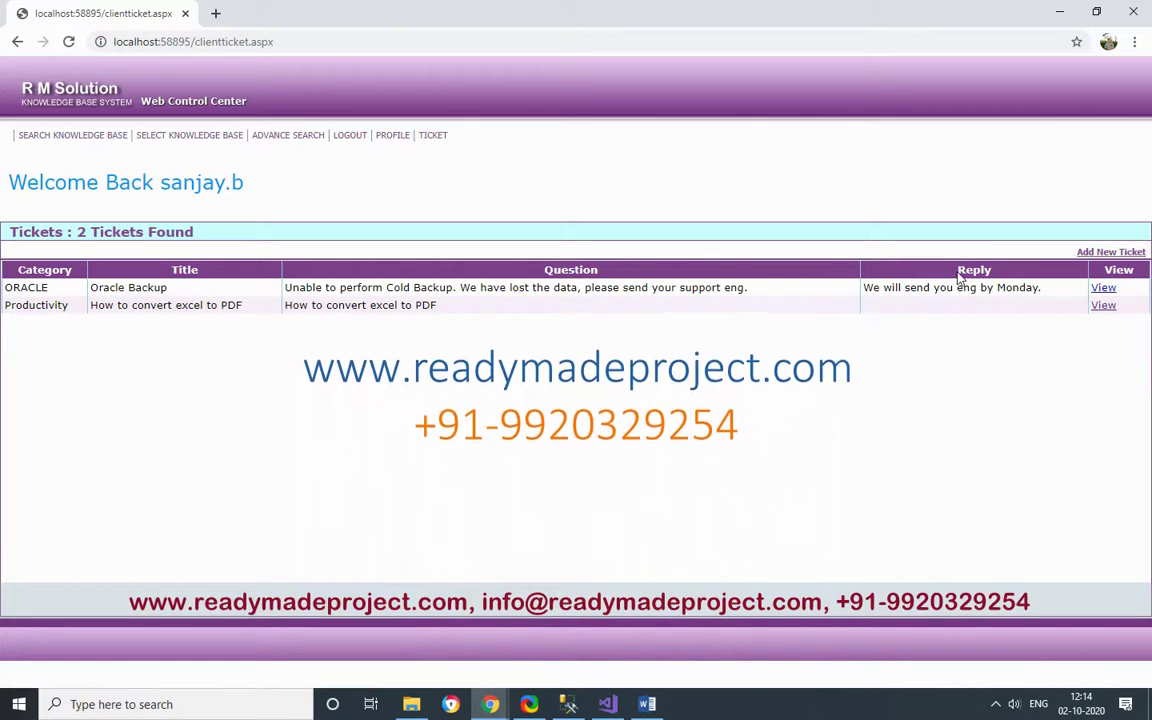
Log out of the client account and open the administration login page
click(349, 137)
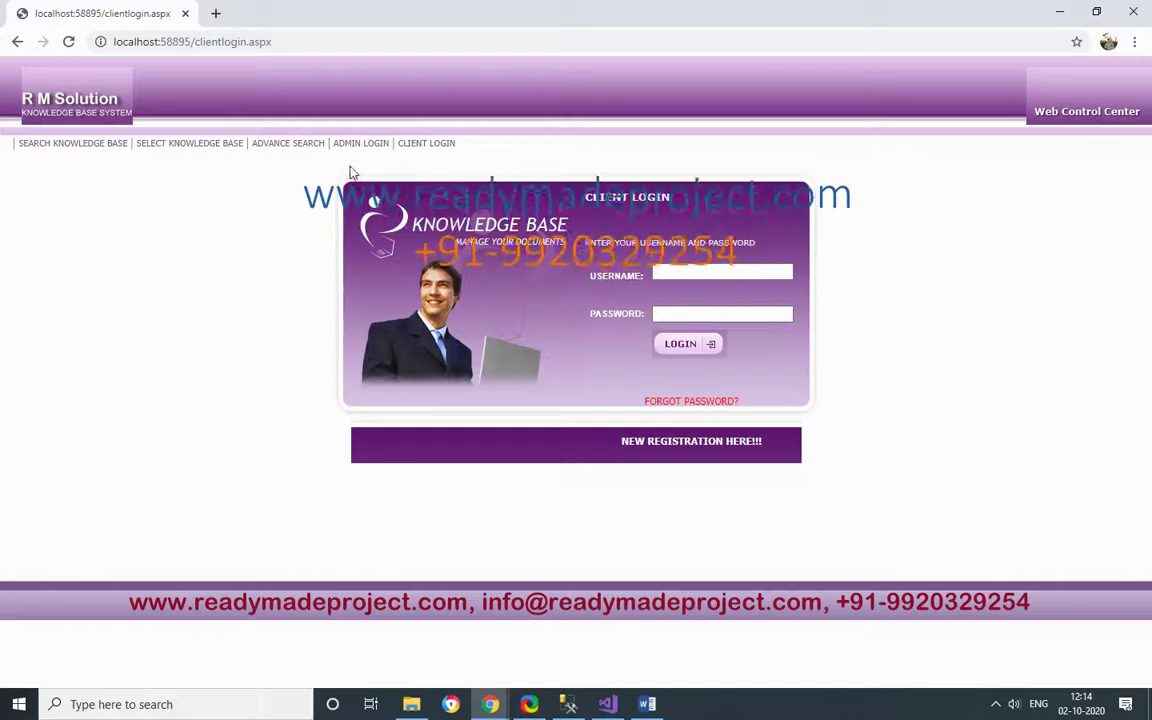
click(358, 143)
click(671, 285)
click(674, 311)
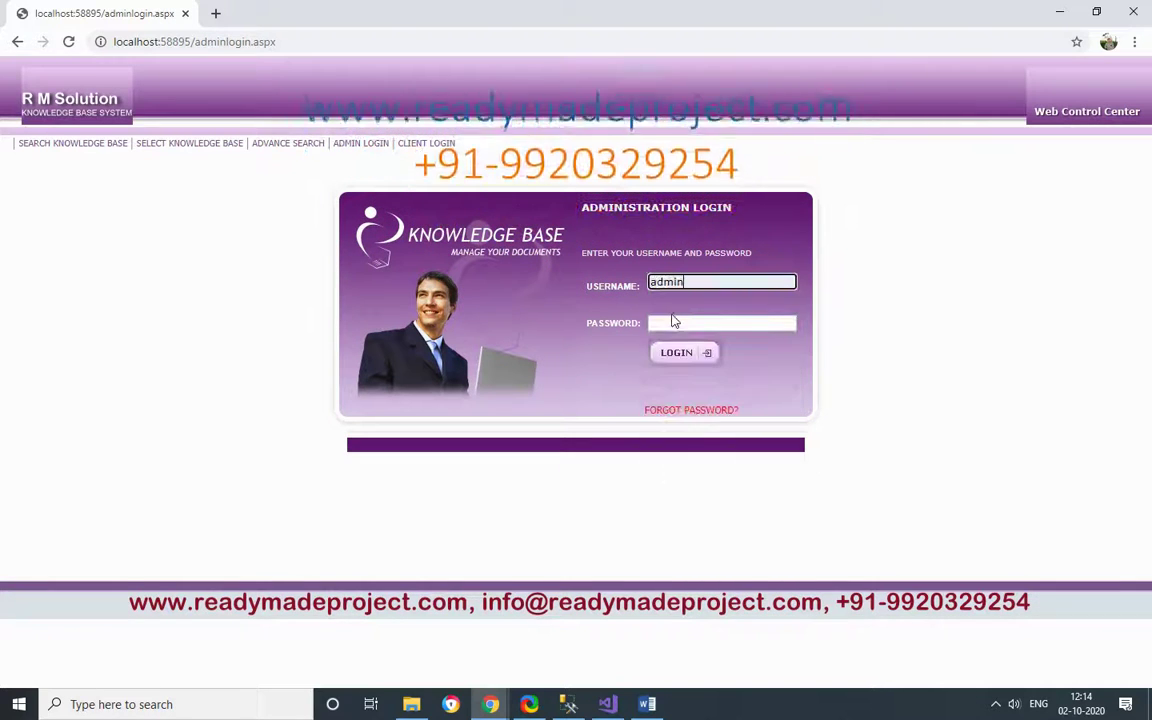
click(746, 319)
text(aniket)
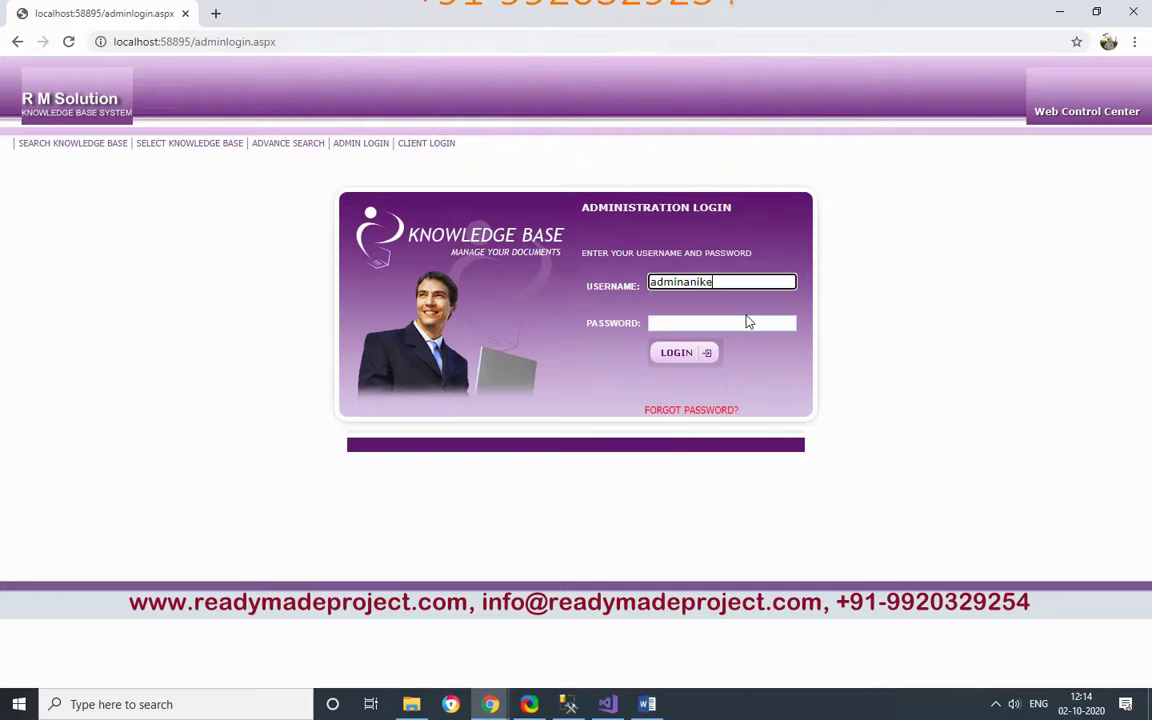
key(BackSpace)
key(BackSpace)
key(BackSpace)
key(BackSpace)
key(BackSpace)
key(BackSpace)
key(BackSpace)
key(BackSpace)
key(BackSpace)
key(BackSpace)
key(BackSpace)
Enter the administrator's username and account password and log in
text(aniket)
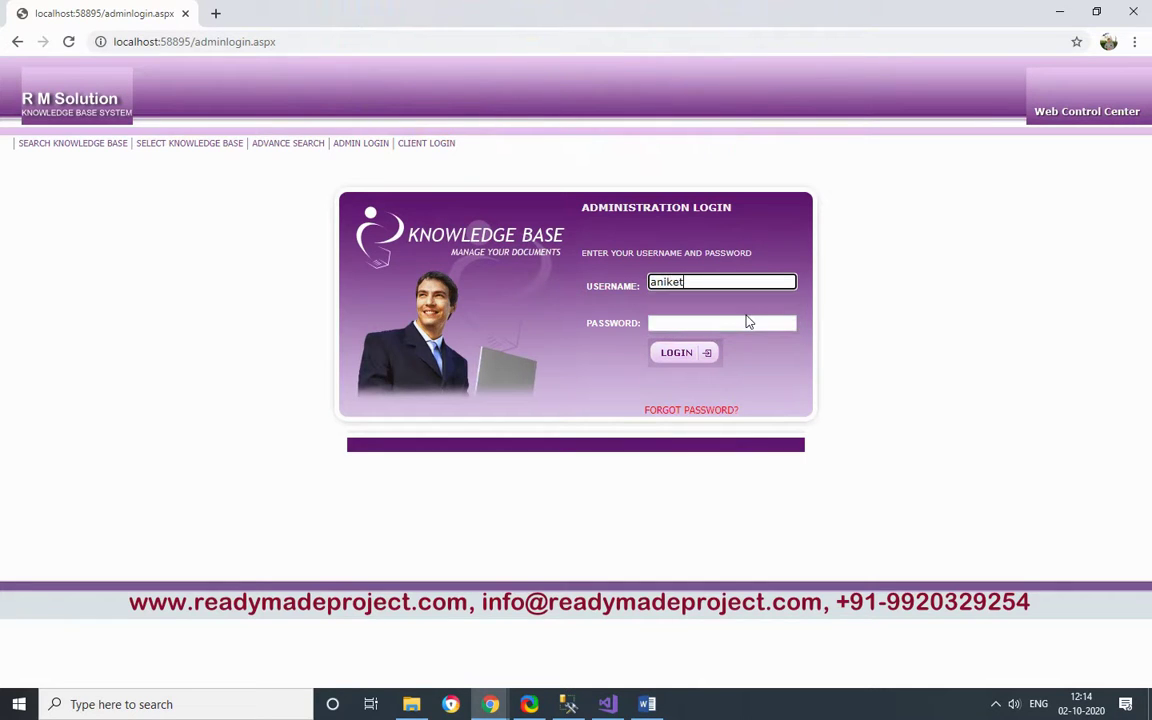
key(Tab)
text(•)
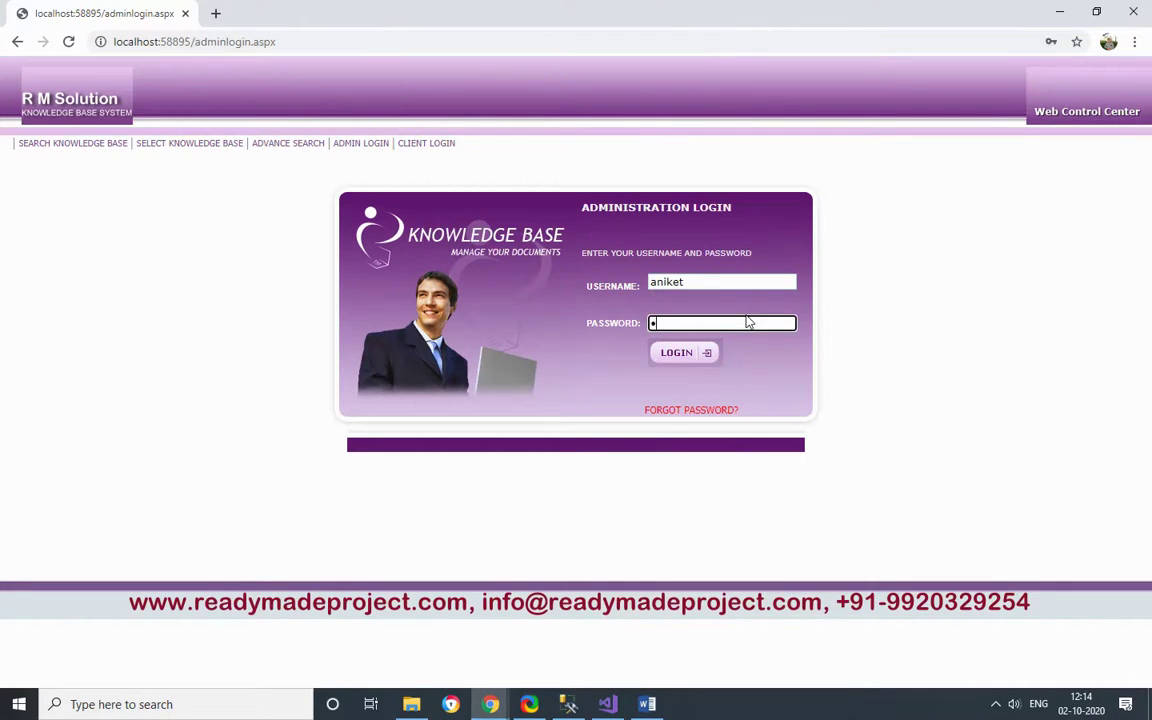
click(678, 352)
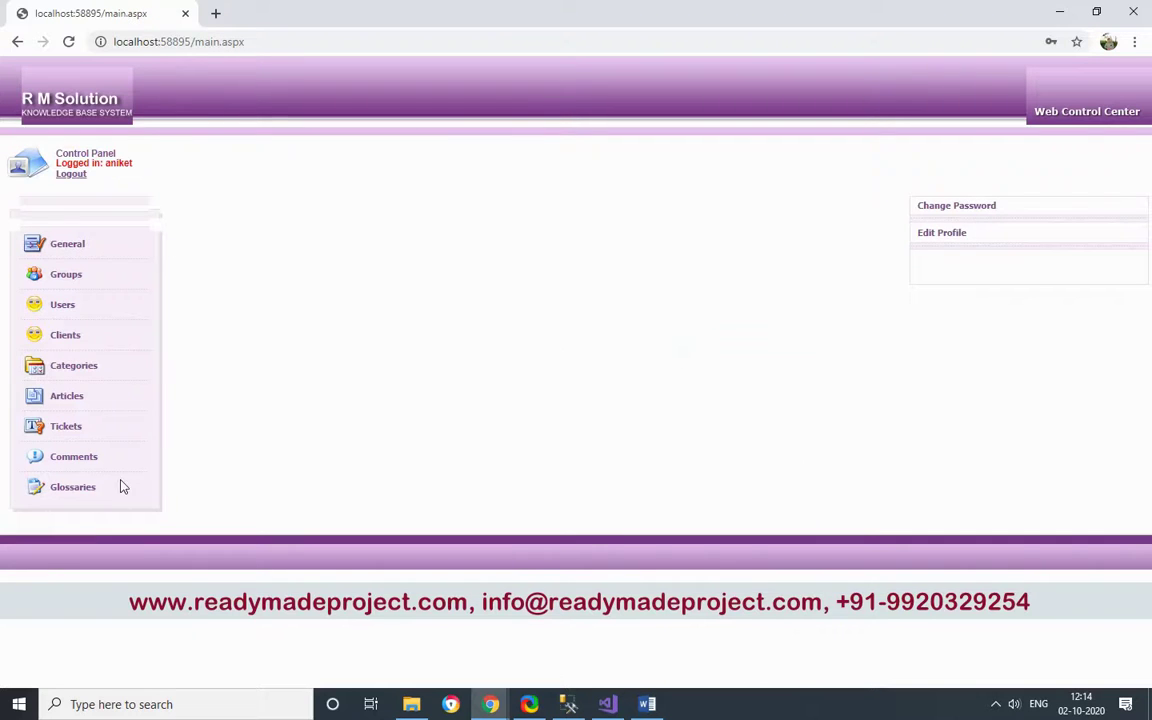
Reply "Use Print option and select PDF Printer" to the Productivity ticket, set its status to Open and submit
click(70, 432)
drag(279, 438, 846, 442)
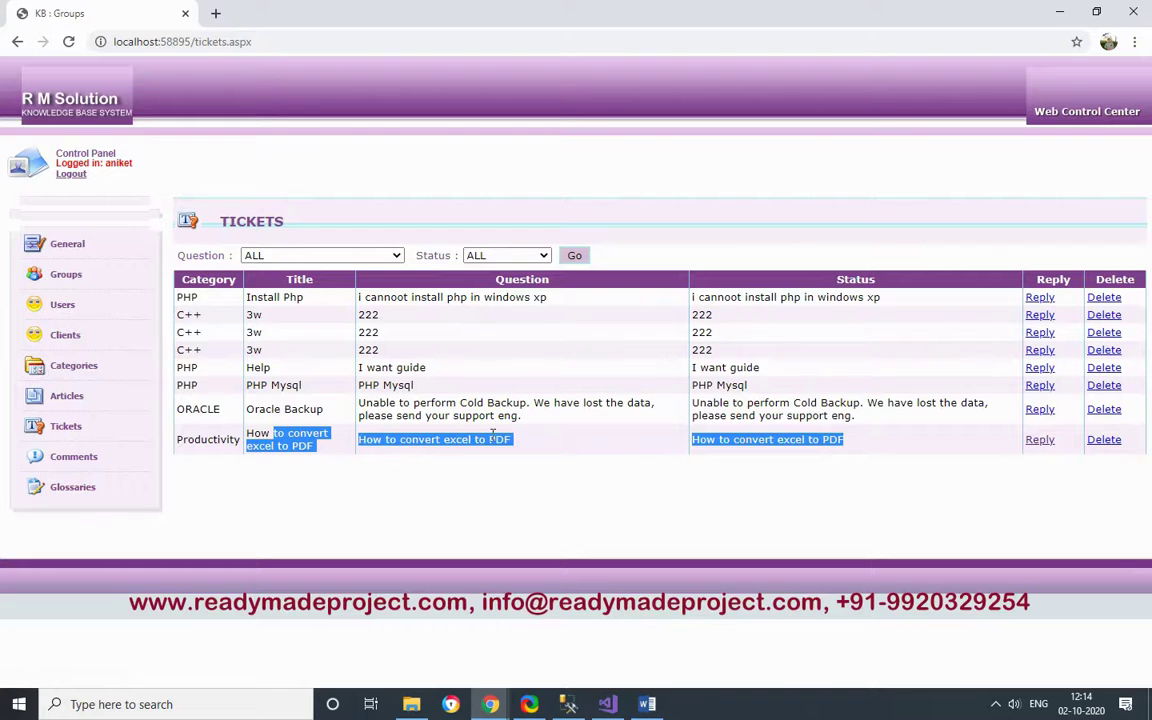
click(1036, 442)
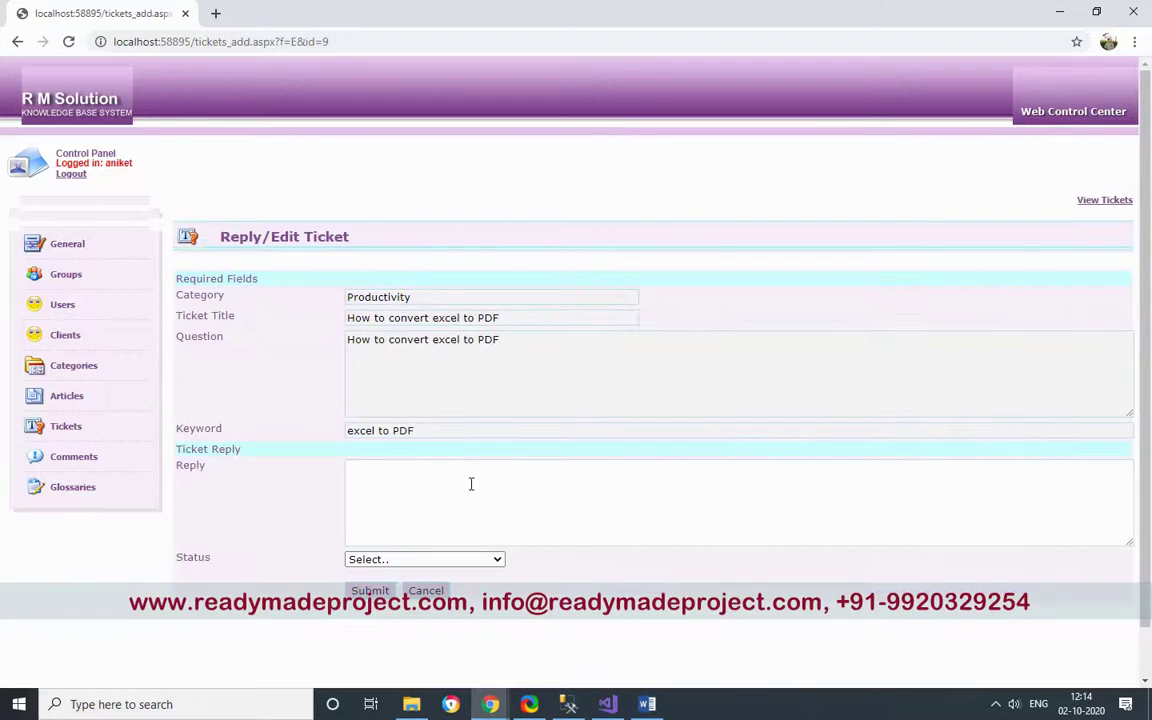
click(488, 490)
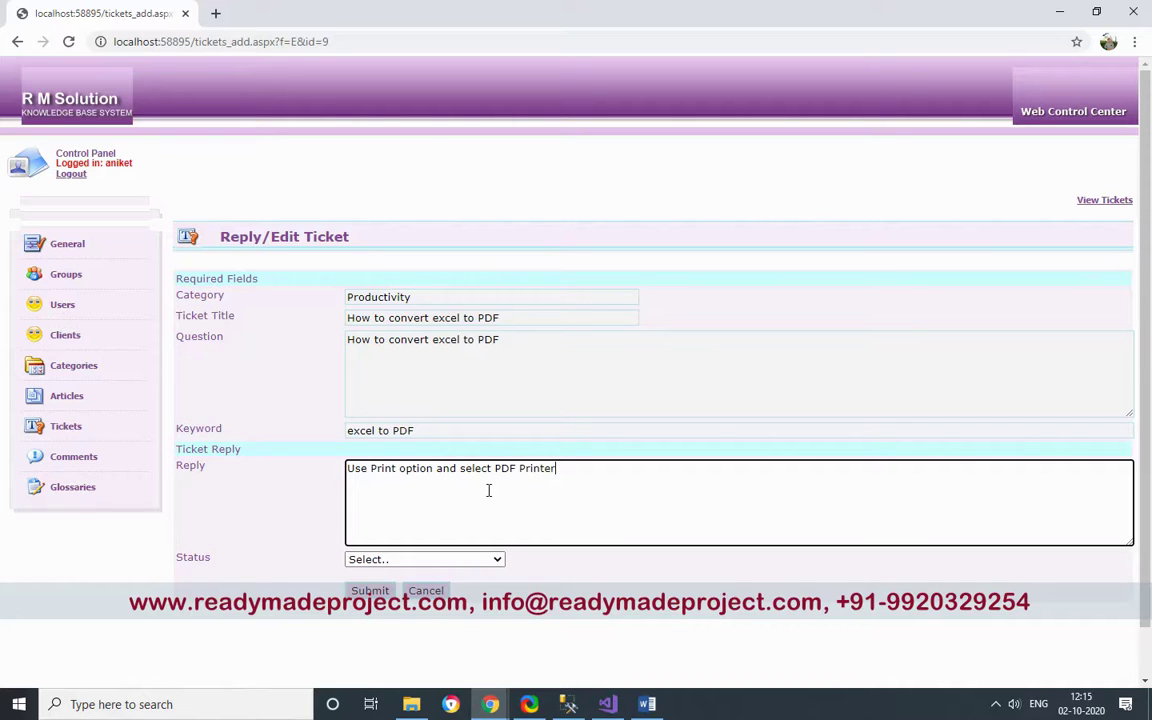
click(455, 561)
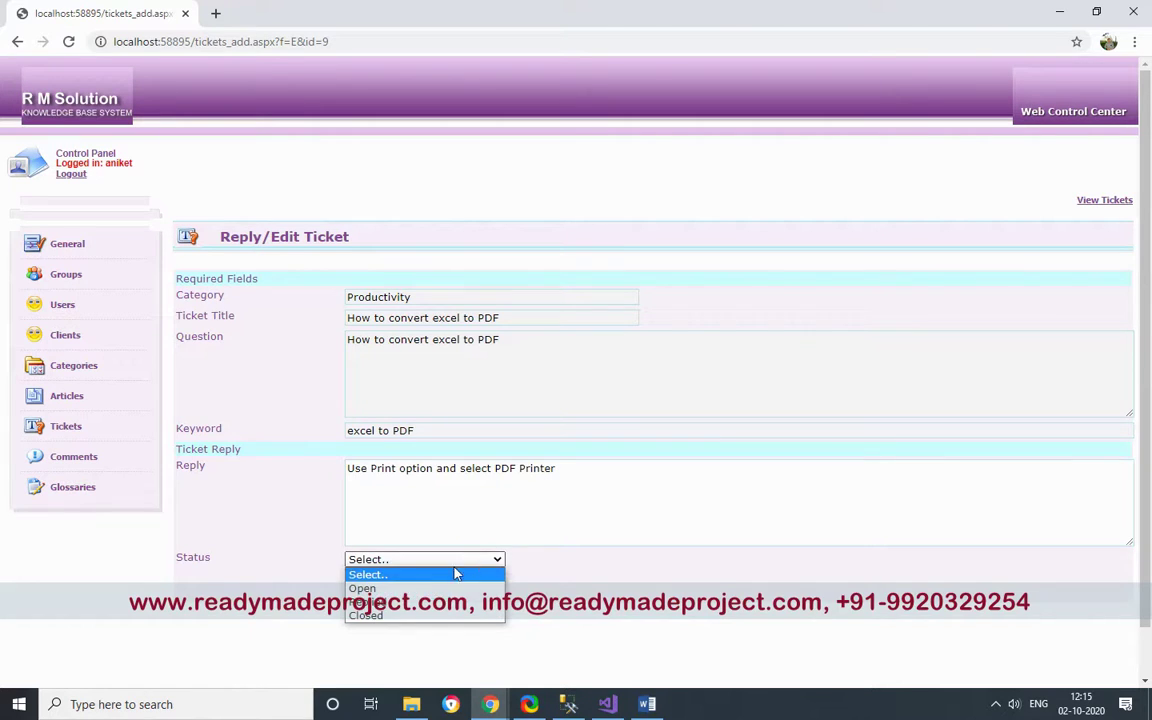
click(400, 587)
click(376, 592)
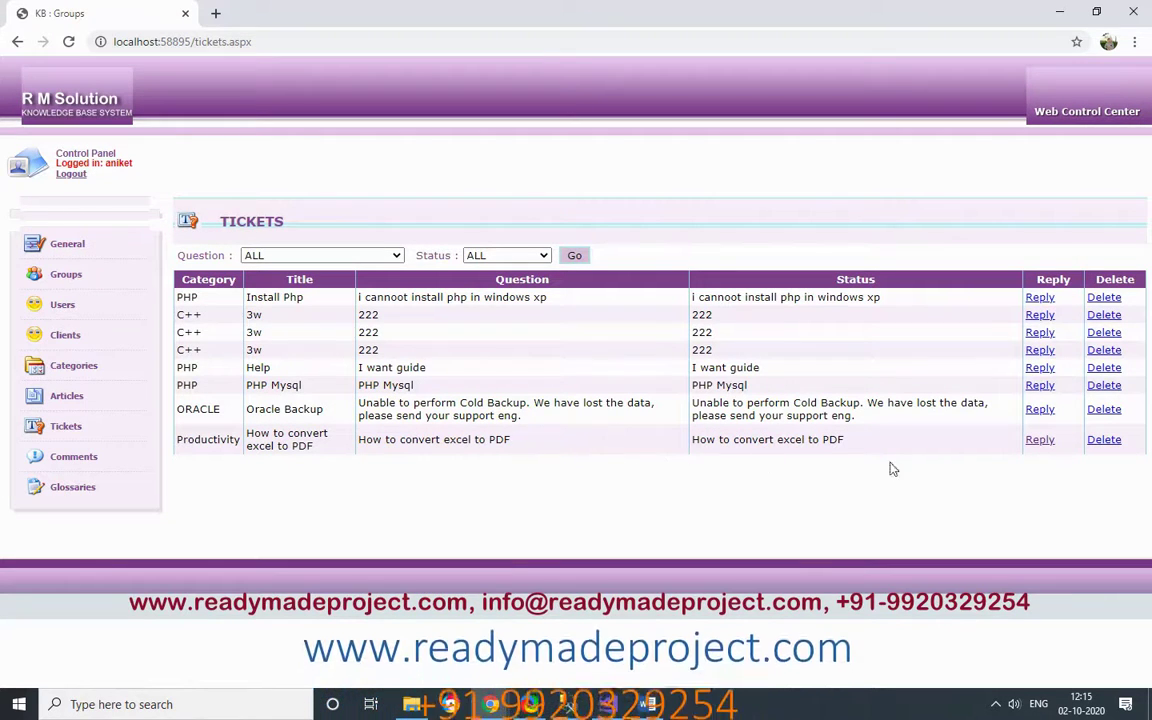
drag(733, 440, 915, 442)
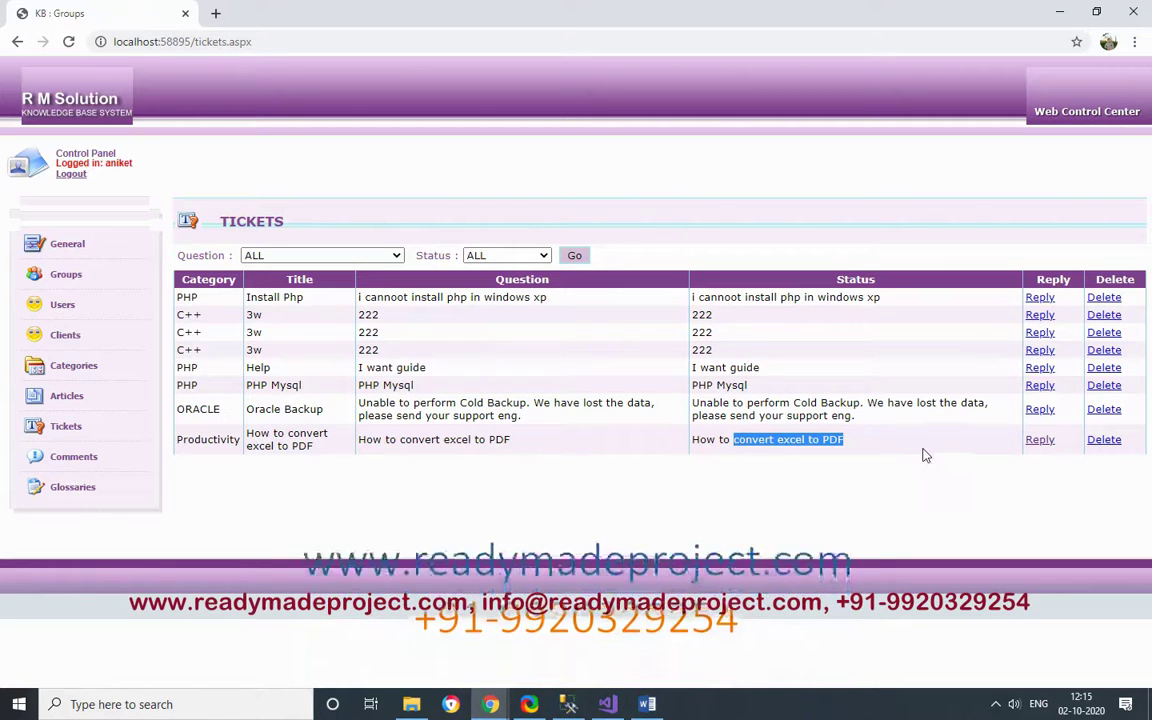
Log out of the admin account and log in as the client with the client's username and account password
click(71, 174)
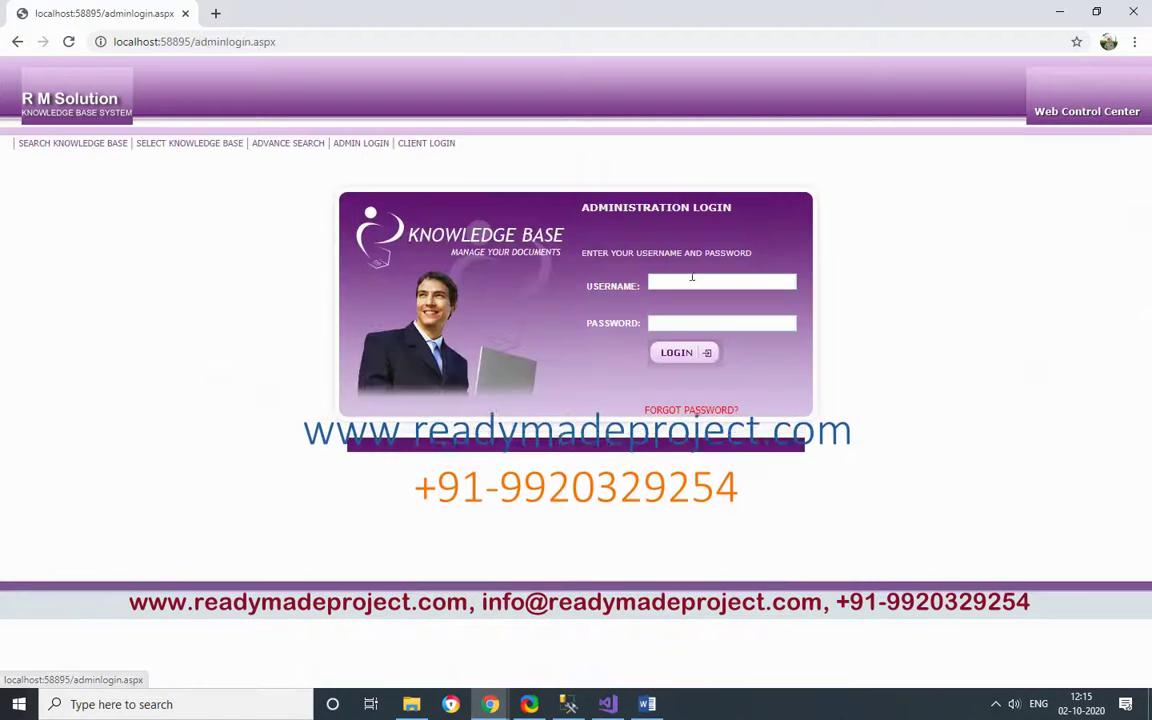
click(424, 145)
click(710, 269)
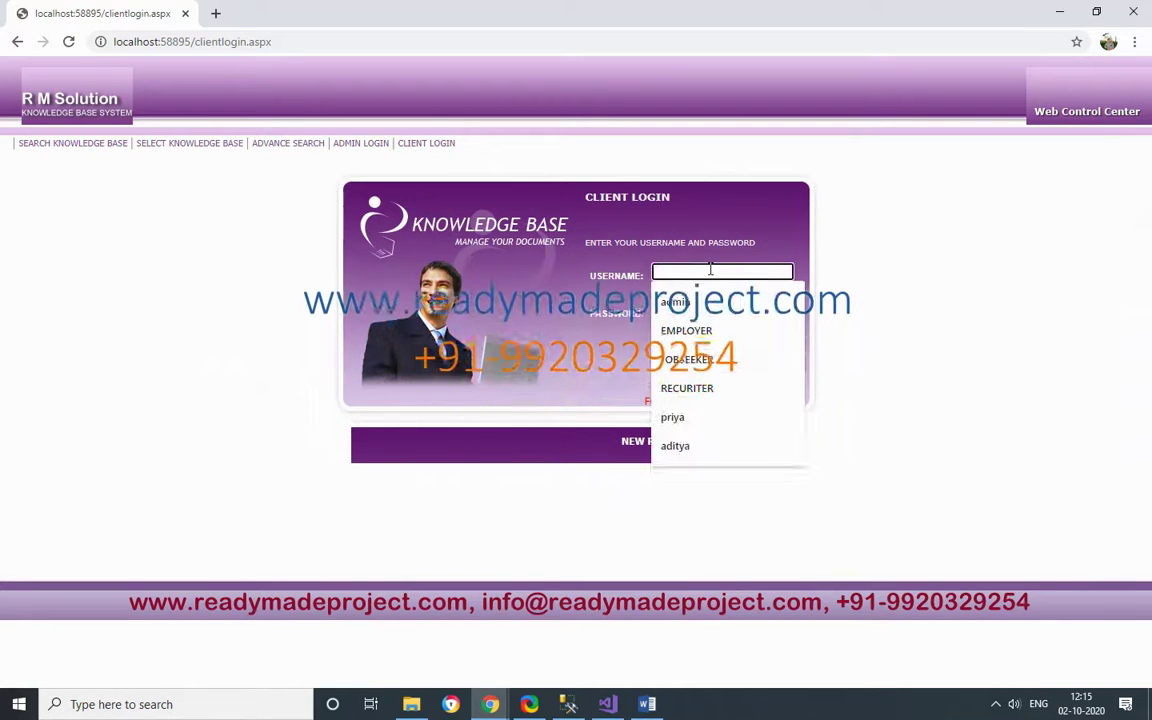
text(sanjay.b)
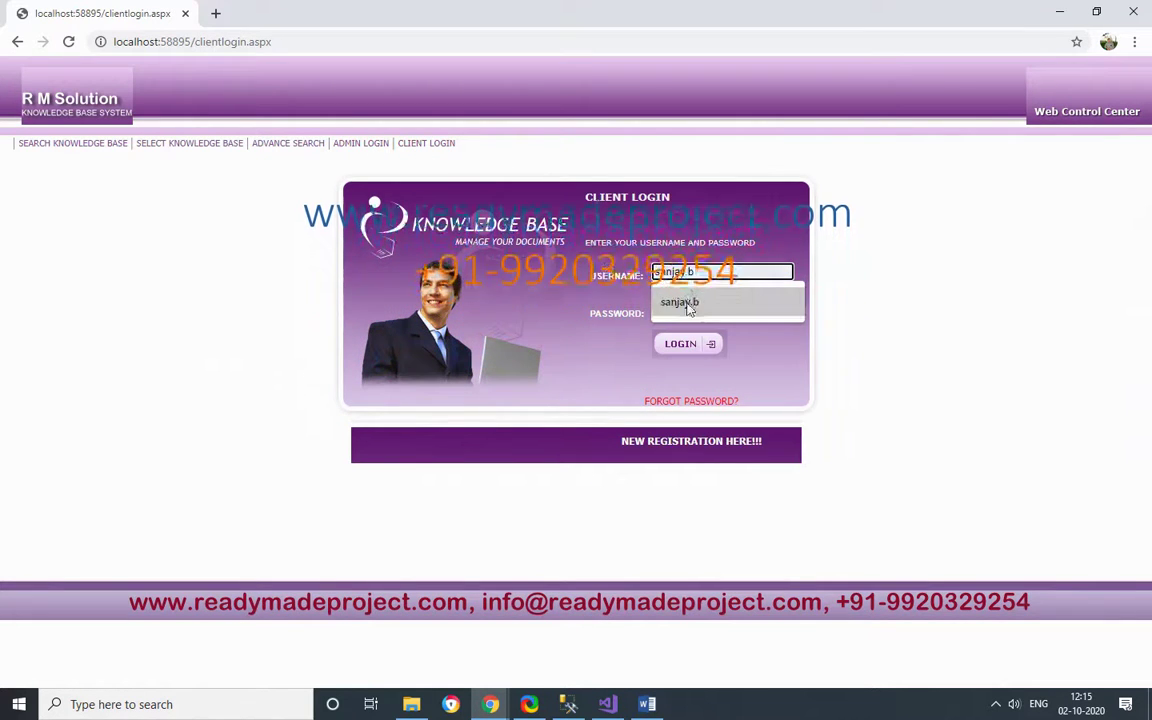
click(686, 302)
click(715, 317)
text(******)
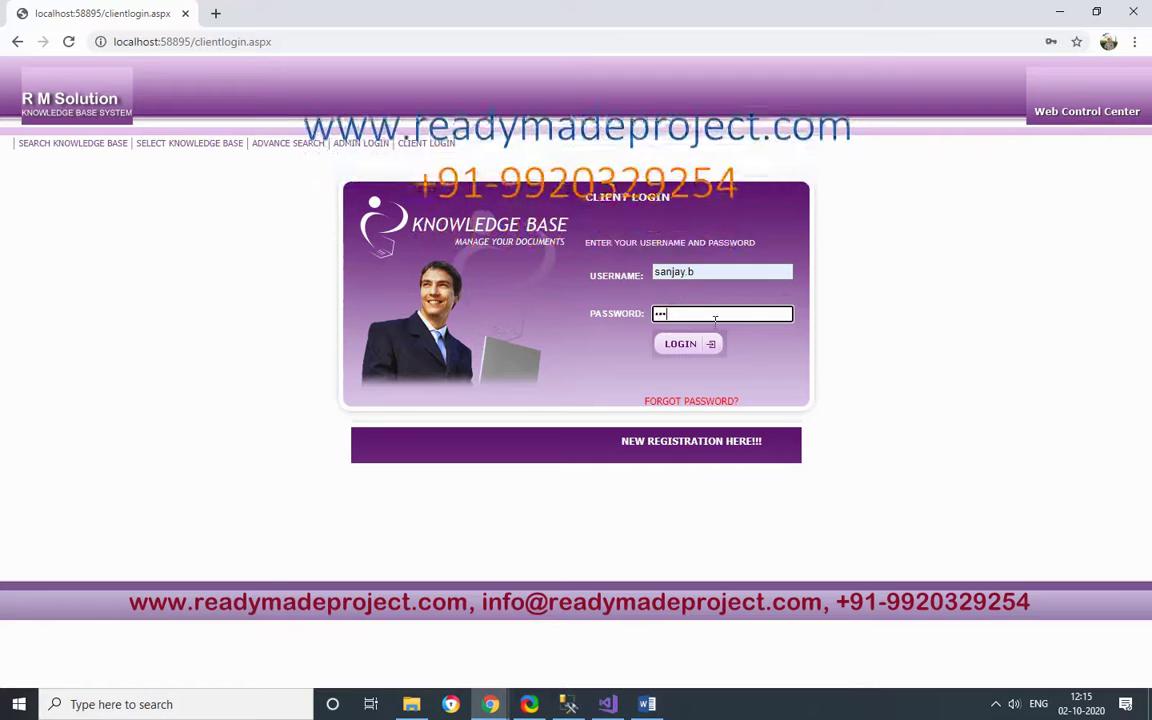
click(706, 346)
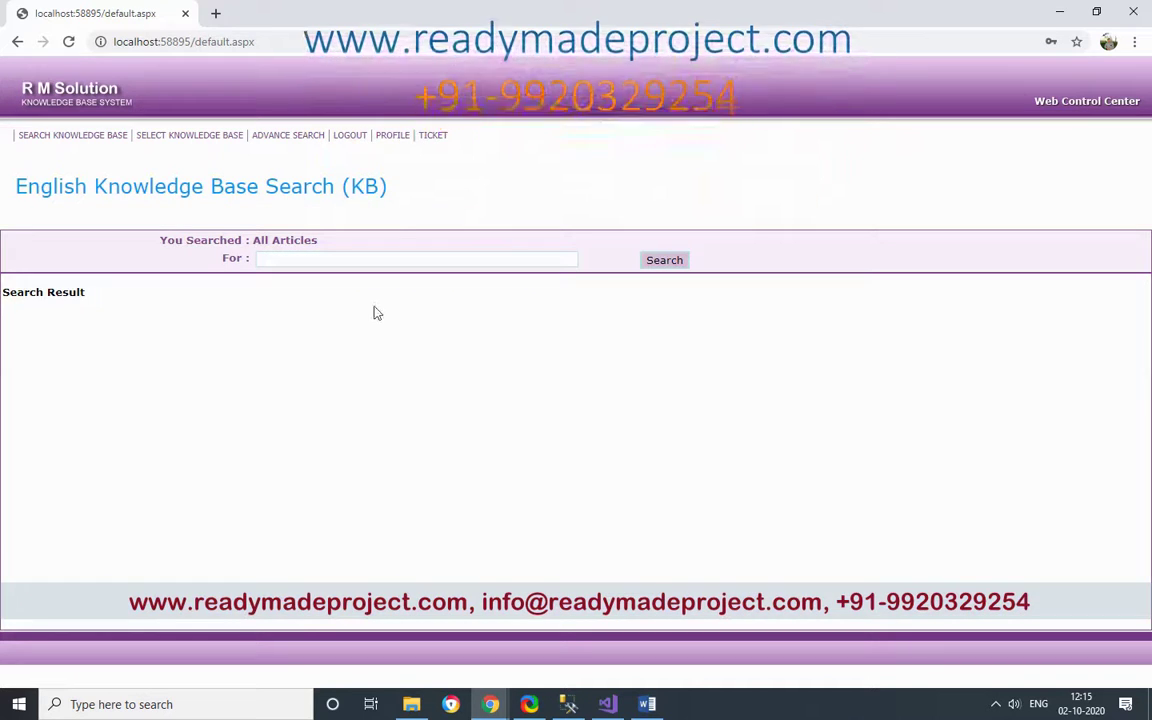
Open the client's "How to convert excel to PDF" ticket from the ticket list and read its reply
click(428, 136)
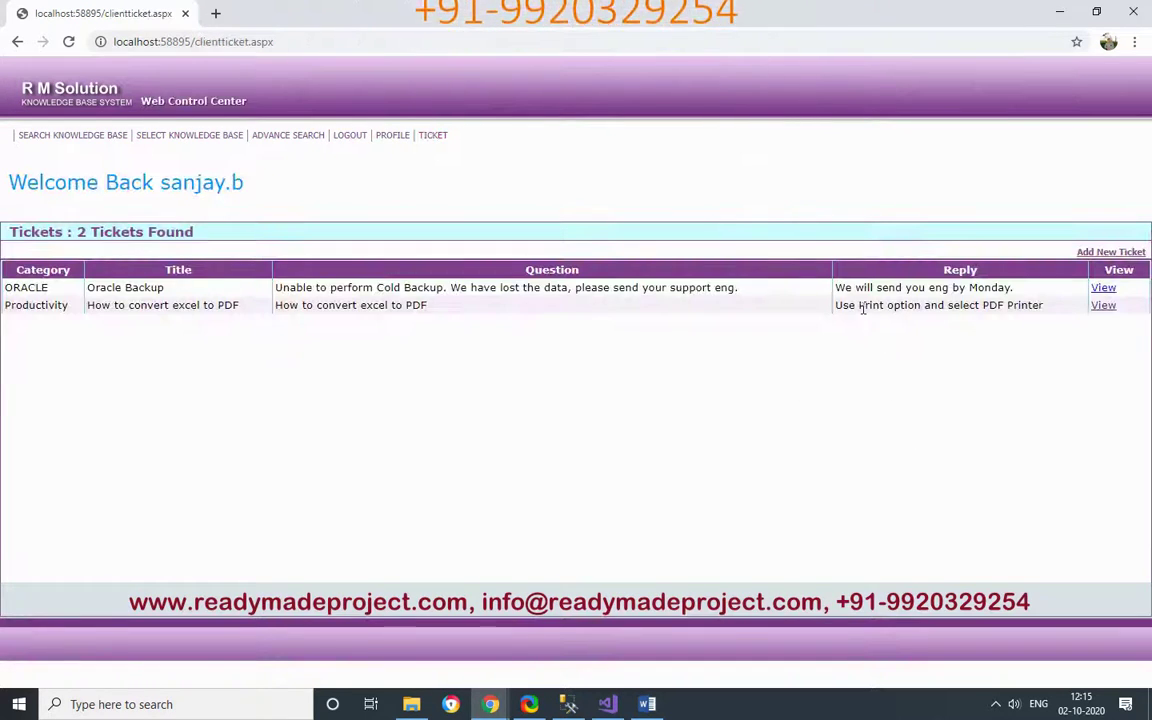
drag(858, 305, 1025, 307)
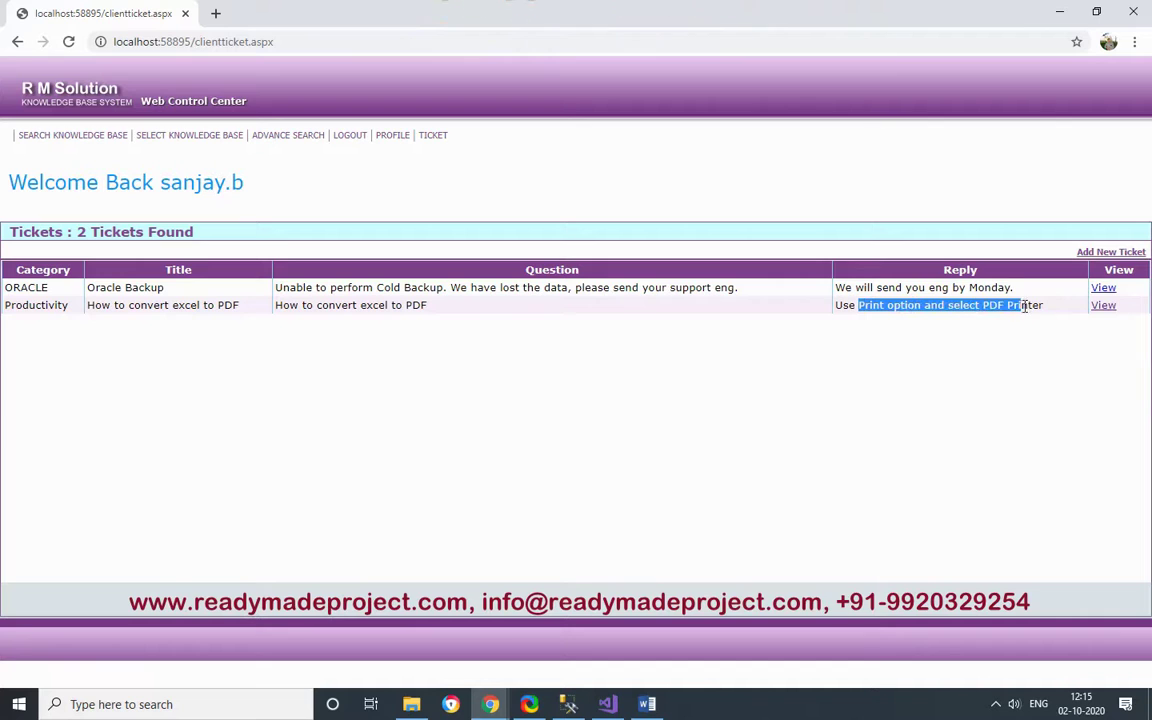
click(1101, 306)
drag(232, 433, 296, 441)
click(481, 444)
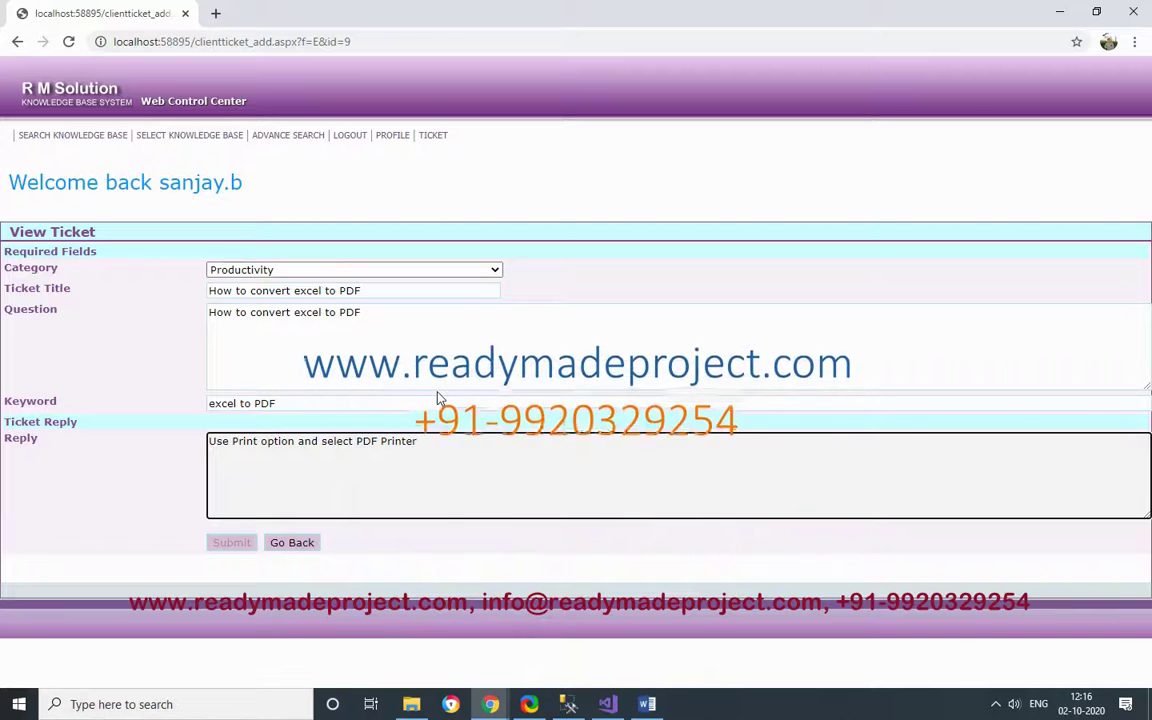
Switch to File Explorer and review the installation guide, project report and synopsis documents in the KBFiles\Up folder
click(411, 704)
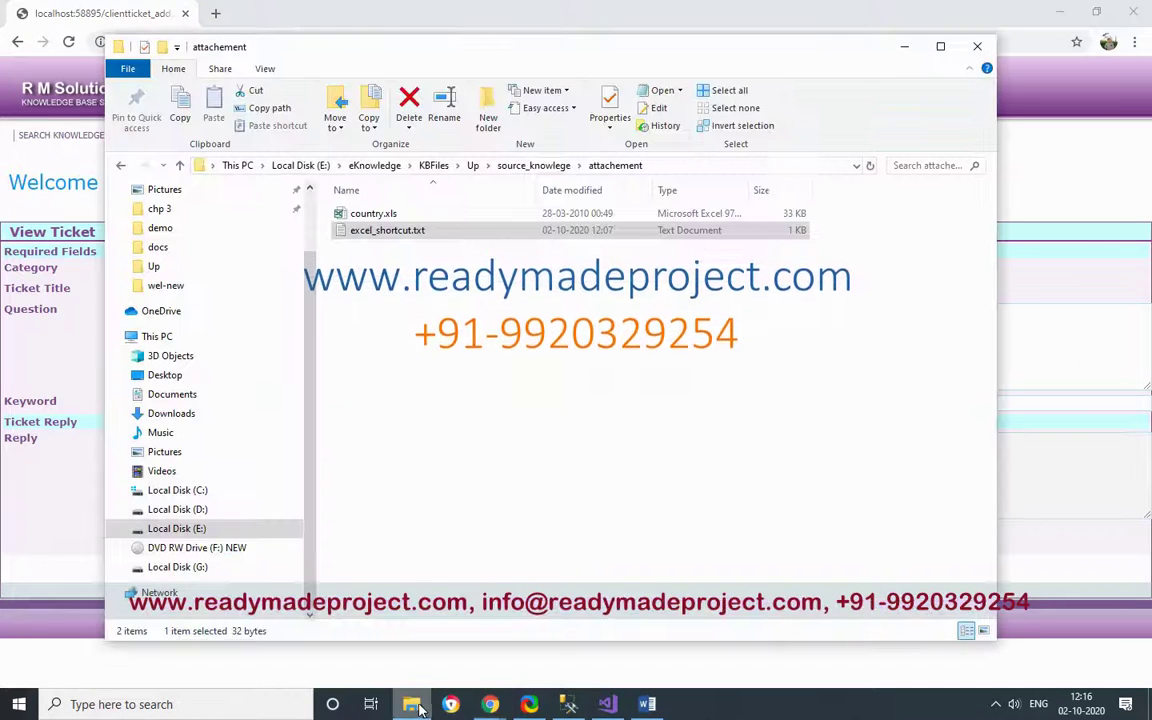
click(436, 166)
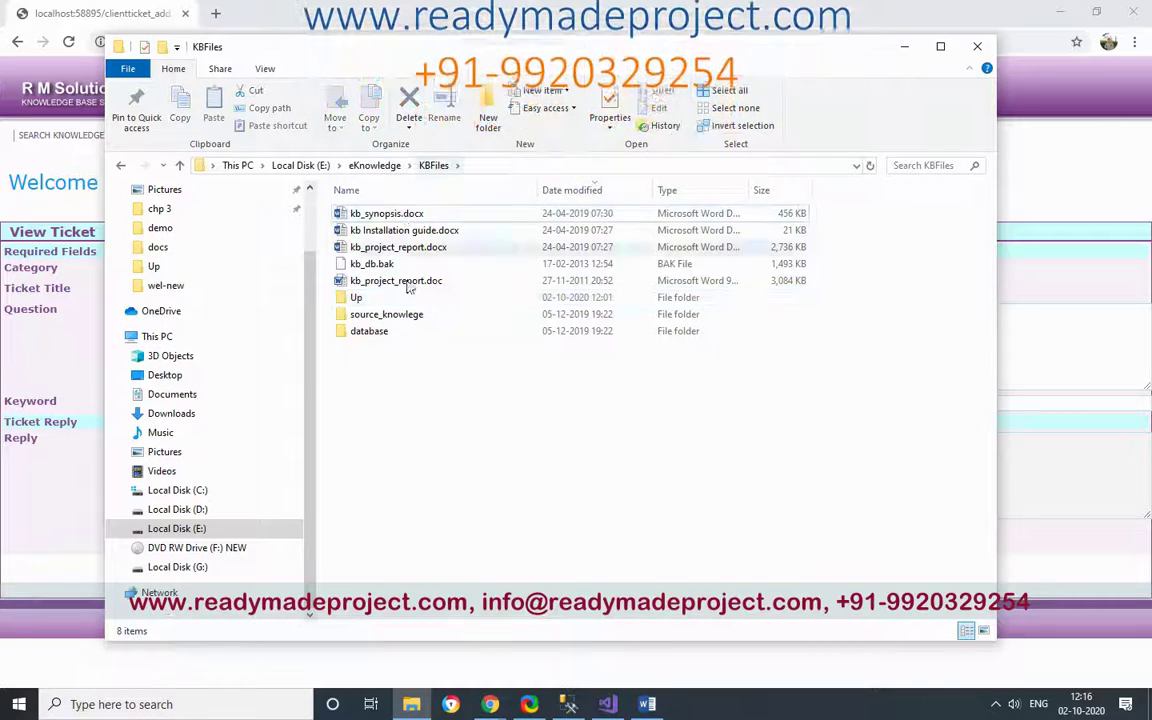
double_click(391, 298)
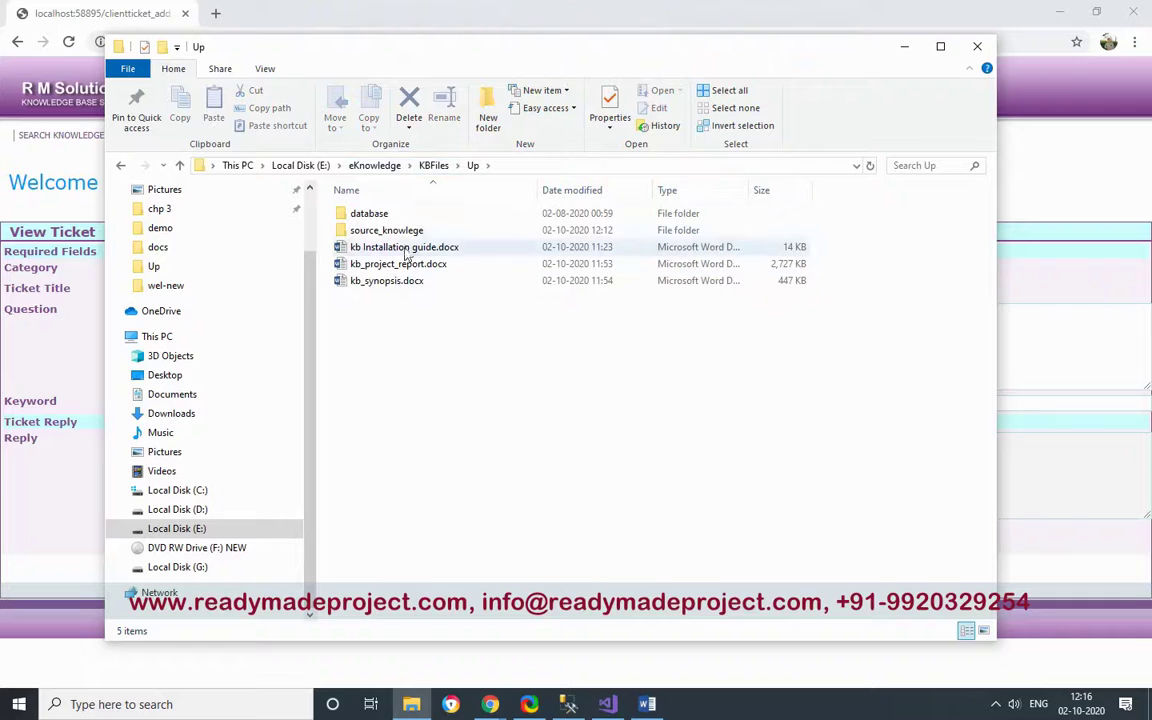
click(399, 249)
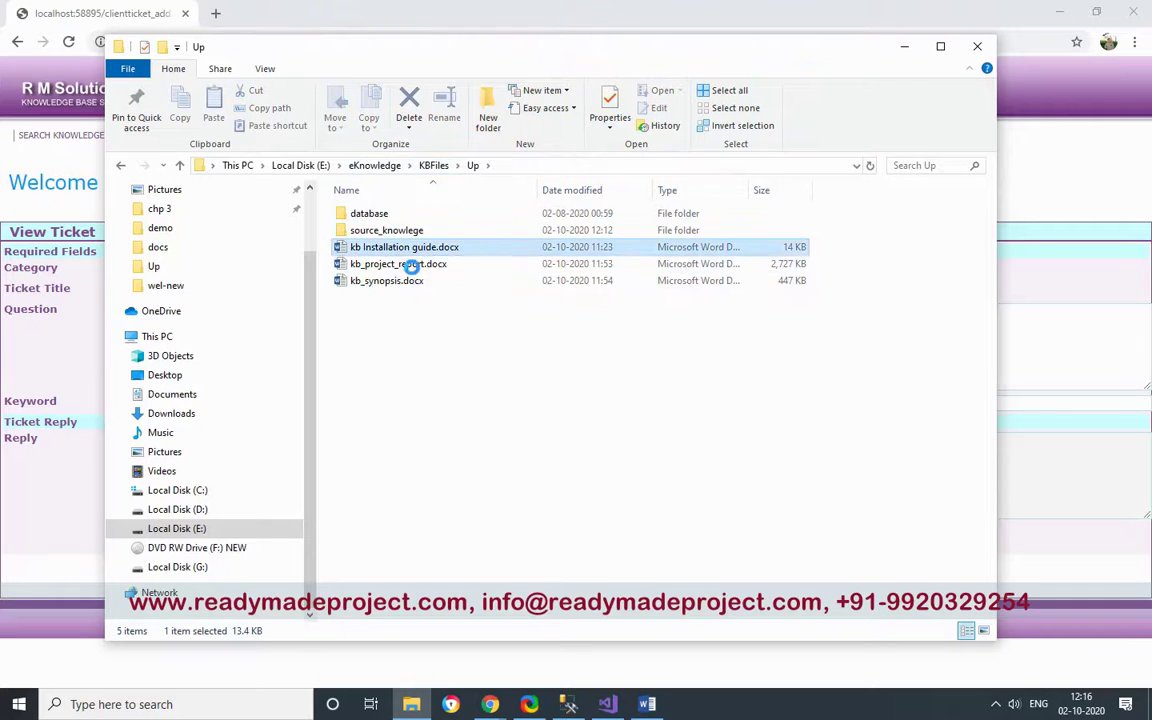
click(410, 265)
click(407, 284)
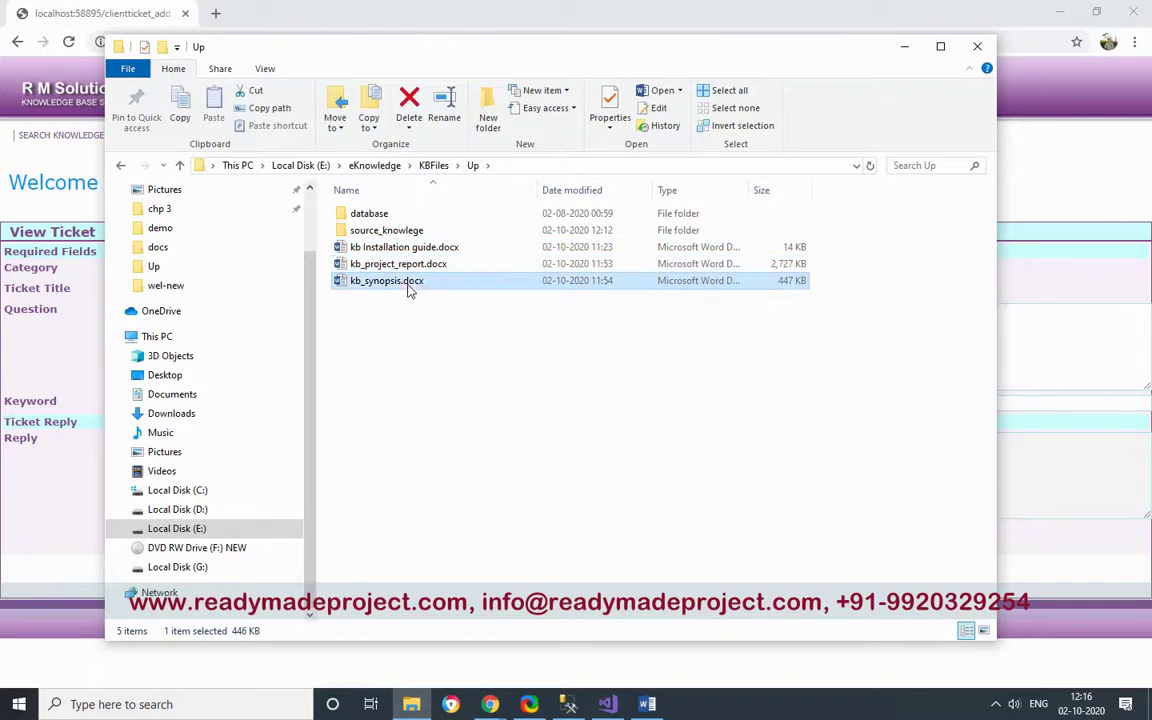
View the contents of the source_knowlege folder, followed by those of the database folder
double_click(390, 232)
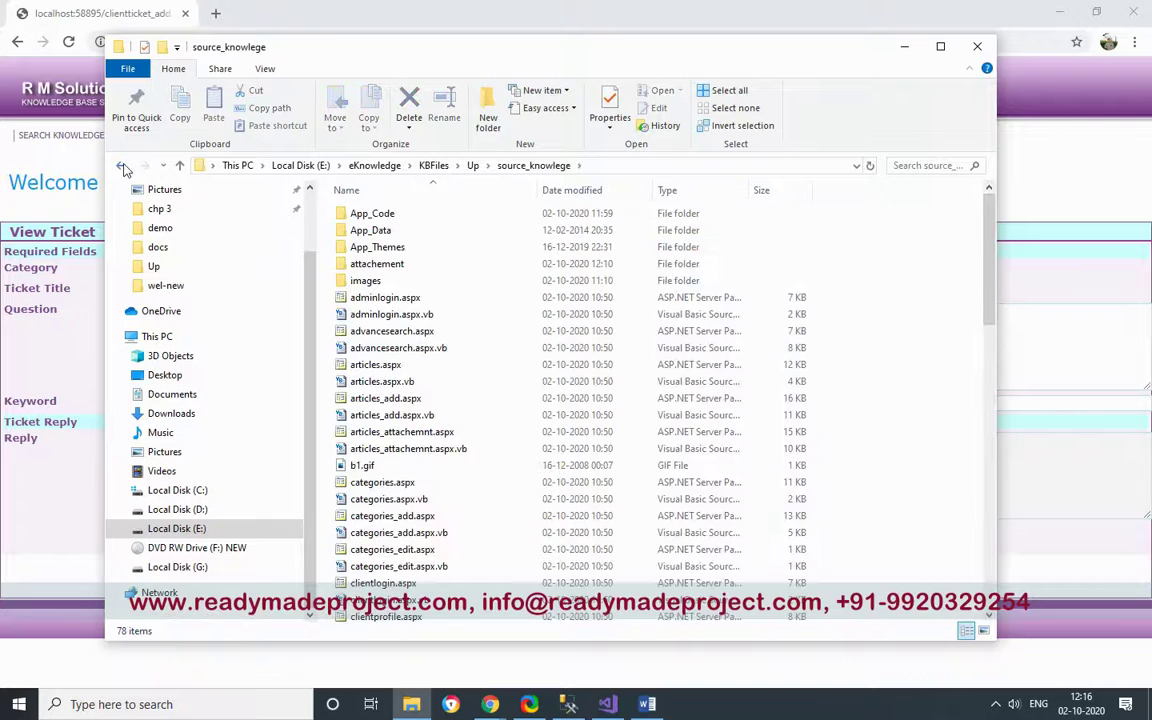
click(122, 167)
double_click(385, 215)
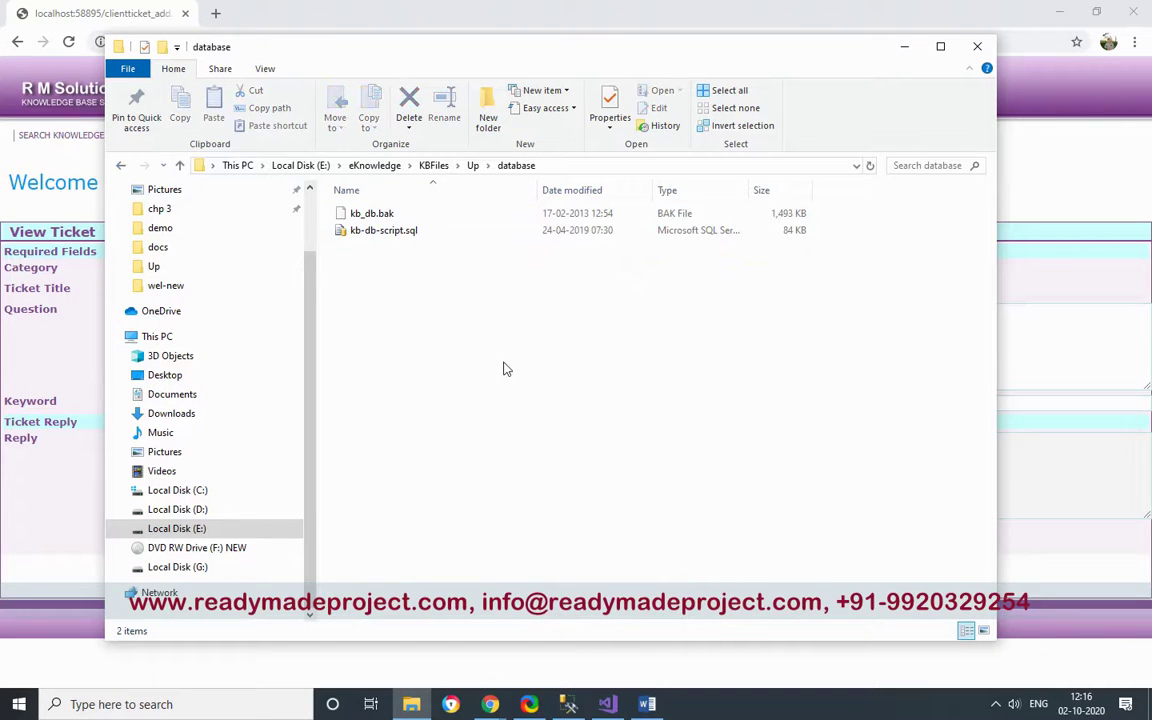